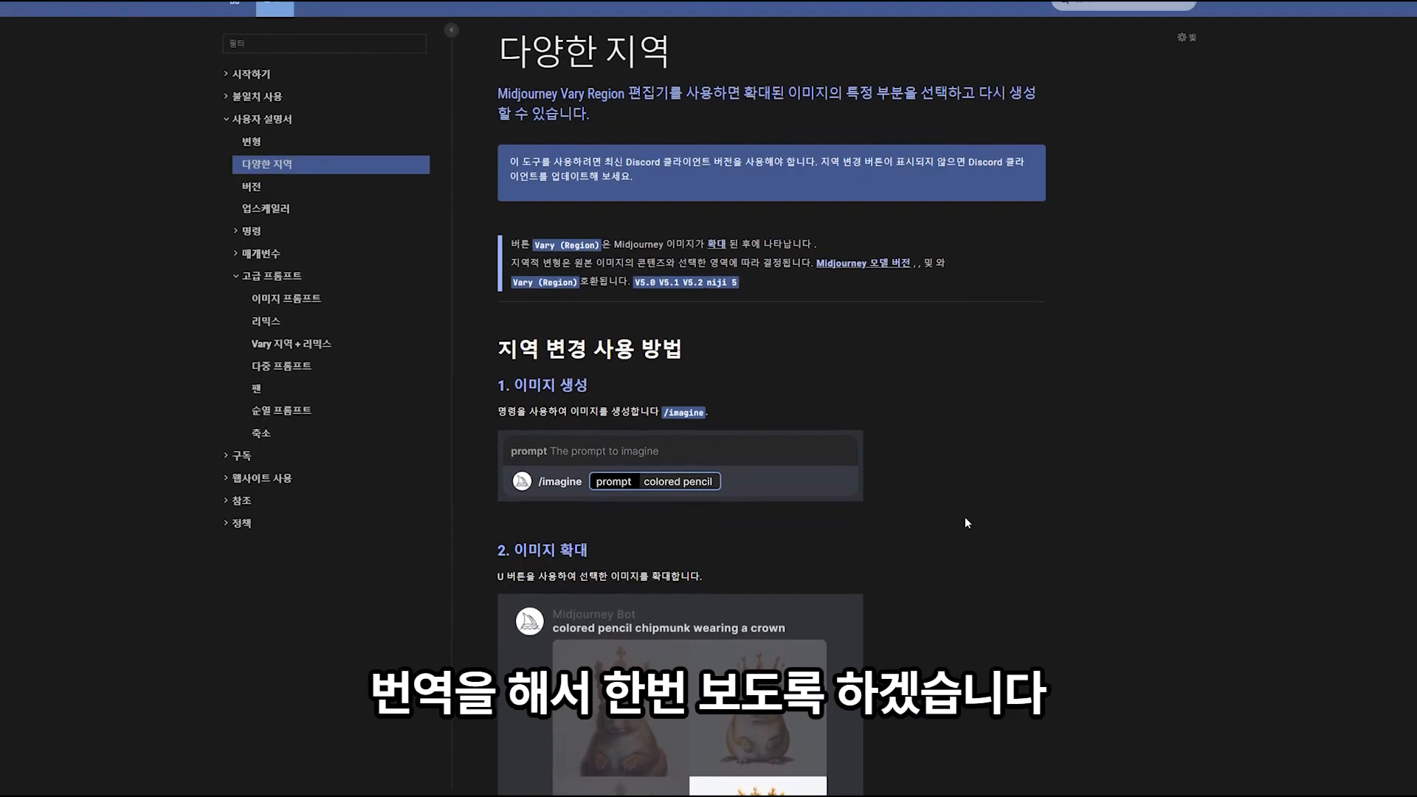
- Read the Vary Region guide's instructions, from generating and upscaling an image through selecting an area, submitting it and viewing results
scroll(971, 525, down, 4)
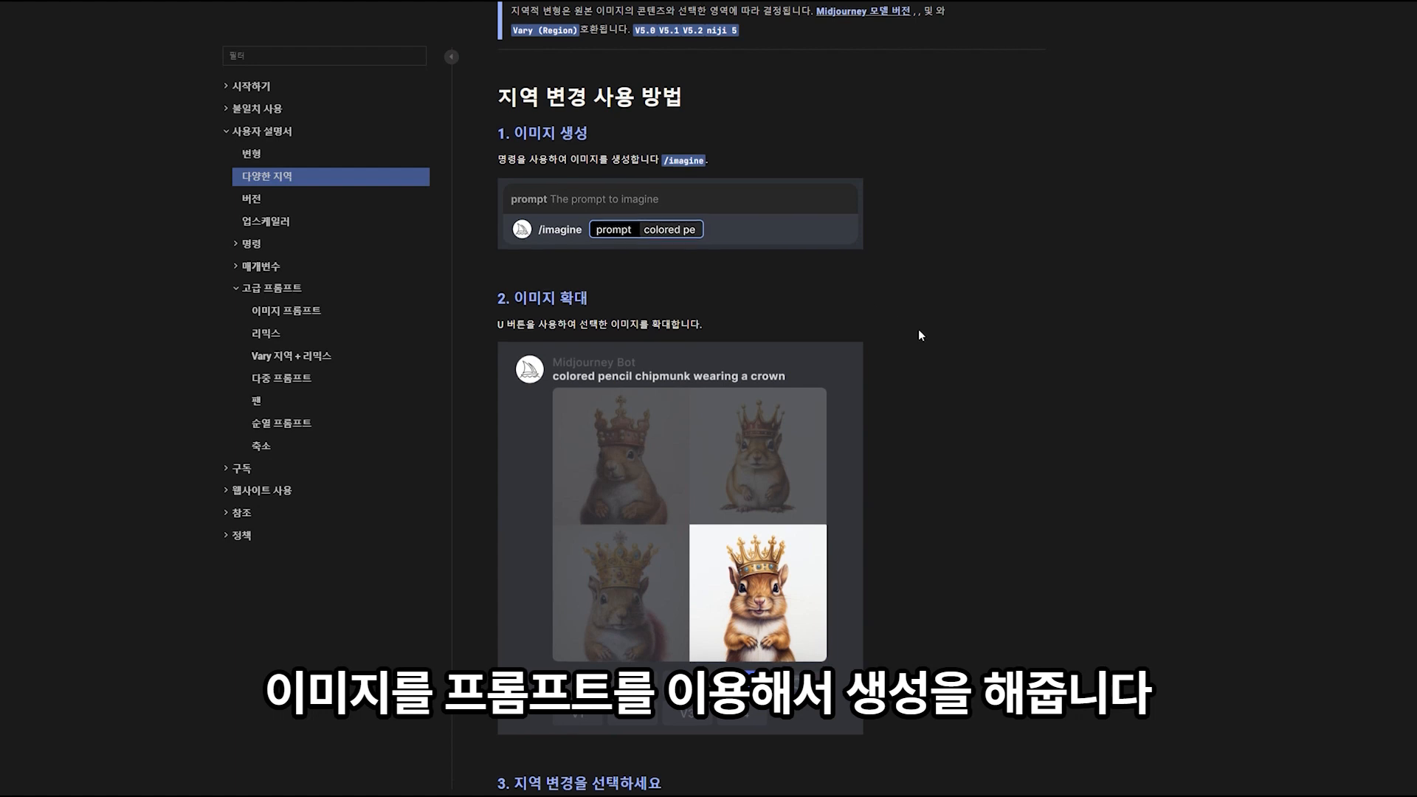
scroll(681, 443, down, 2)
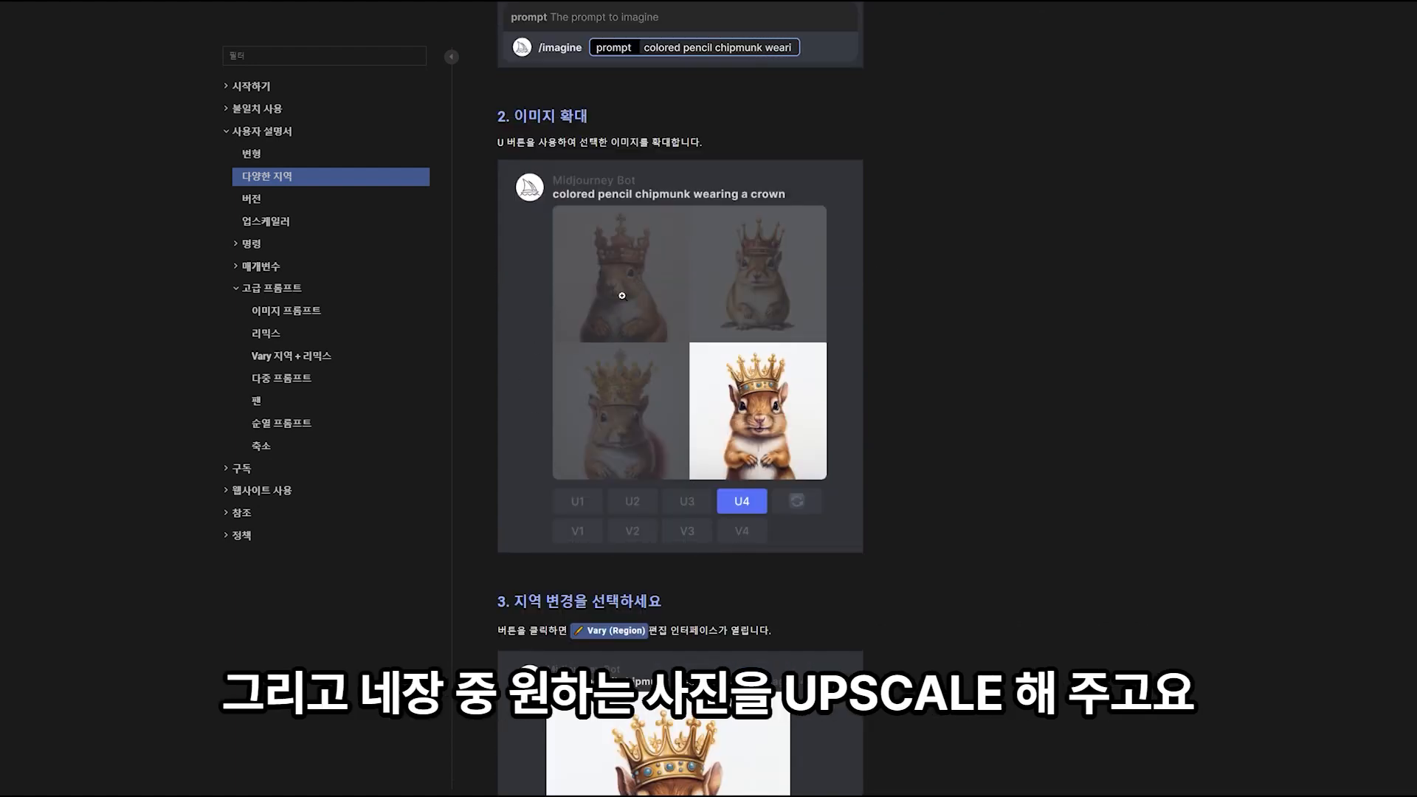
scroll(921, 516, down, 4)
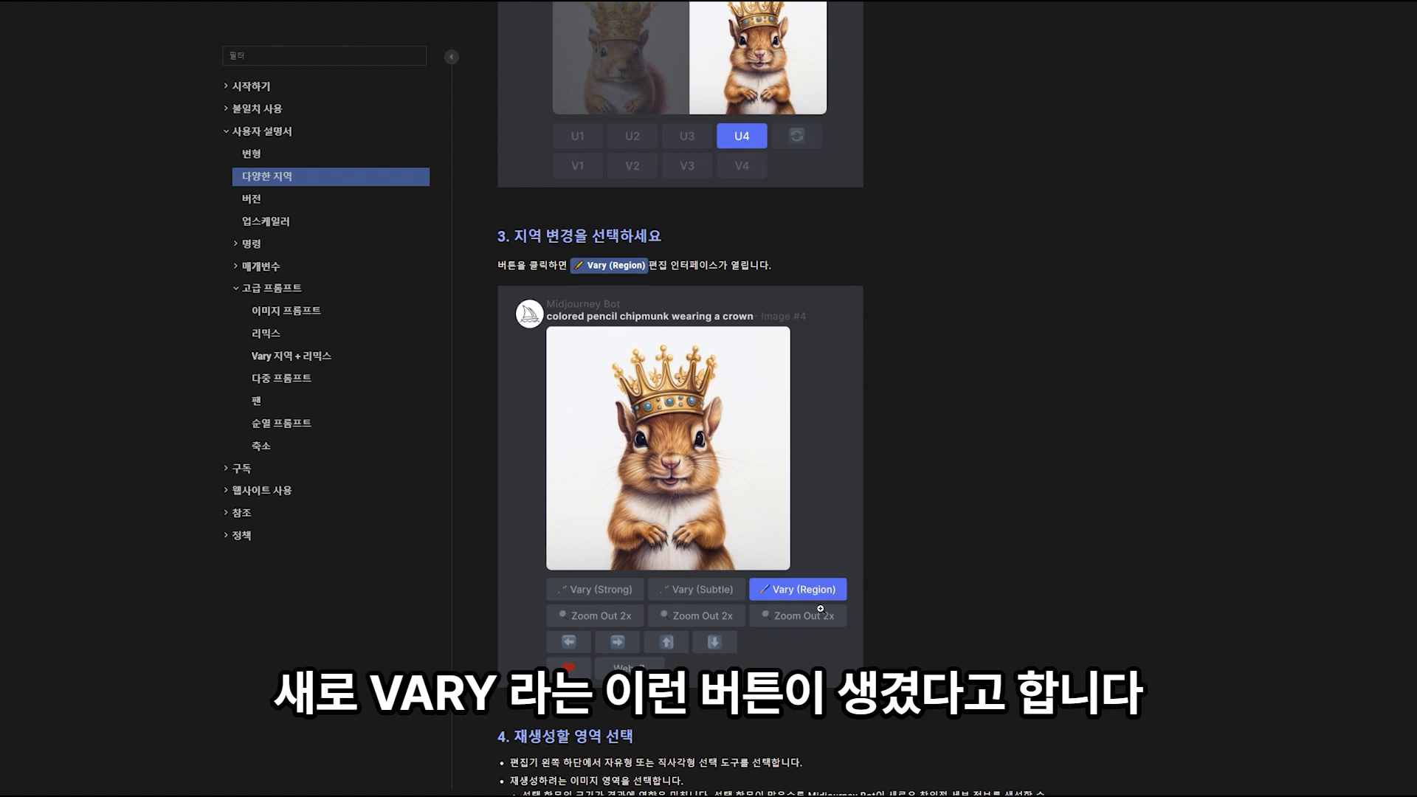
scroll(909, 578, down, 2)
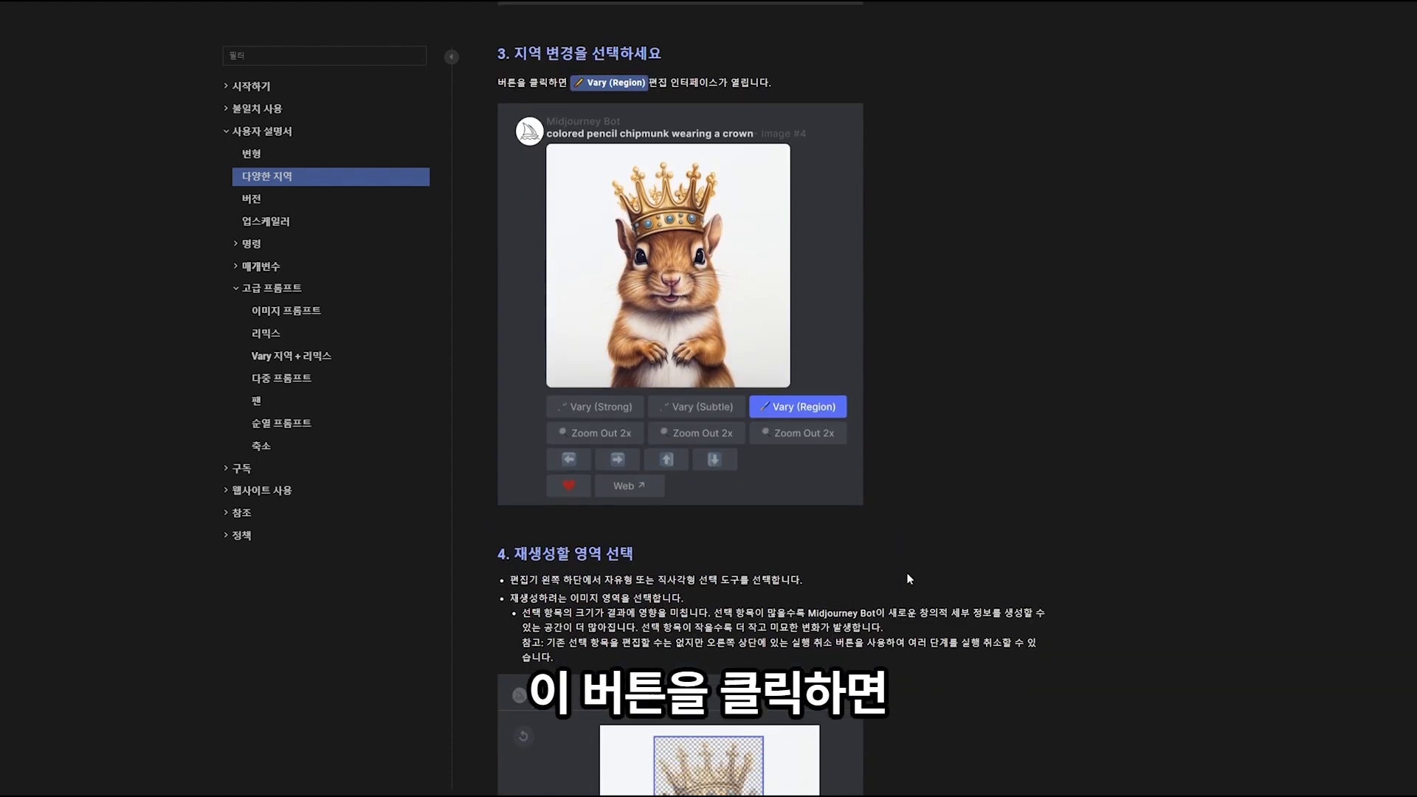
scroll(909, 578, down, 3)
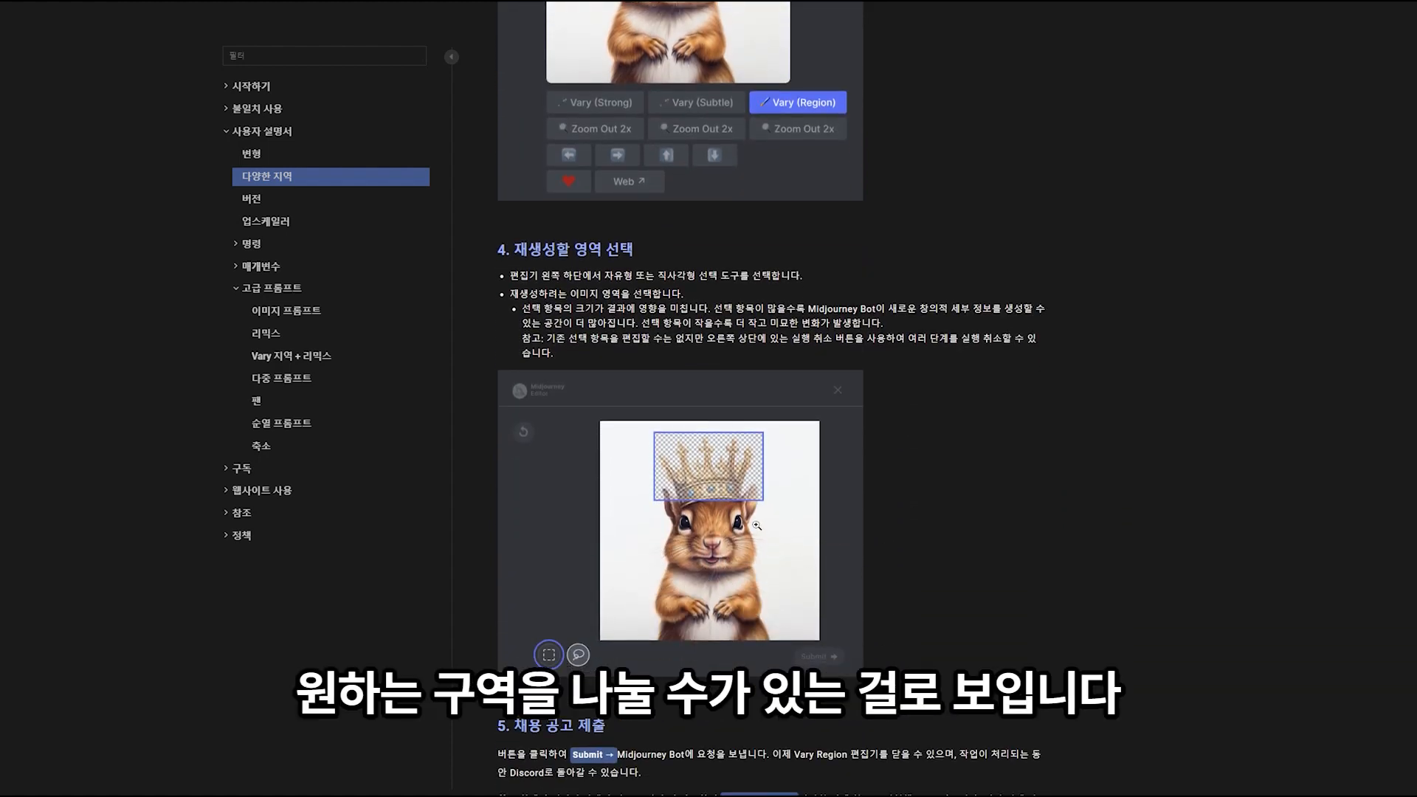
scroll(636, 559, down, 4)
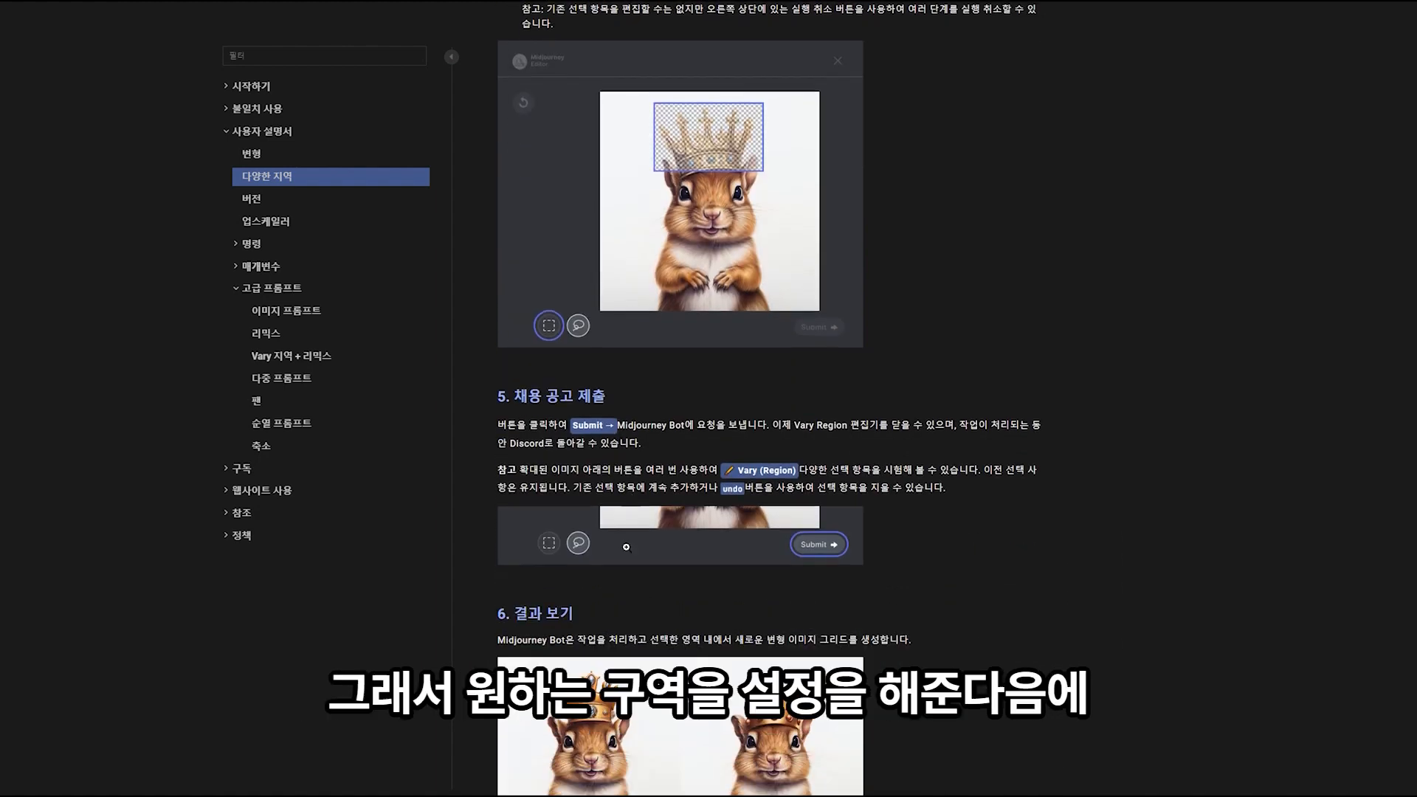
scroll(778, 251, up, 1)
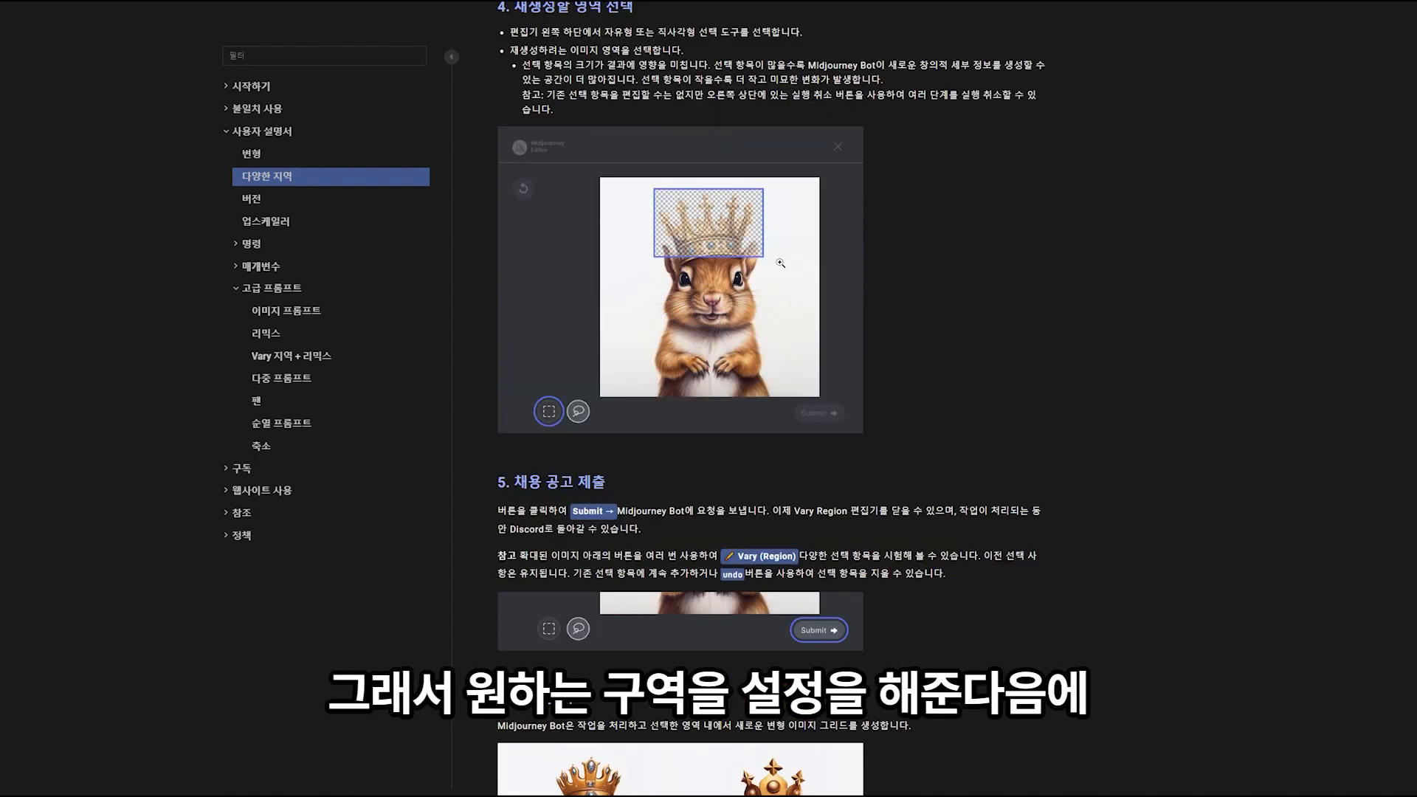
scroll(780, 263, down, 4)
scroll(819, 555, up, 2)
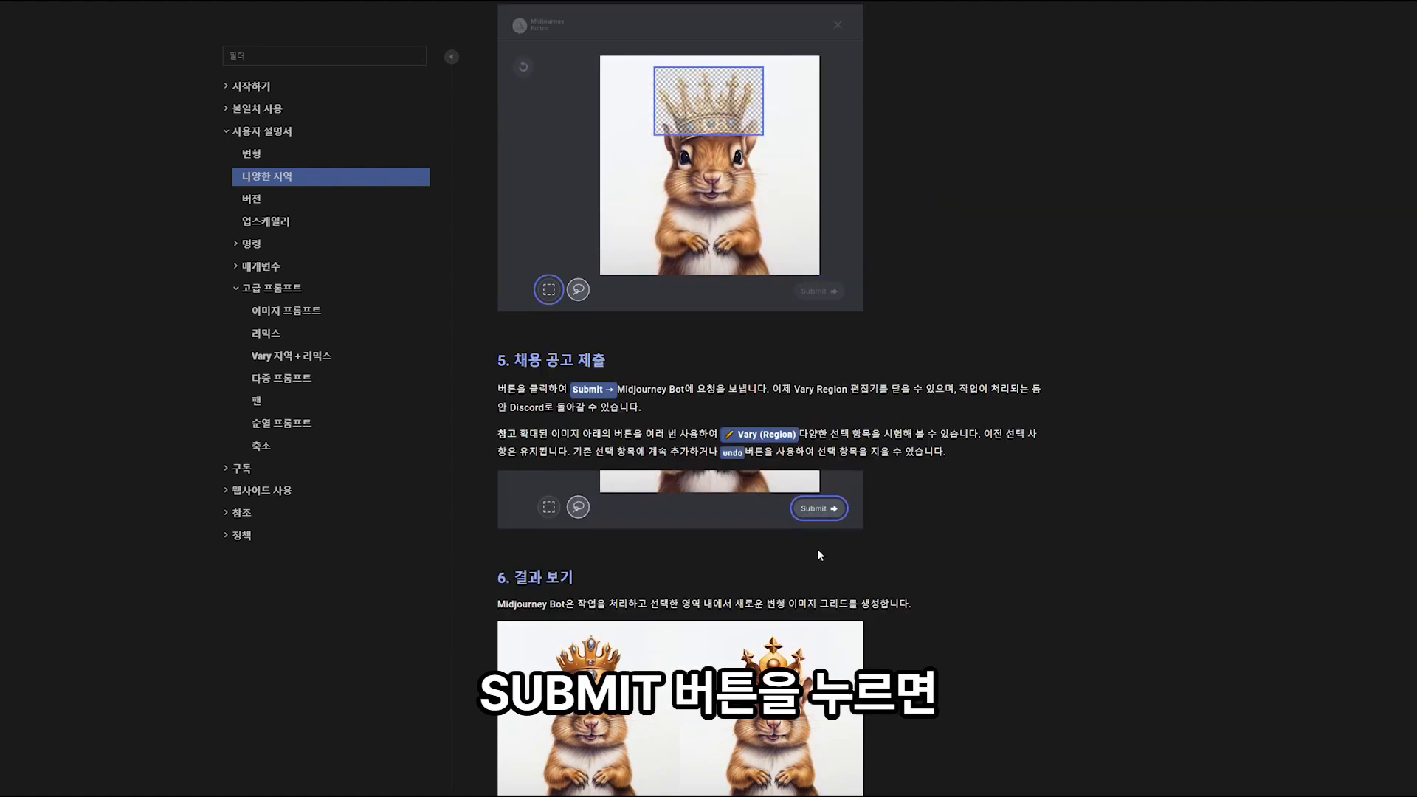
scroll(819, 555, down, 4)
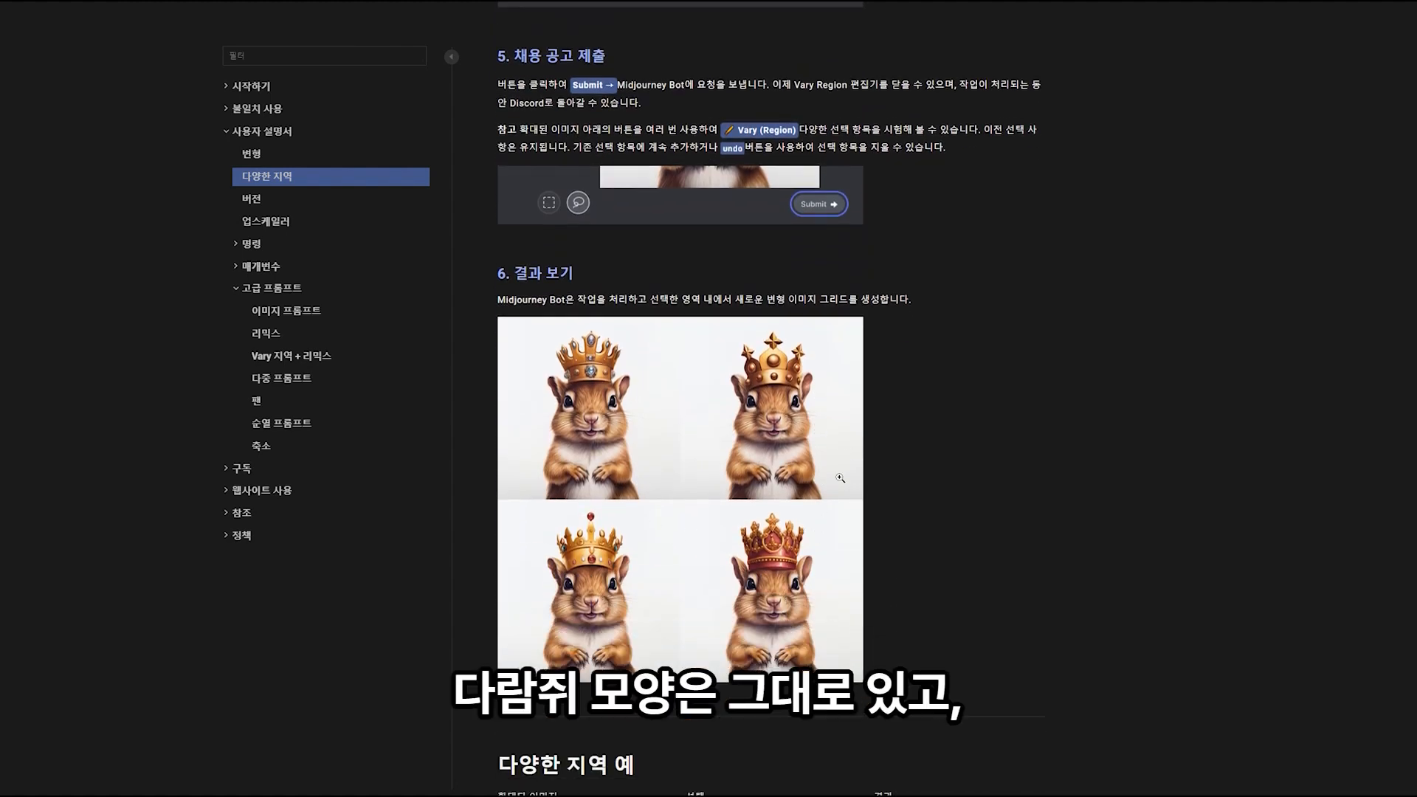
scroll(739, 530, up, 7)
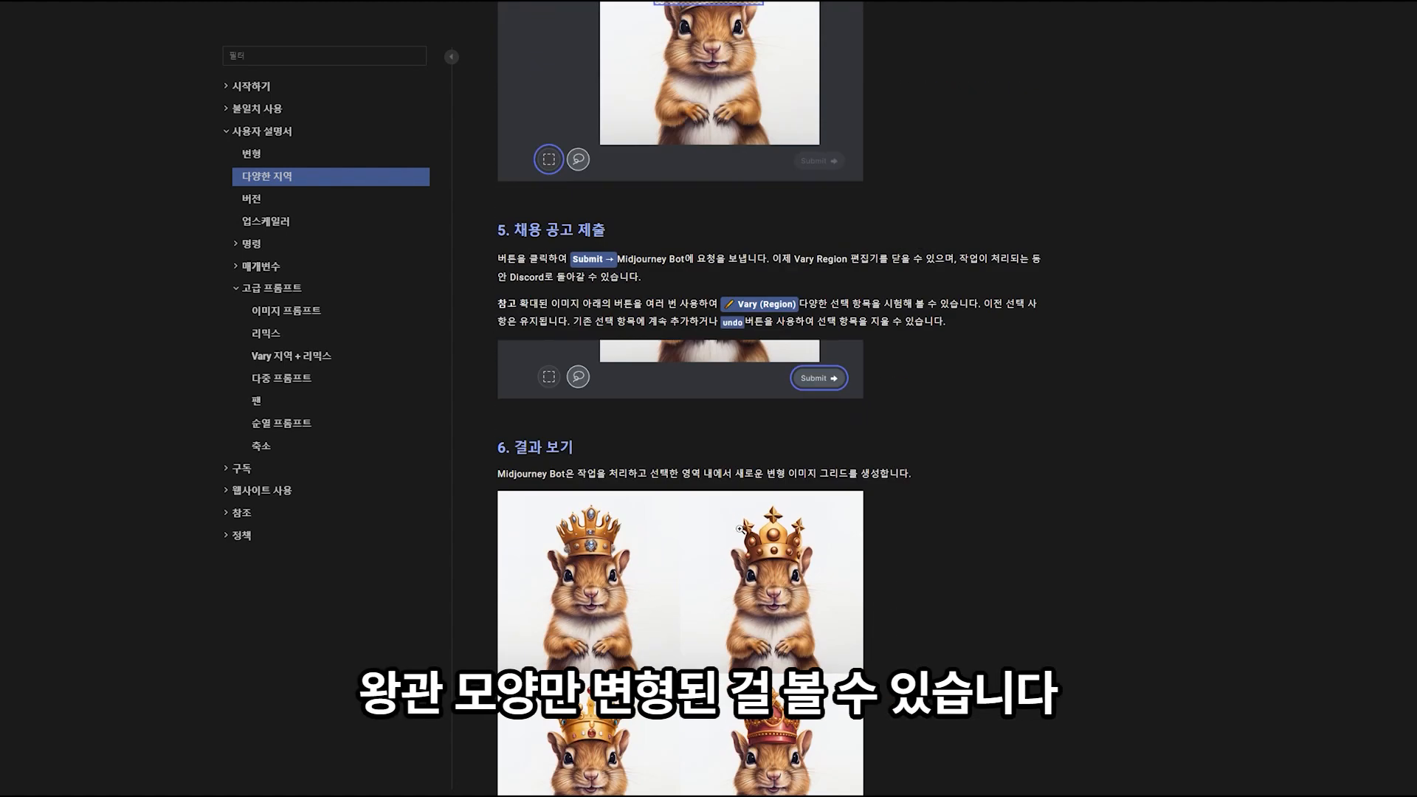
- Examine the Vary Region example images and the guide on combining Vary Region with Remix mode
scroll(739, 529, down, 15)
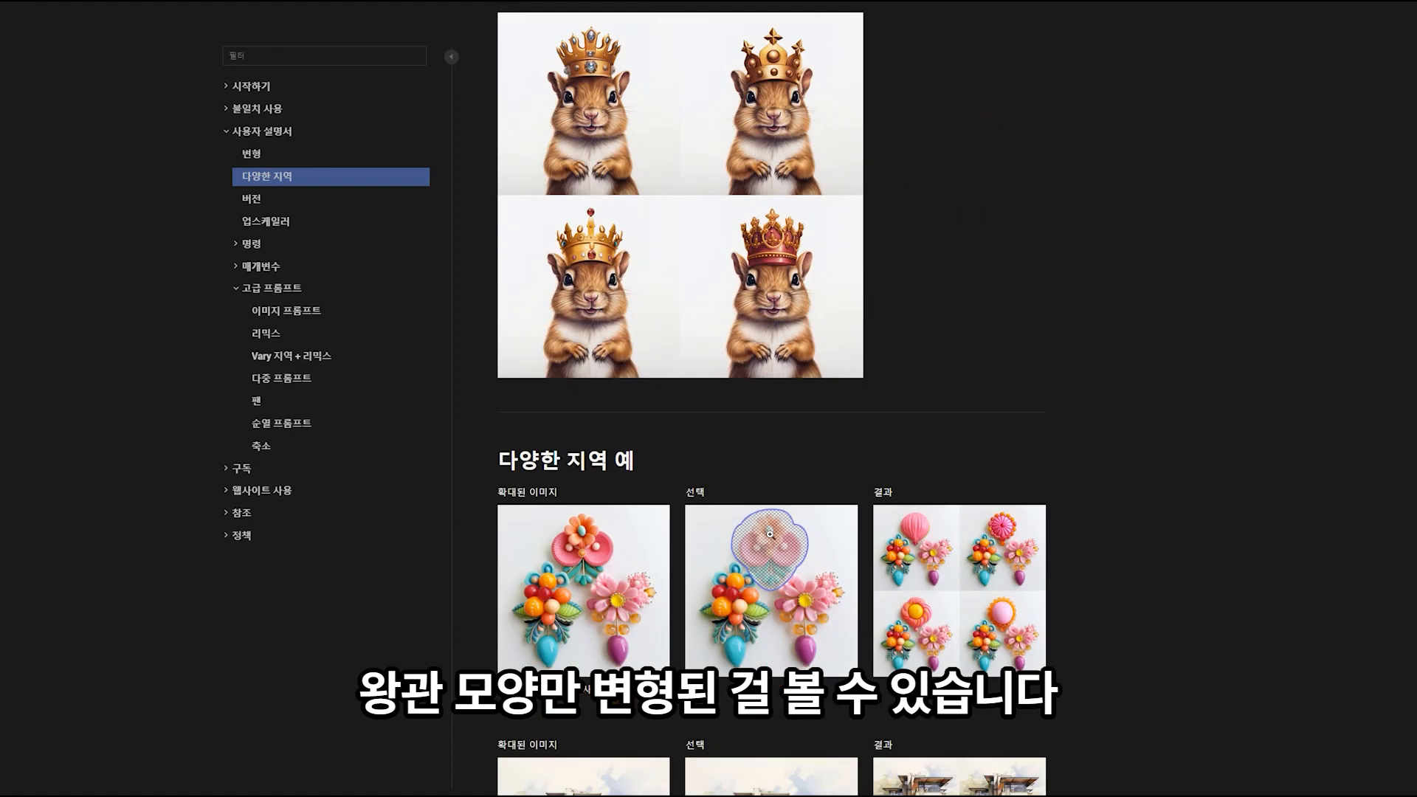
scroll(770, 533, down, 1)
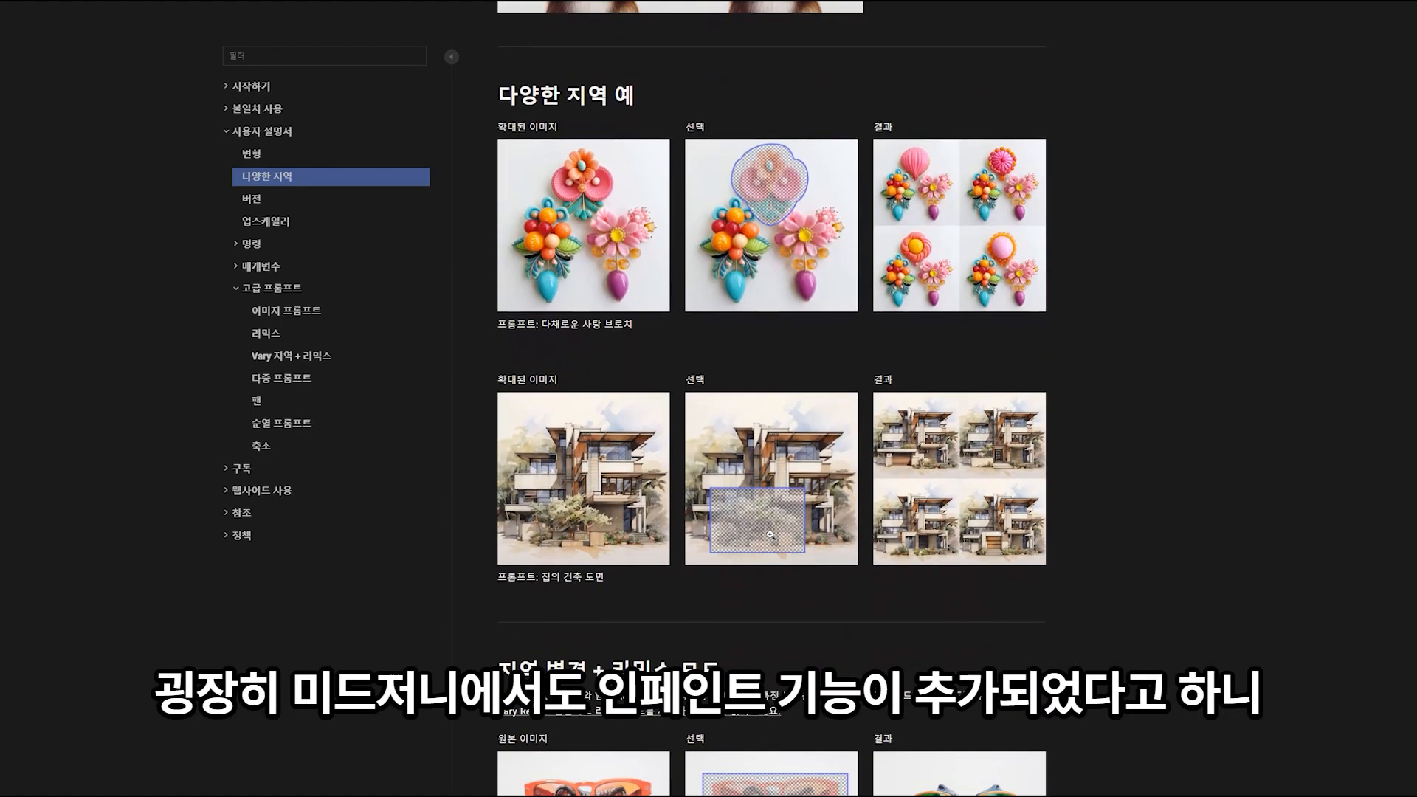
scroll(769, 533, up, 20)
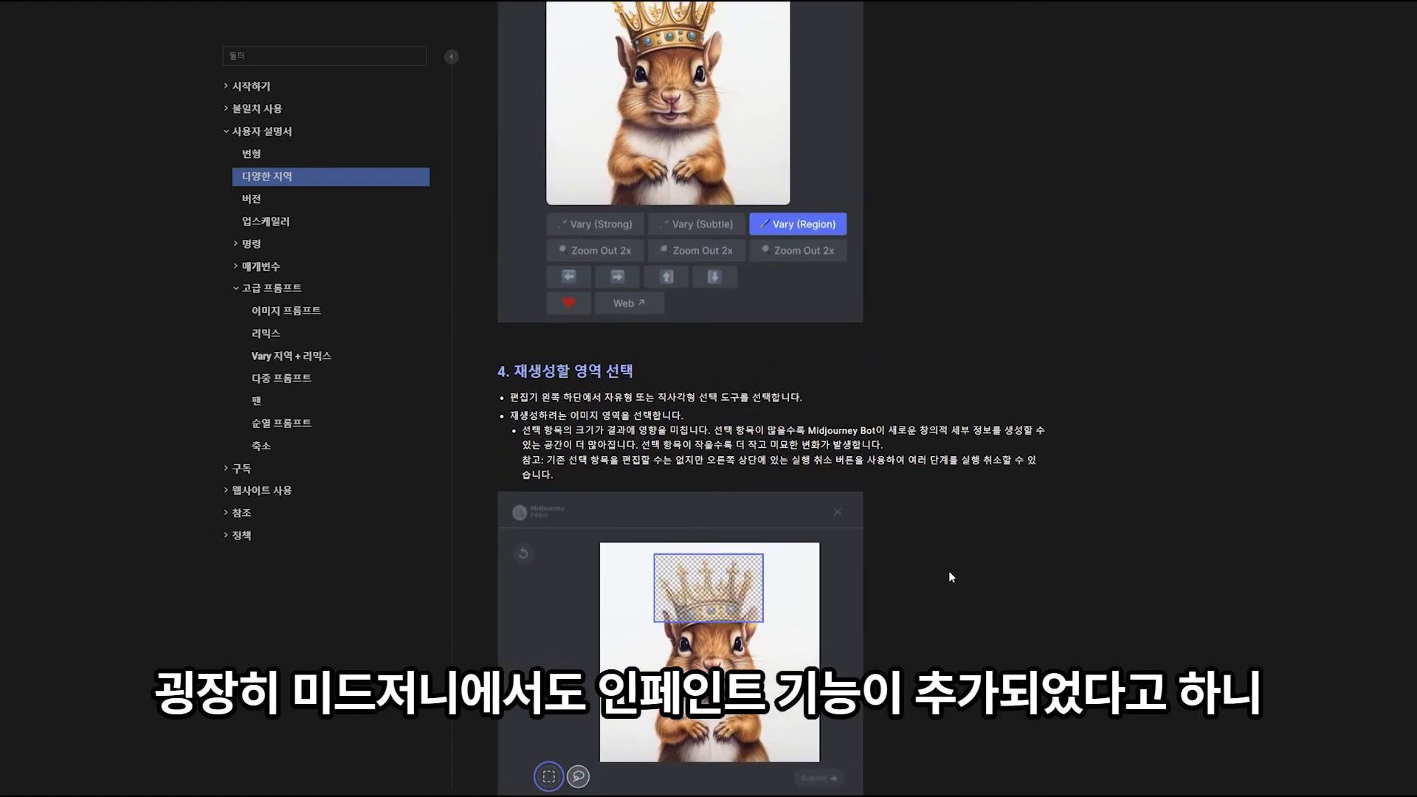
scroll(950, 576, down, 18)
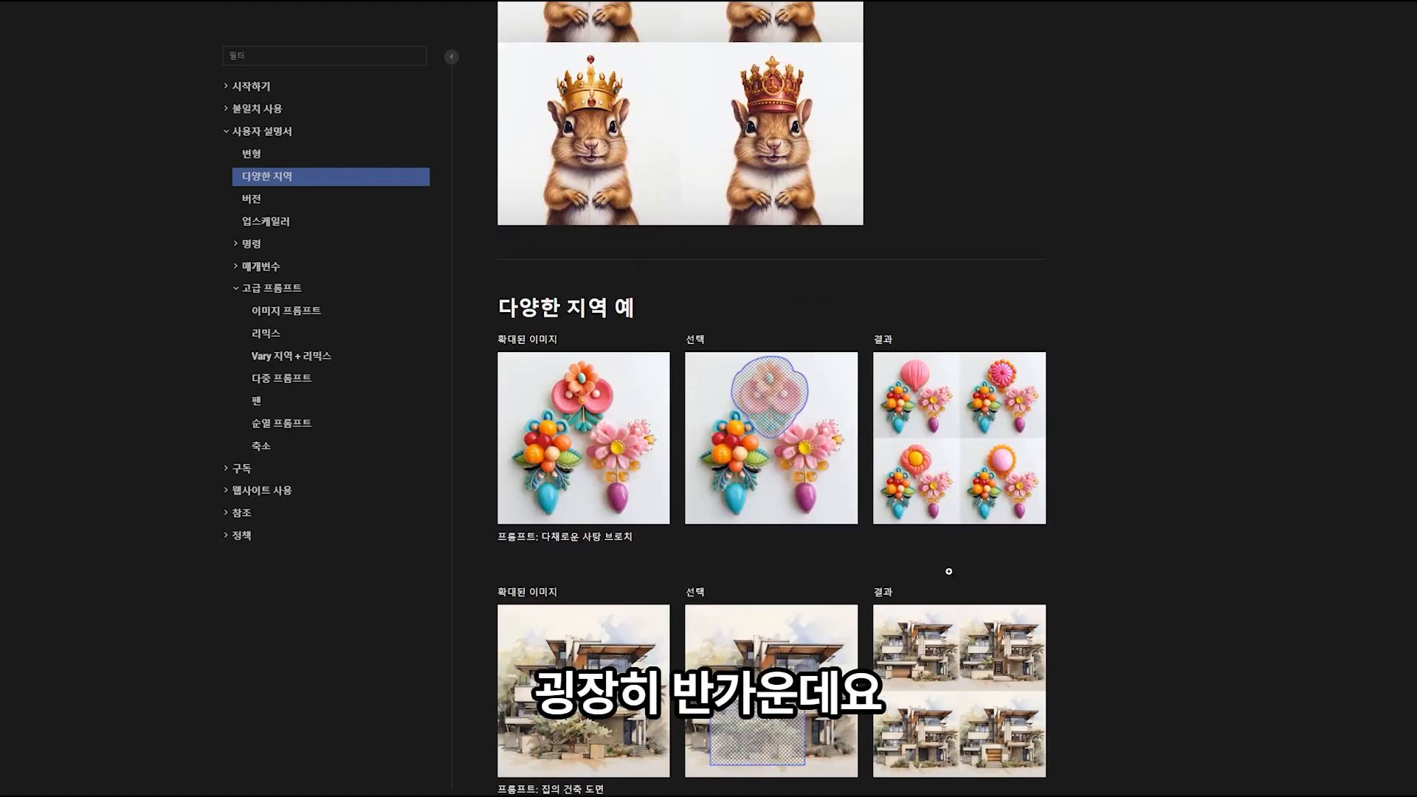
scroll(949, 571, down, 6)
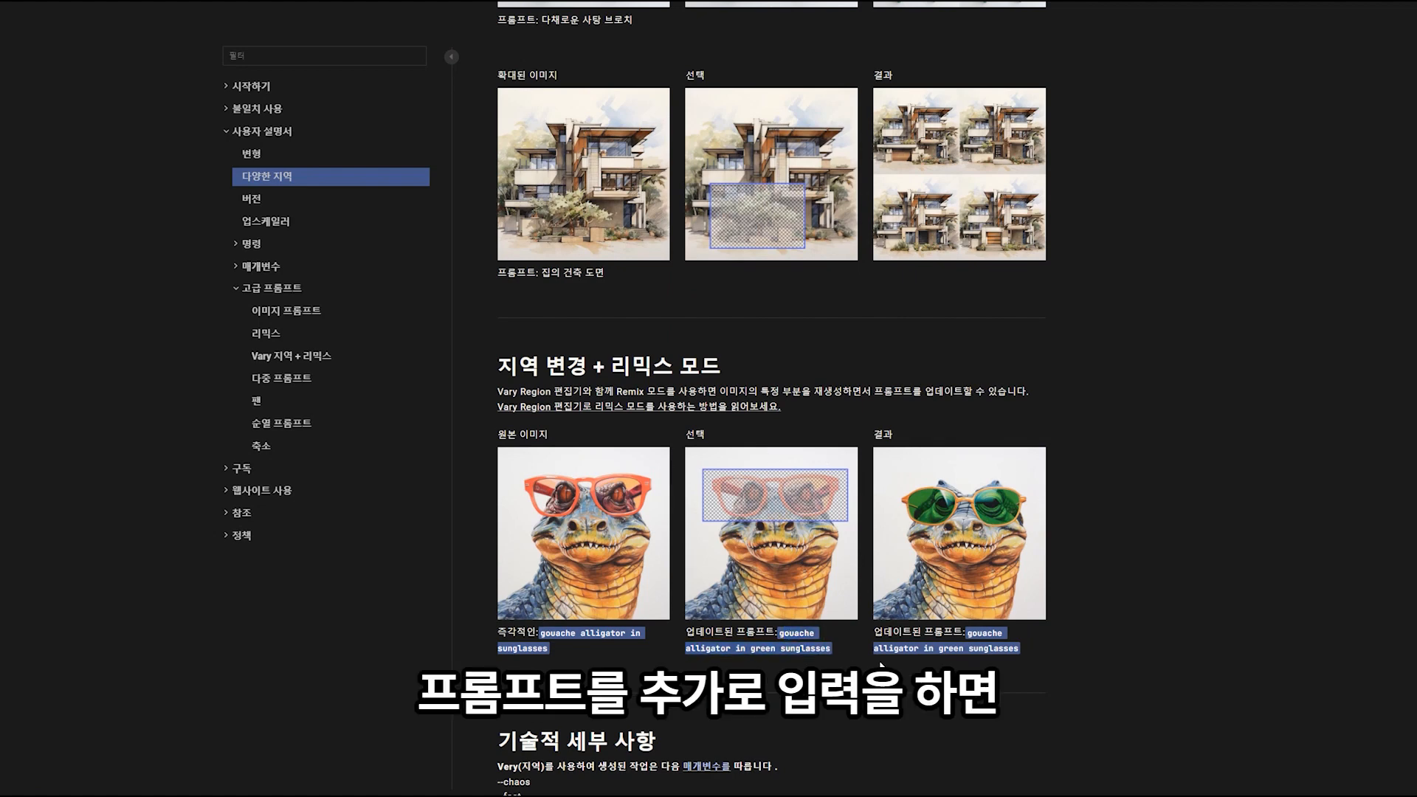
scroll(780, 545, down, 2)
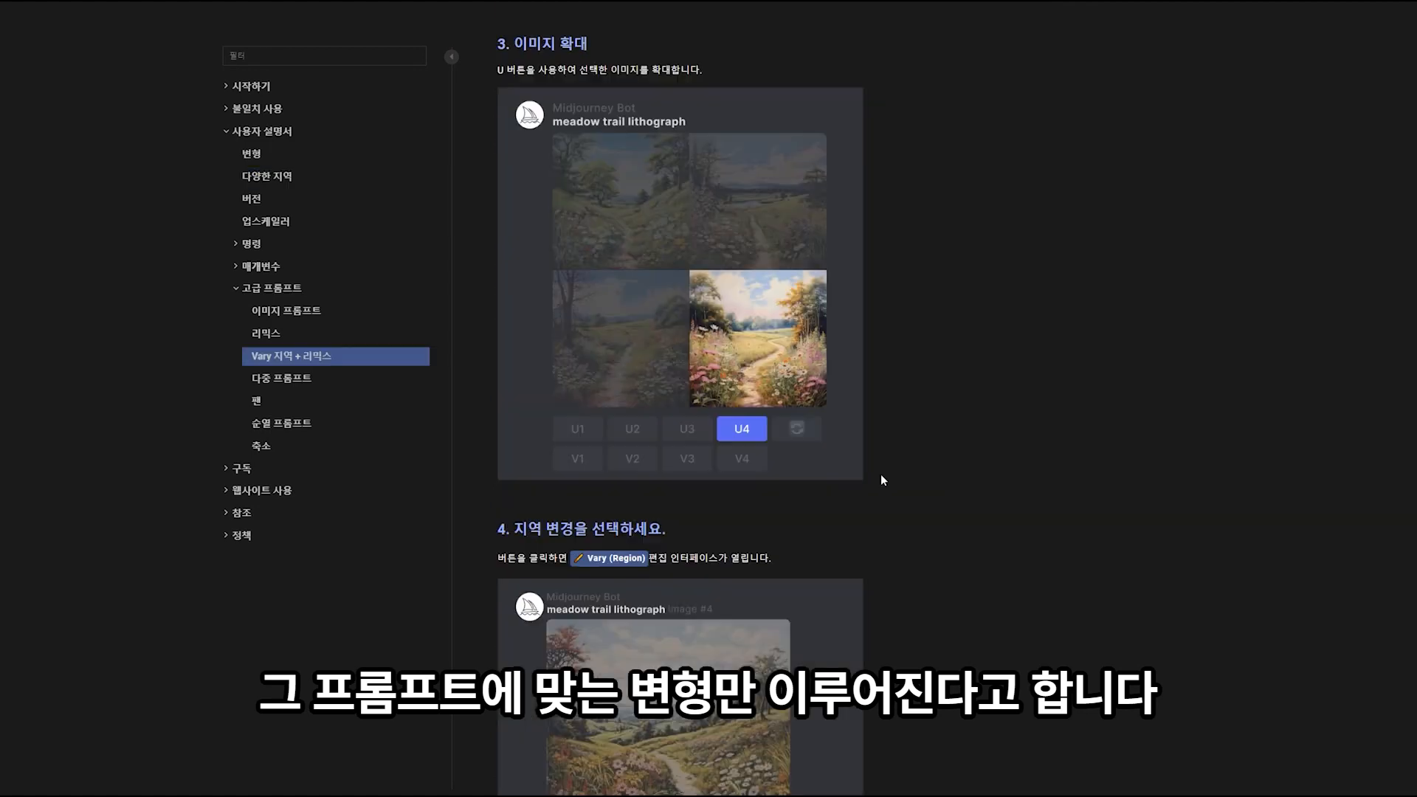
scroll(882, 481, down, 5)
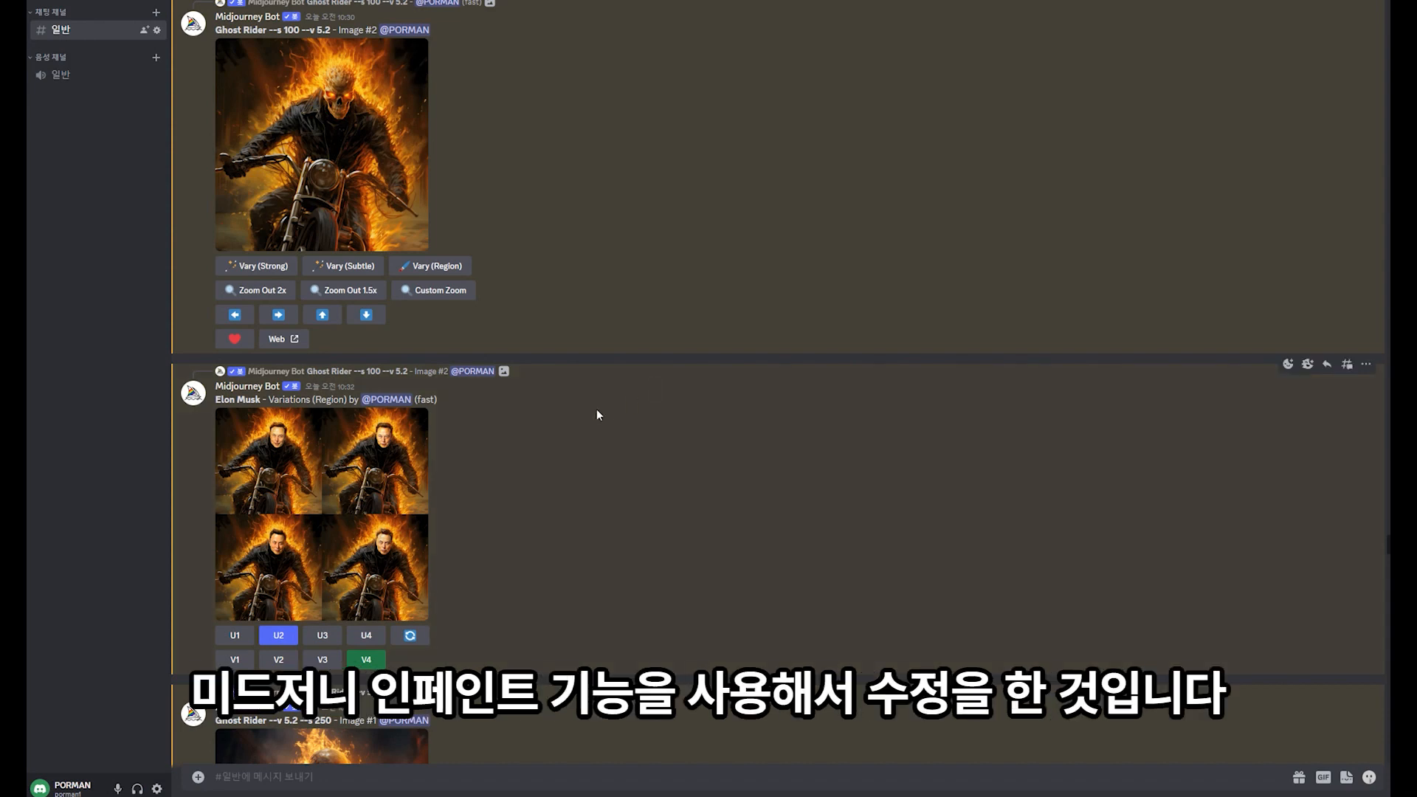
- Find the four-image grid for the prompt "Ghost Rider --s 100 --v 5.2" and view it at full size
scroll(596, 410, down, 1)
scroll(598, 415, up, 1)
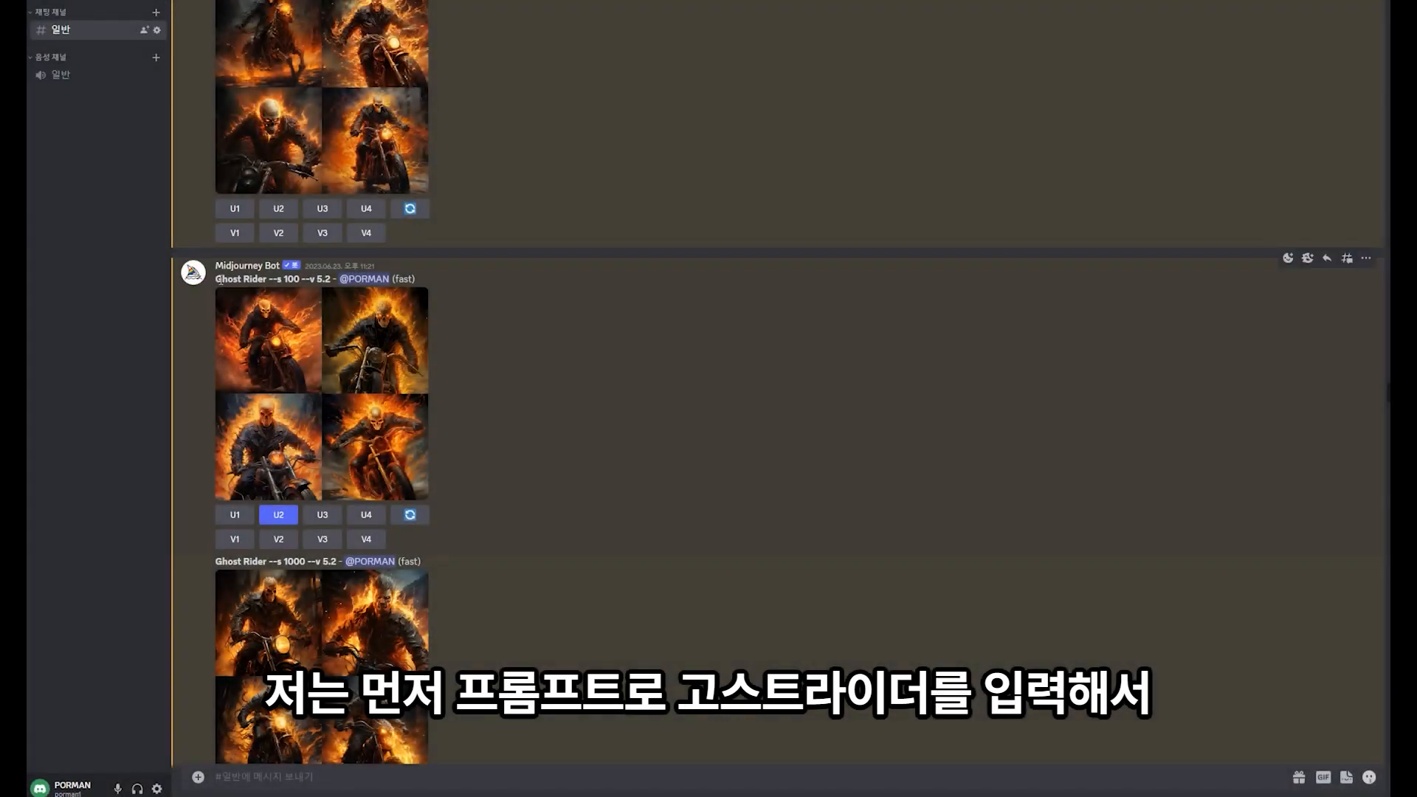
drag(218, 279, 266, 279)
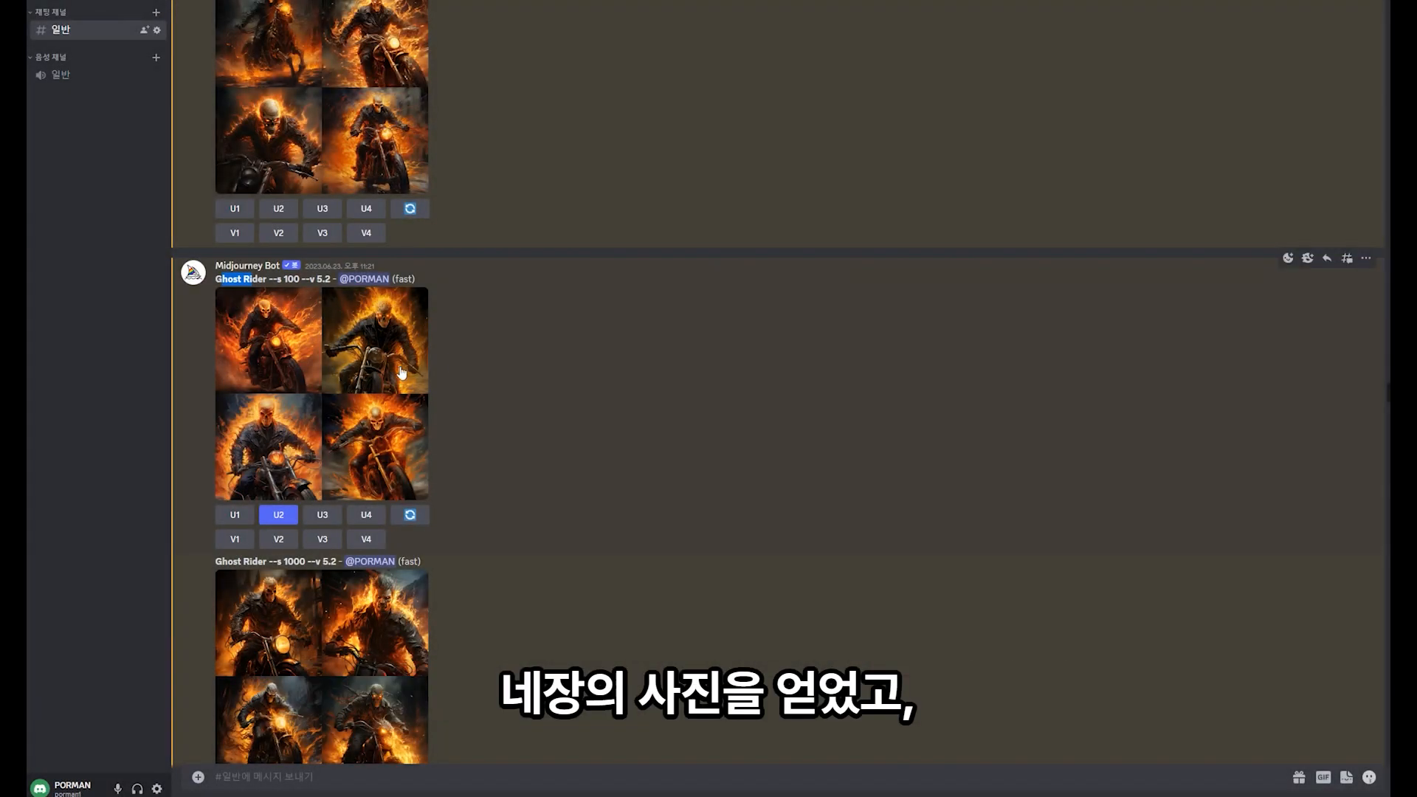
click(414, 434)
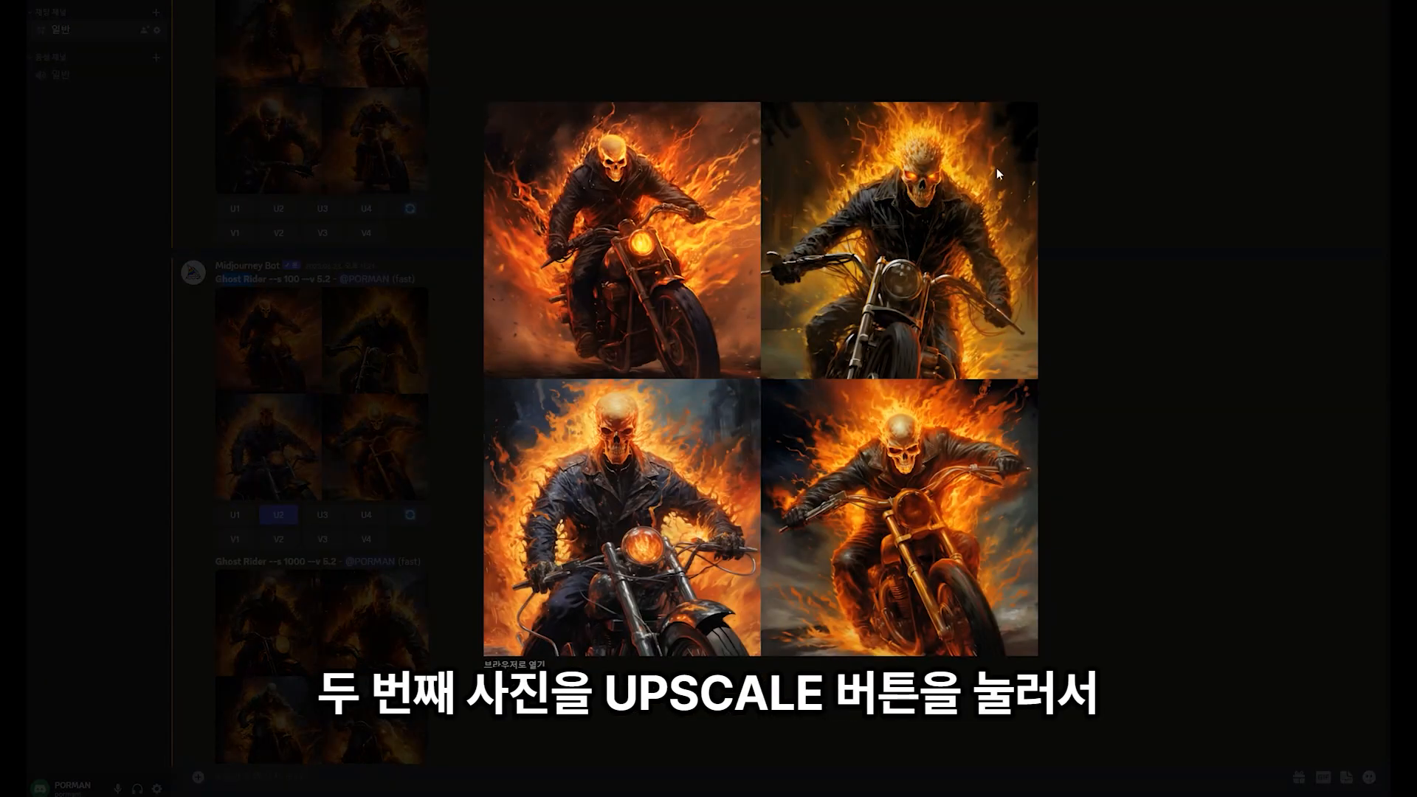
click(1201, 329)
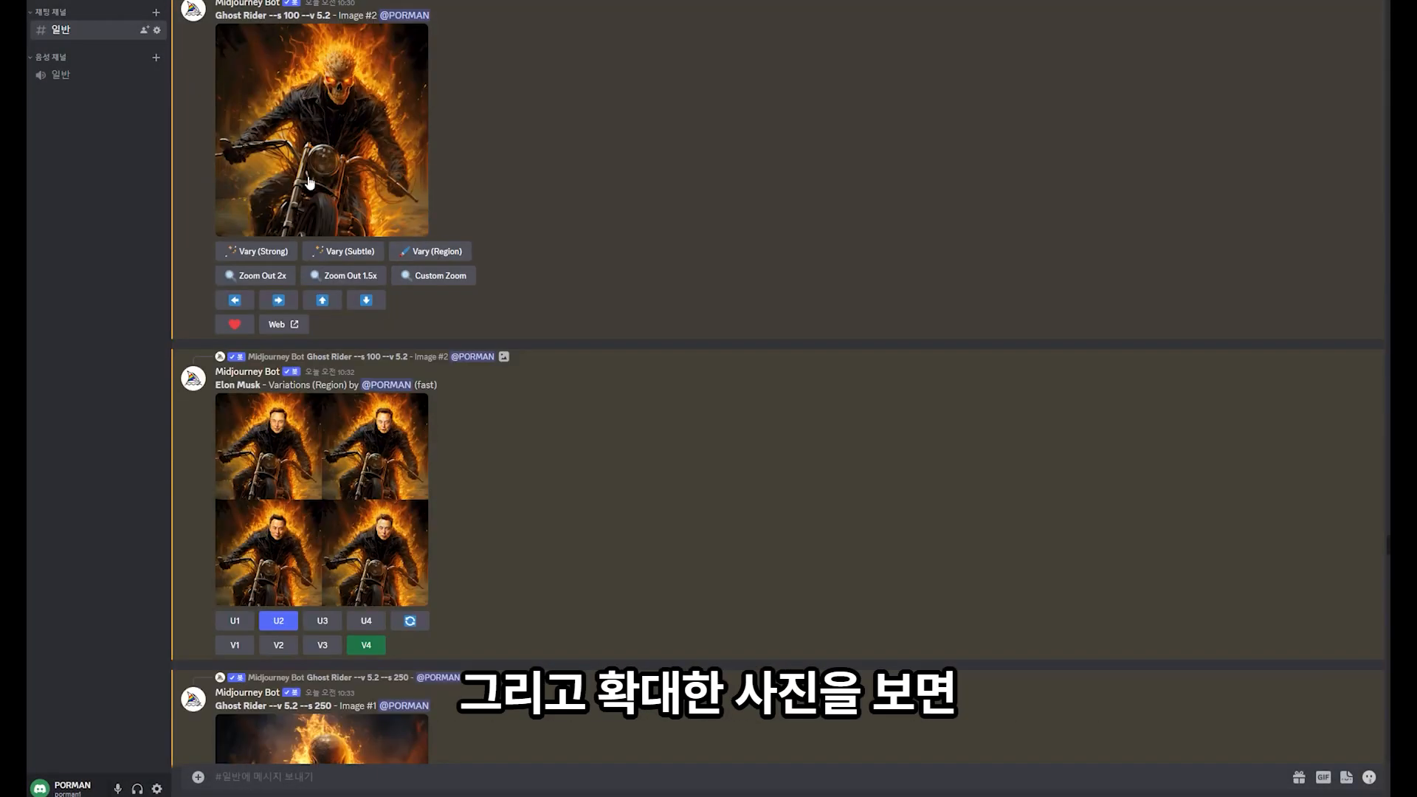
- Open the Vary (Region) editor for the upscaled Ghost Rider image and try rectangular selections over the skull, undoing each one
click(442, 255)
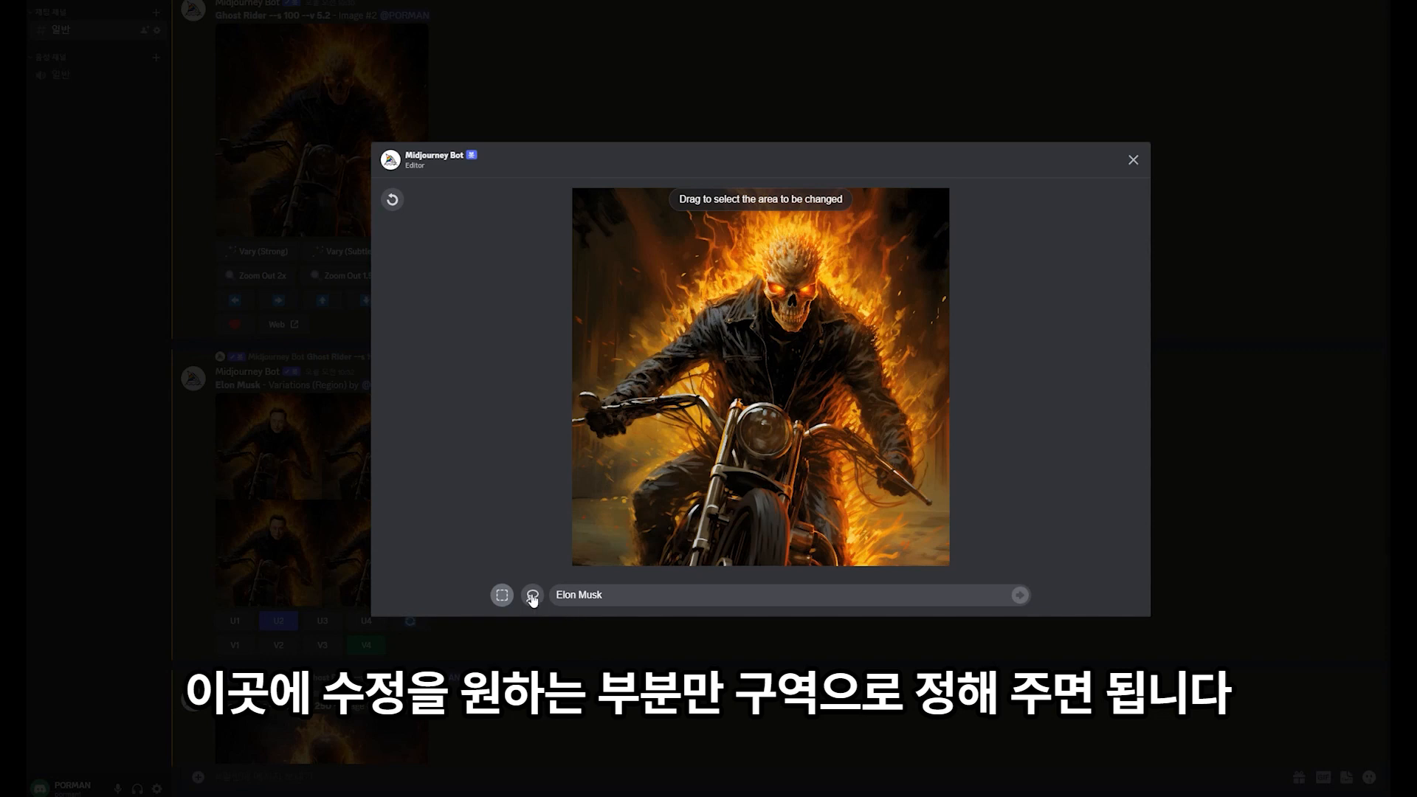
drag(754, 217, 826, 341)
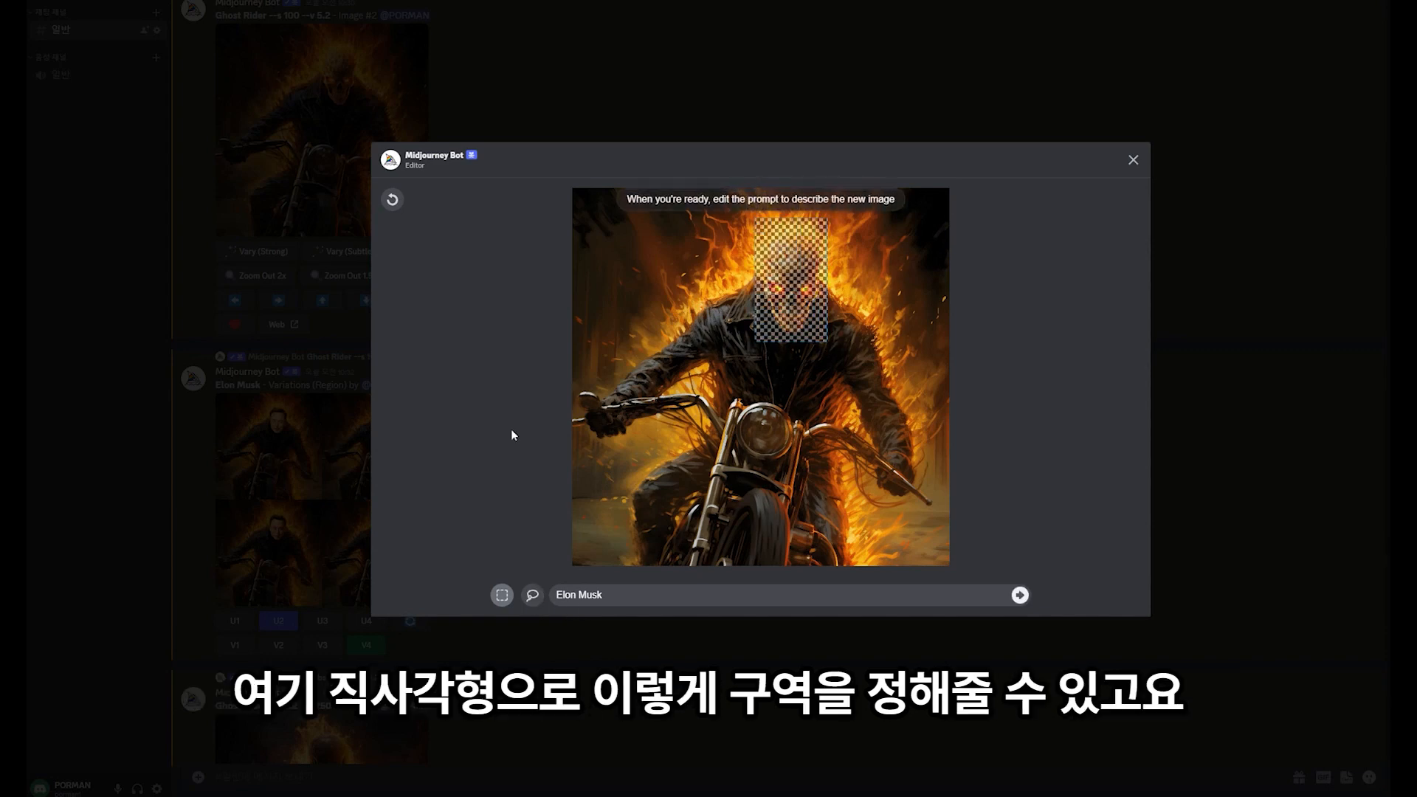
click(392, 199)
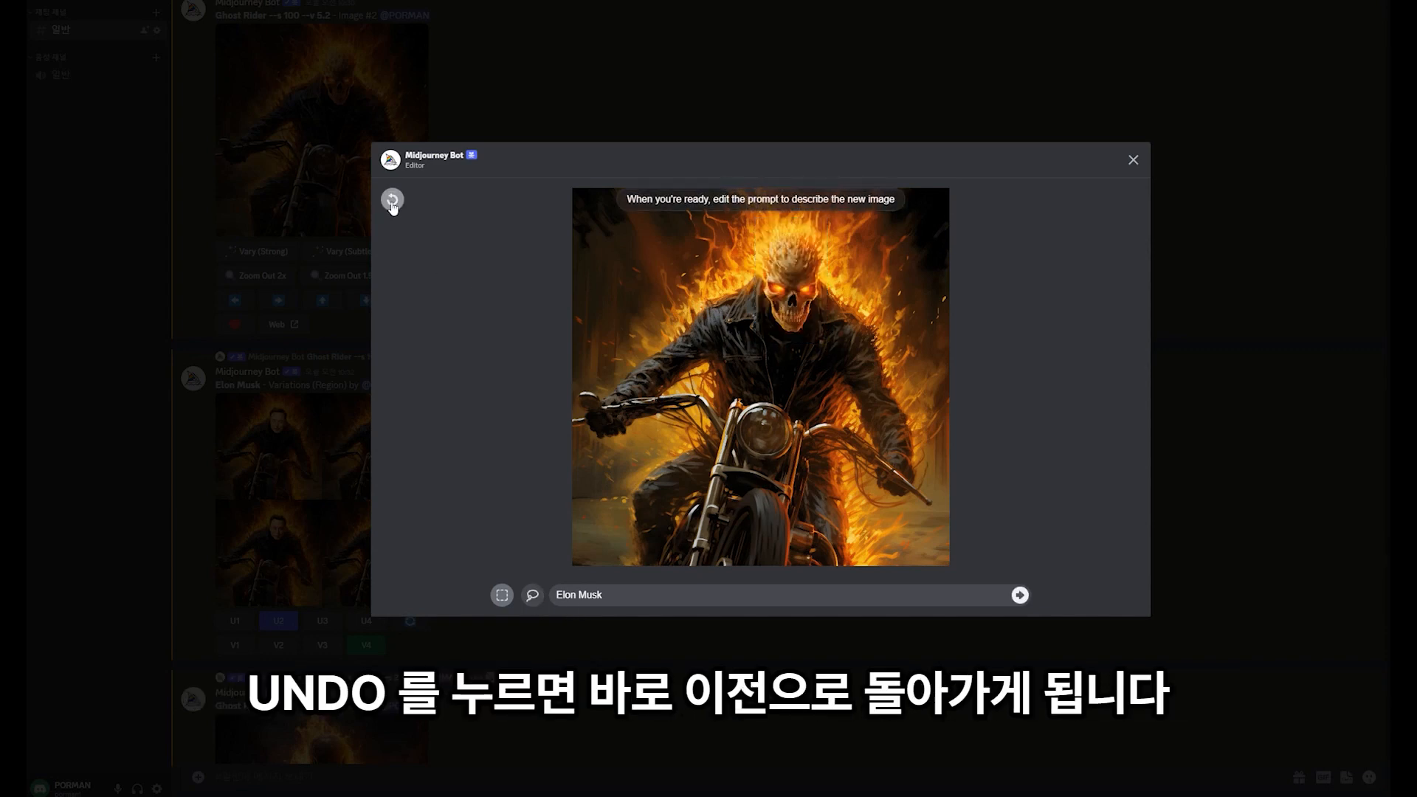
drag(752, 217, 847, 333)
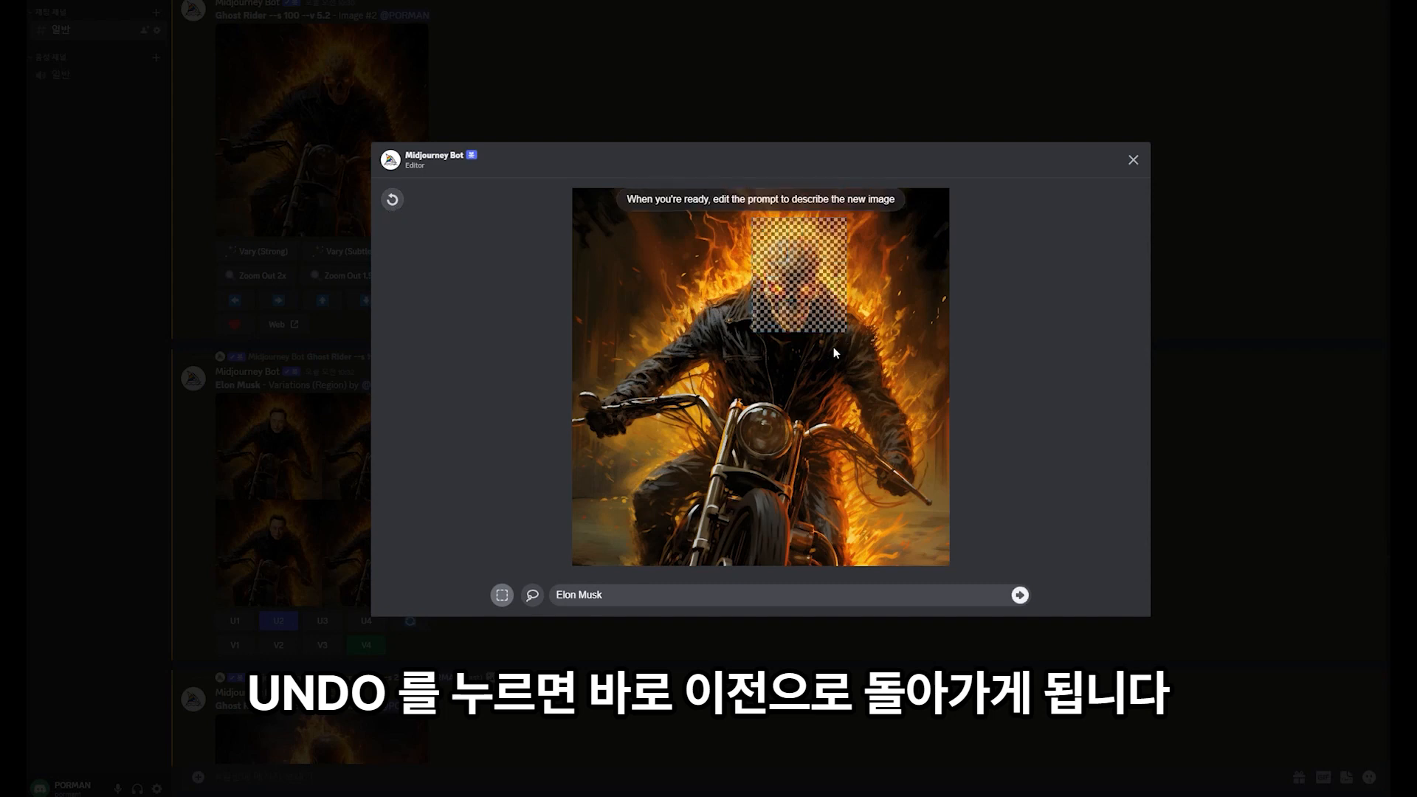
key(ctrl+z)
- Select the rider's skull precisely with a freehand lasso outline, undoing the first attempt
click(532, 594)
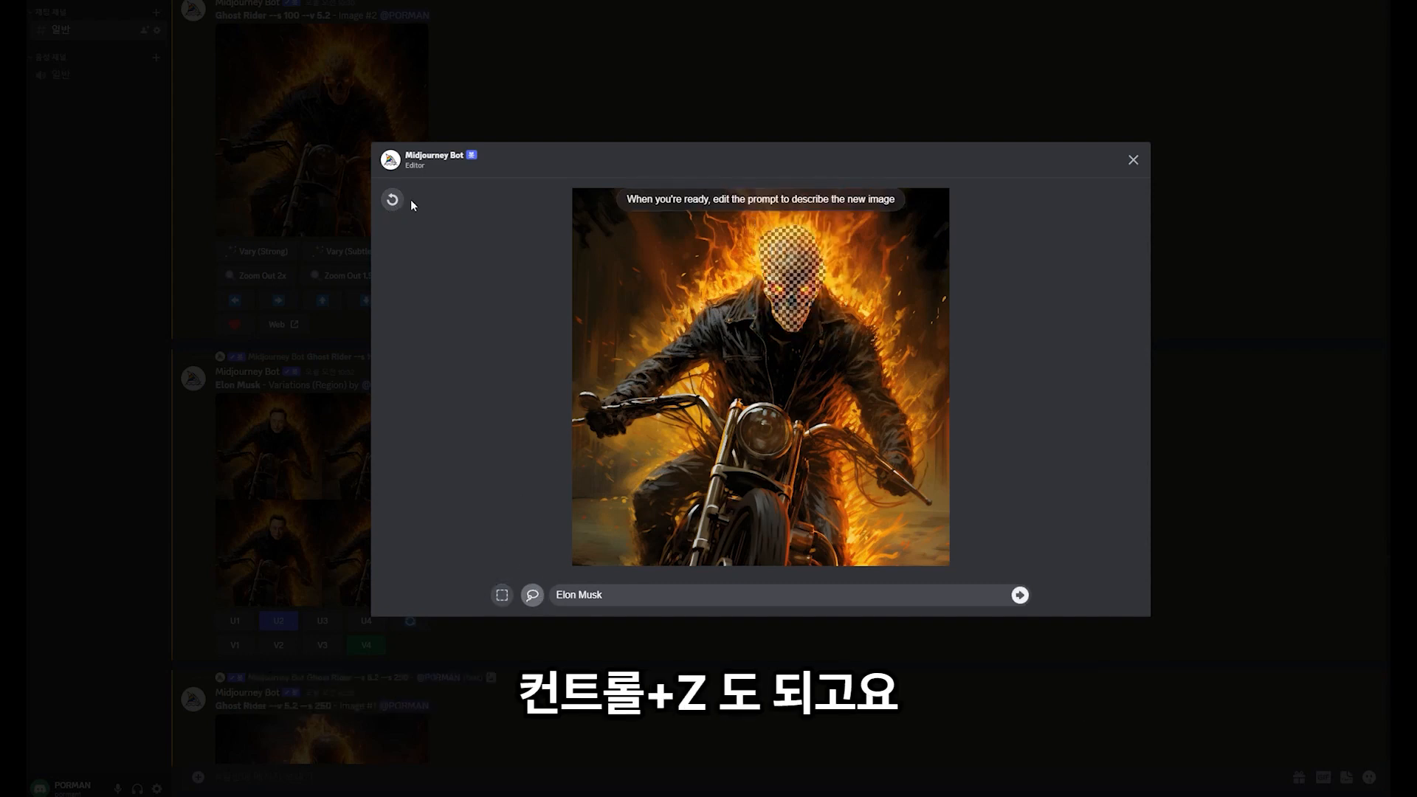
click(392, 200)
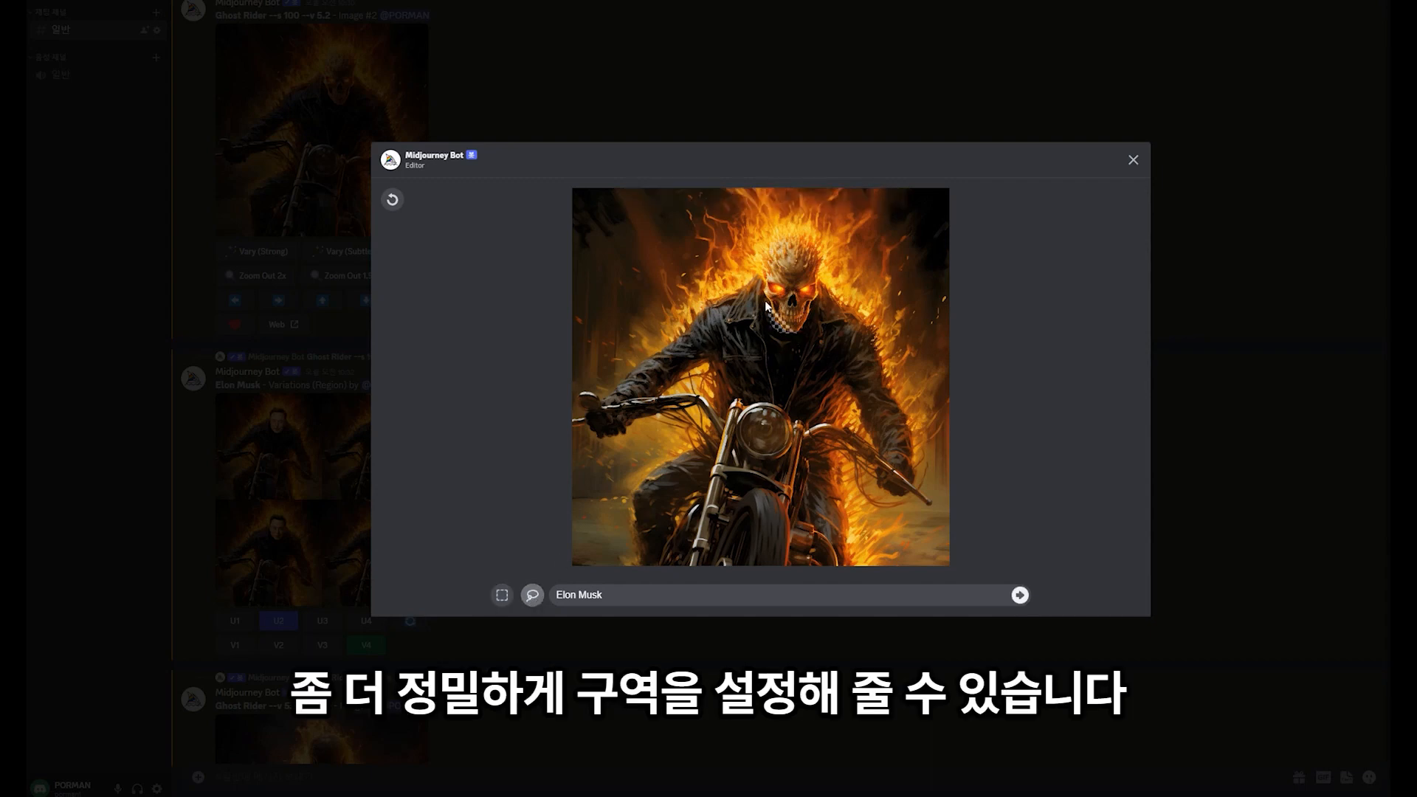
mouse_move(773, 236)
mouse_down()
mouse_move(824, 247)
mouse_move(805, 320)
mouse_up()
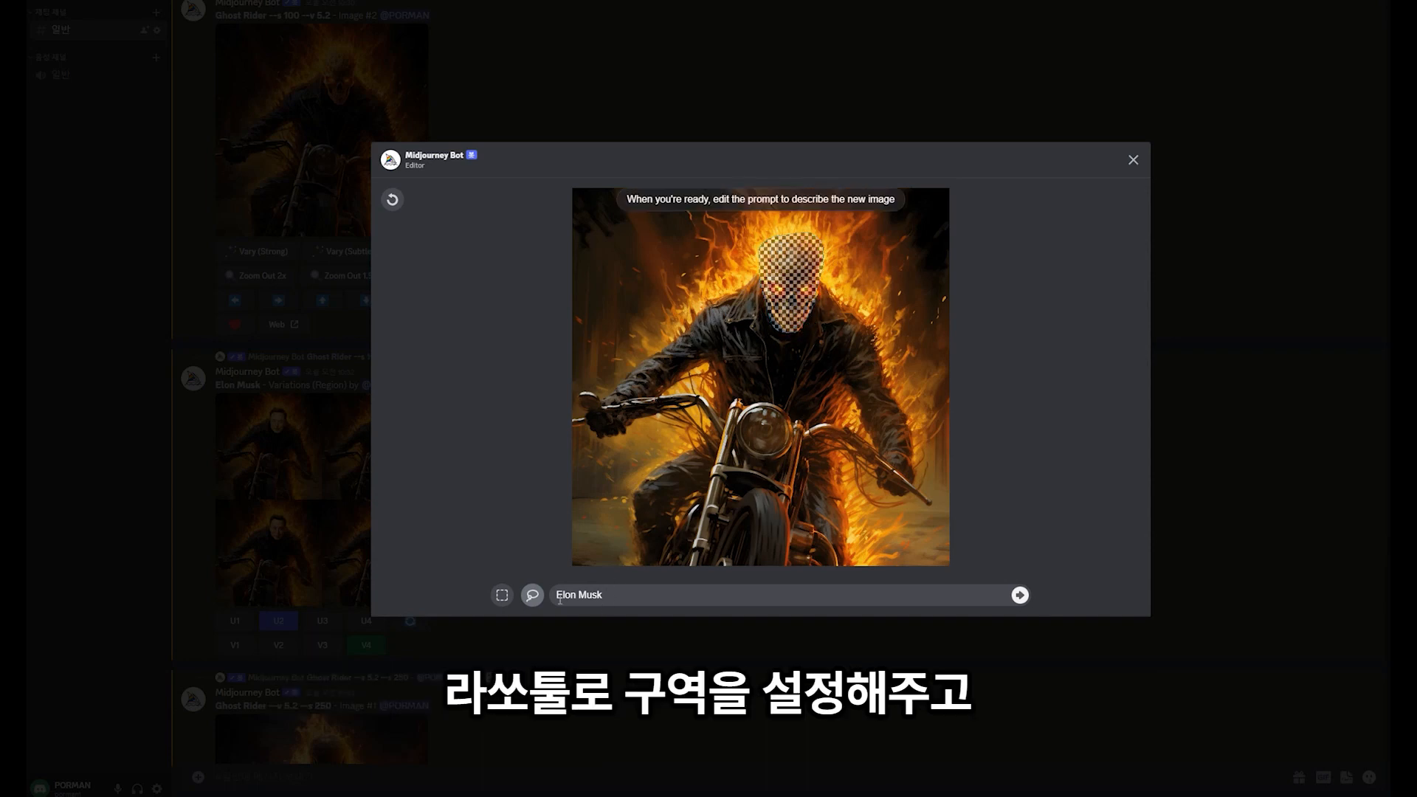
- Submit the region variation with the prompt "Elon Musk" and close the editor
drag(560, 599, 636, 595)
click(685, 598)
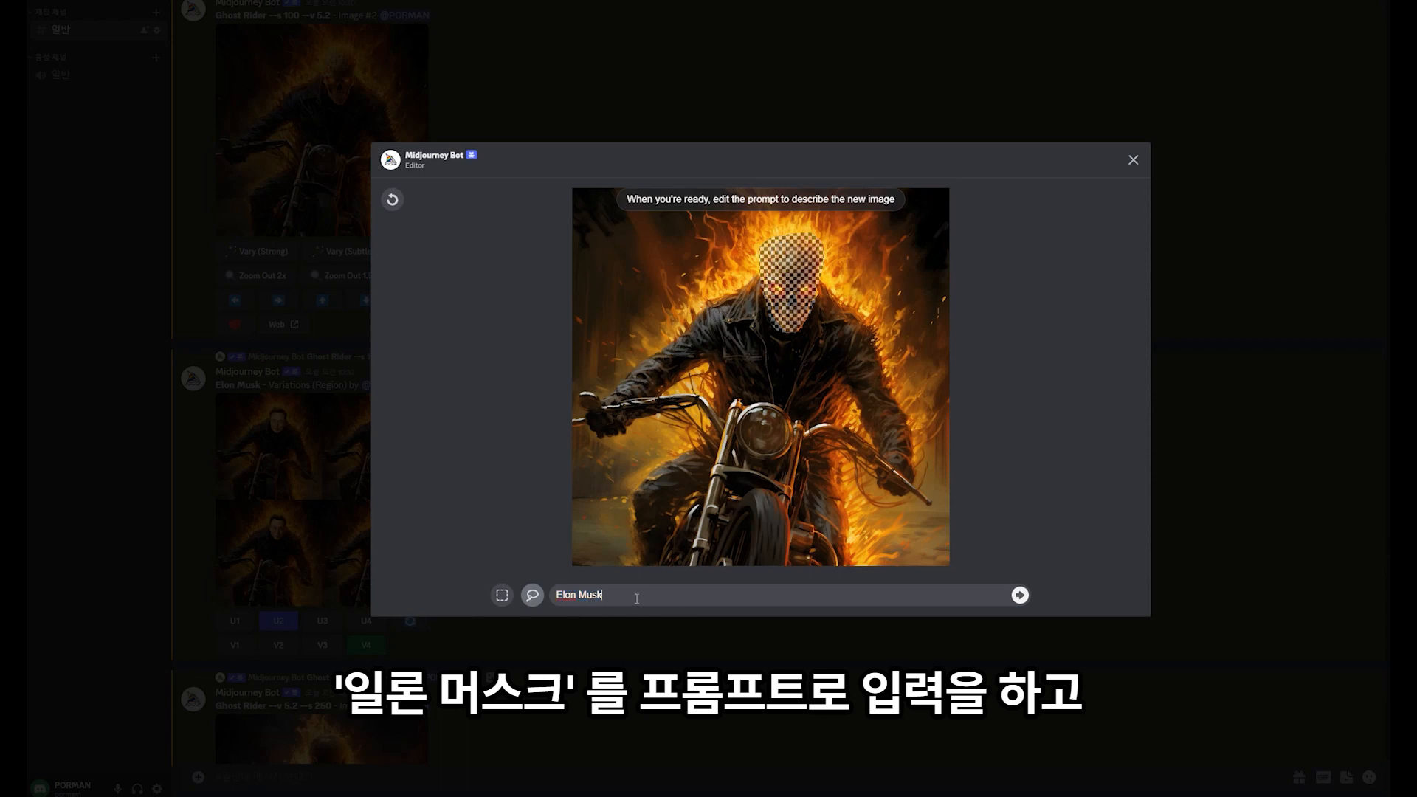
click(1022, 604)
click(1133, 160)
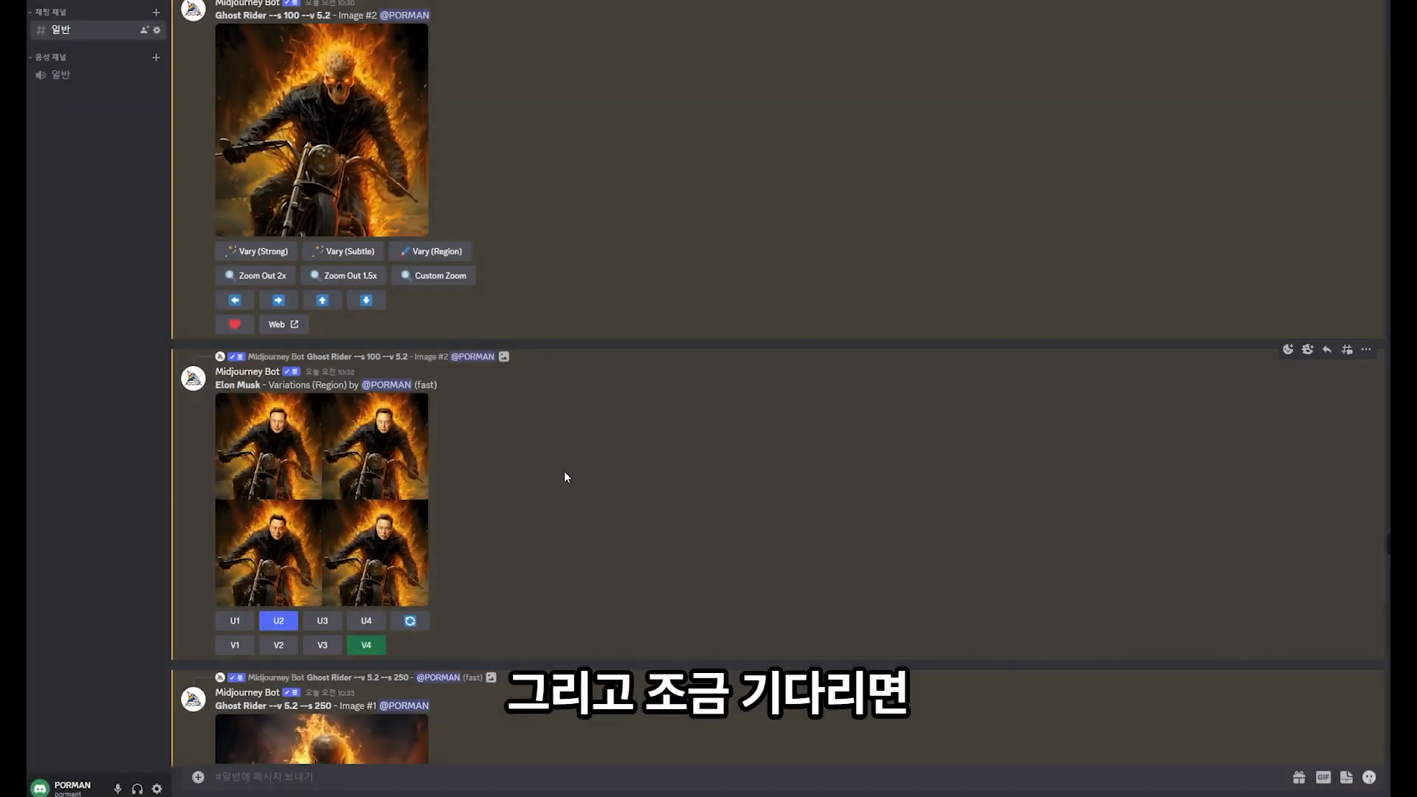
- Examine the four Elon Musk region variations of the Ghost Rider image at full size
click(348, 490)
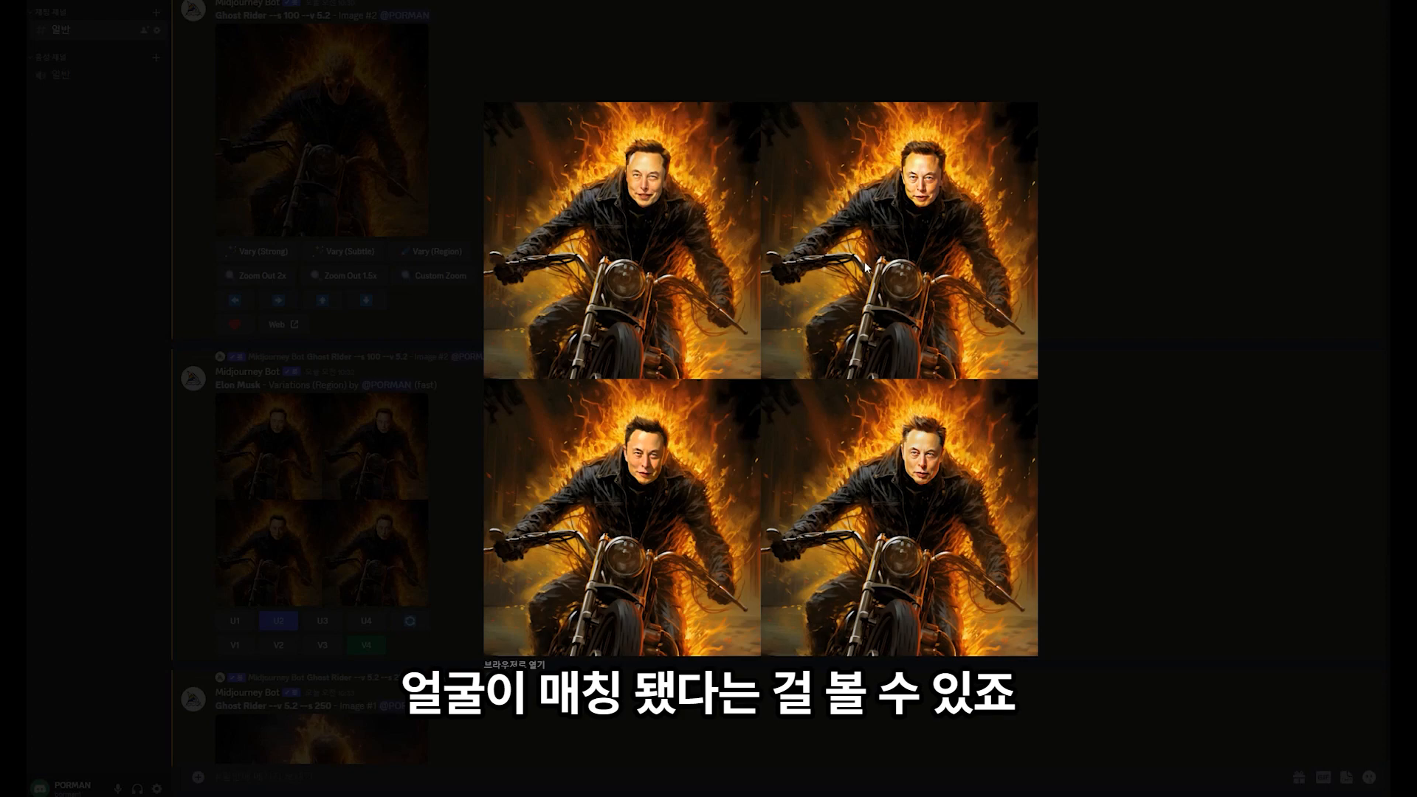
click(1066, 326)
click(325, 499)
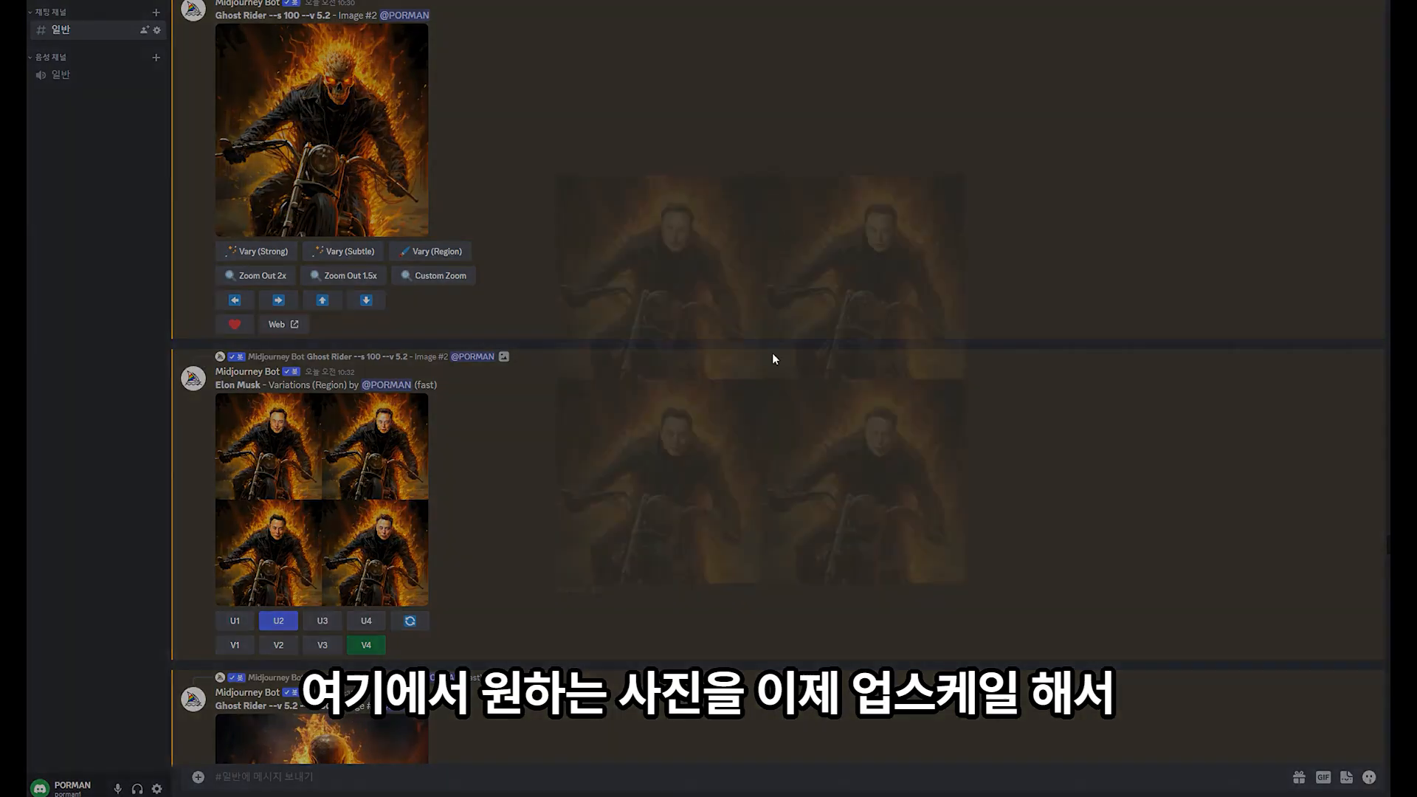
click(1084, 491)
scroll(370, 608, down, 1)
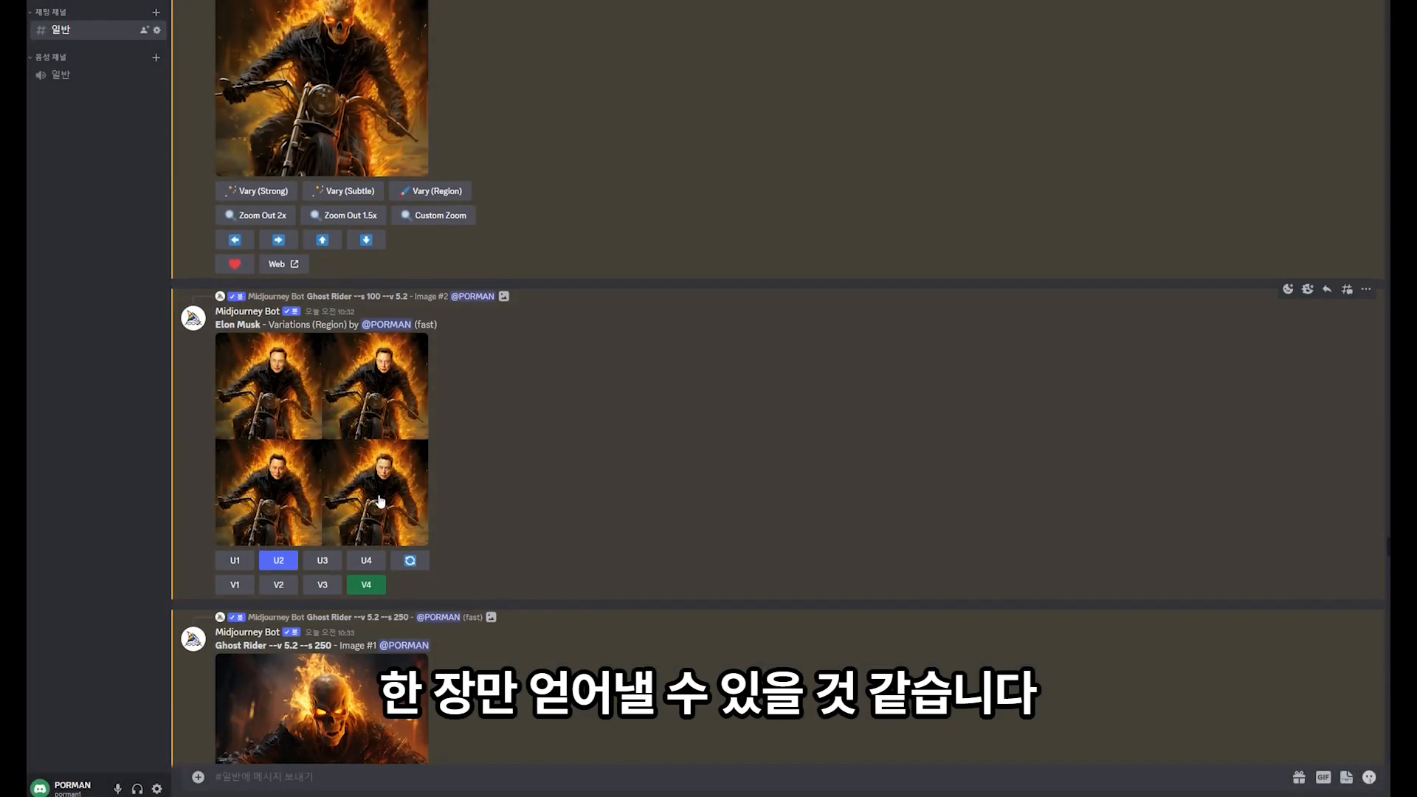
scroll(376, 515, up, 2)
click(376, 514)
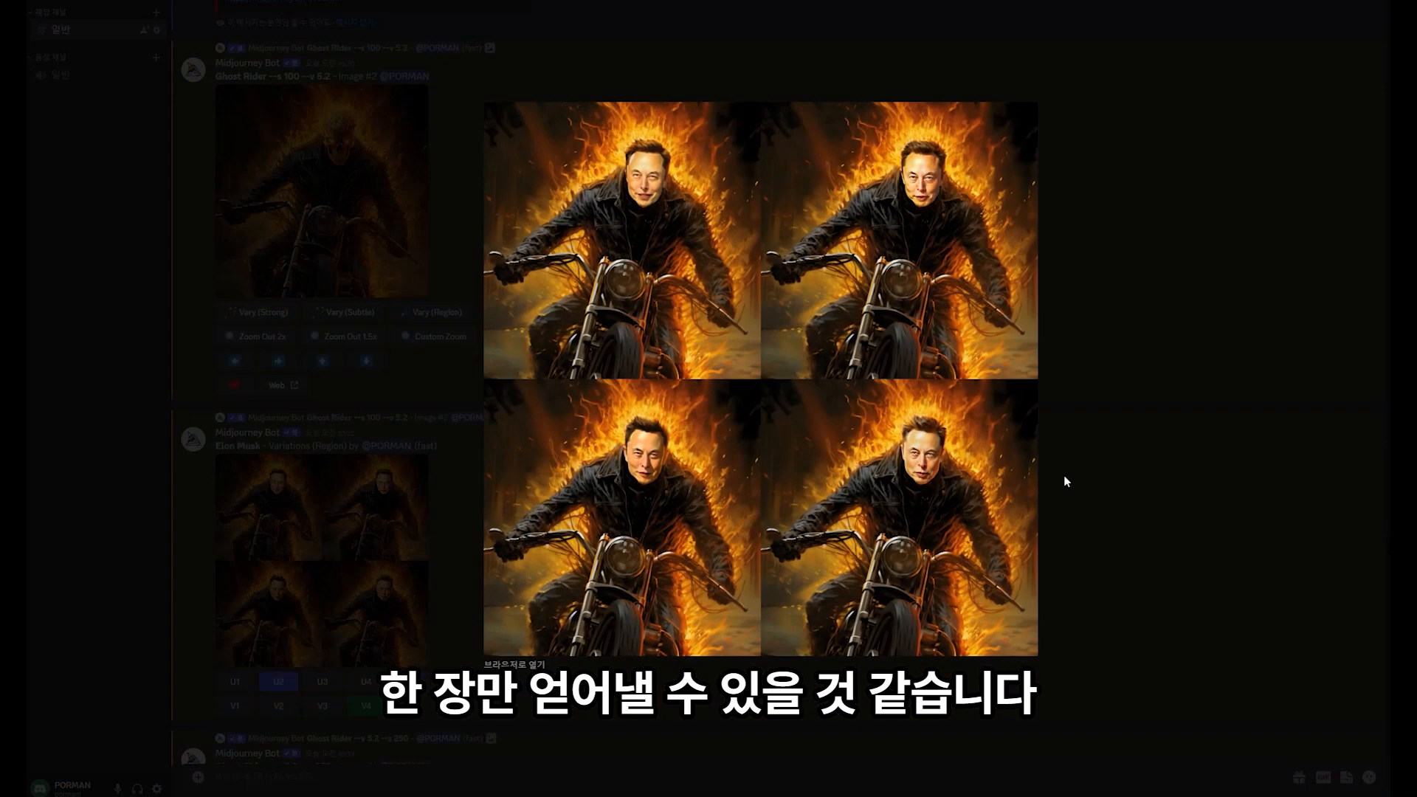
click(1064, 475)
- View the next image further down the channel at full size and close its preview
scroll(365, 411, down, 5)
click(365, 412)
click(1157, 437)
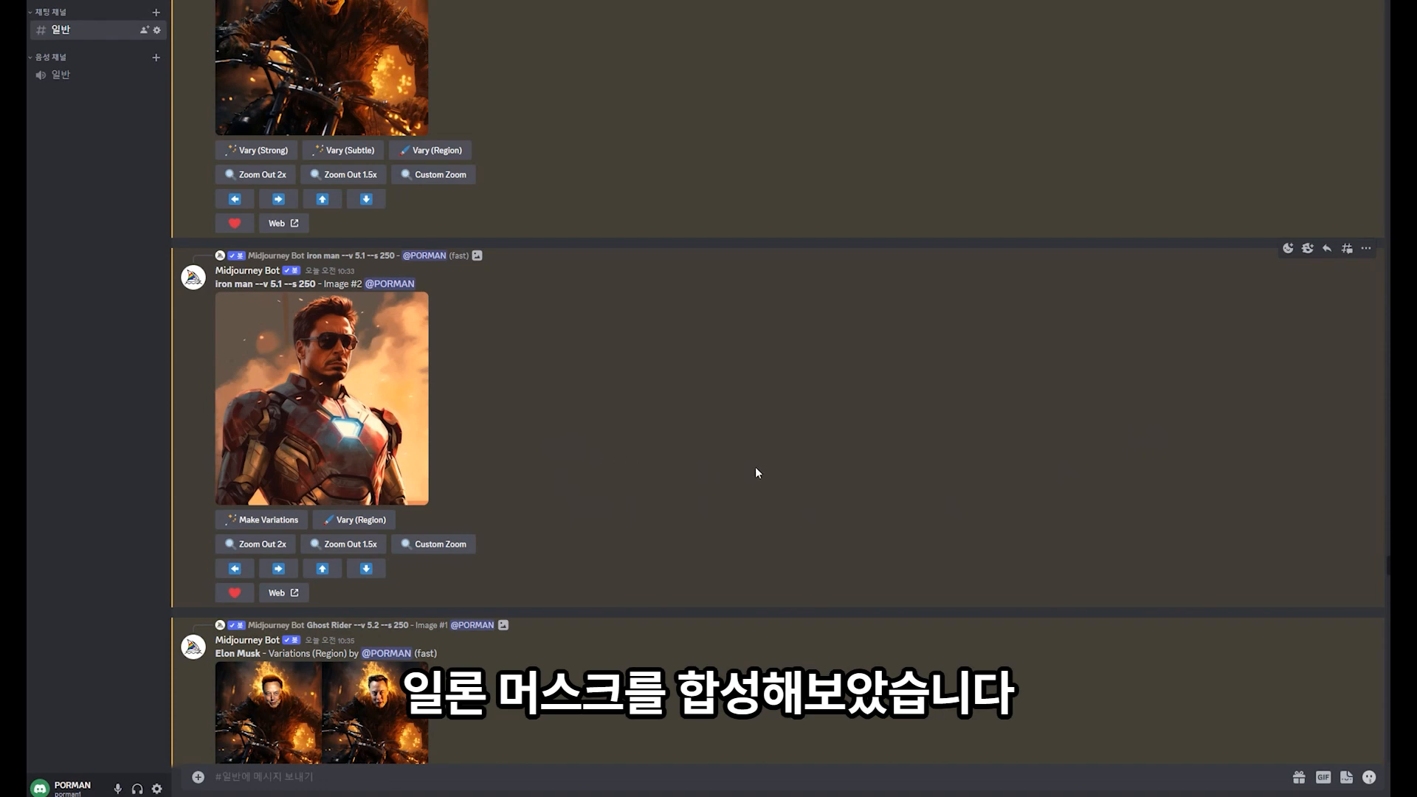
- View the Iron Man image at full size and close its preview
scroll(599, 493, up, 2)
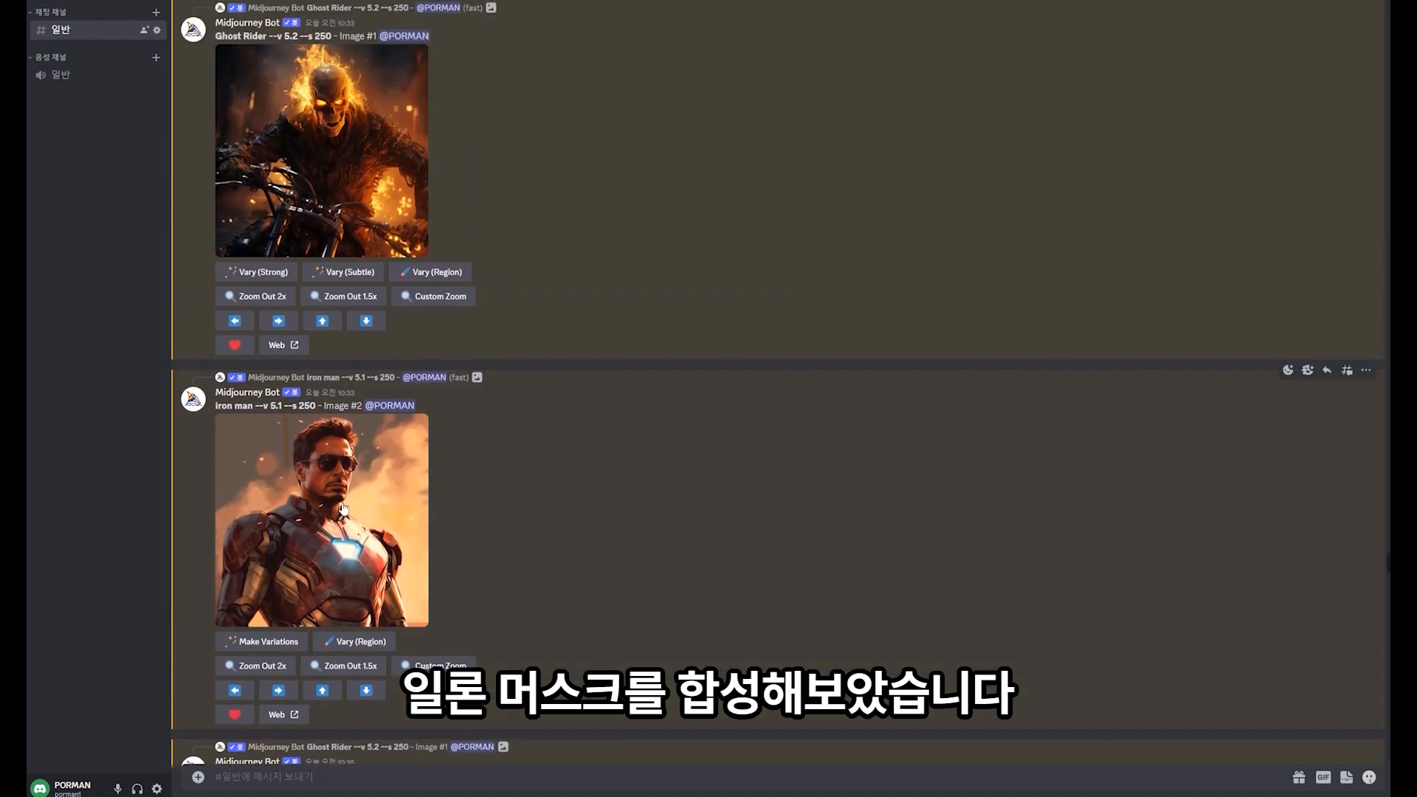
click(343, 508)
click(1190, 462)
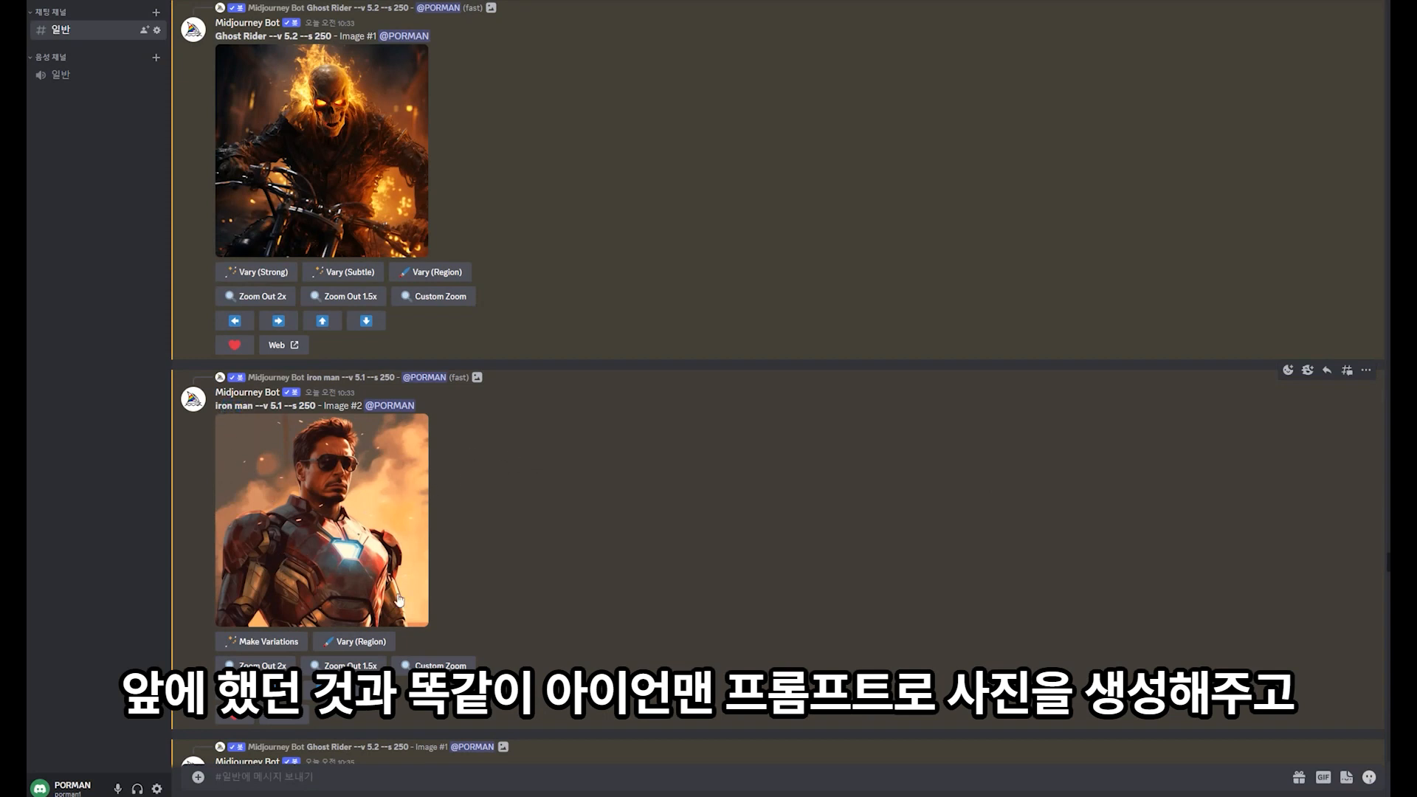
- Open the region editor for the Iron Man image, clear the old selection and outline the man's head with the lasso
click(369, 642)
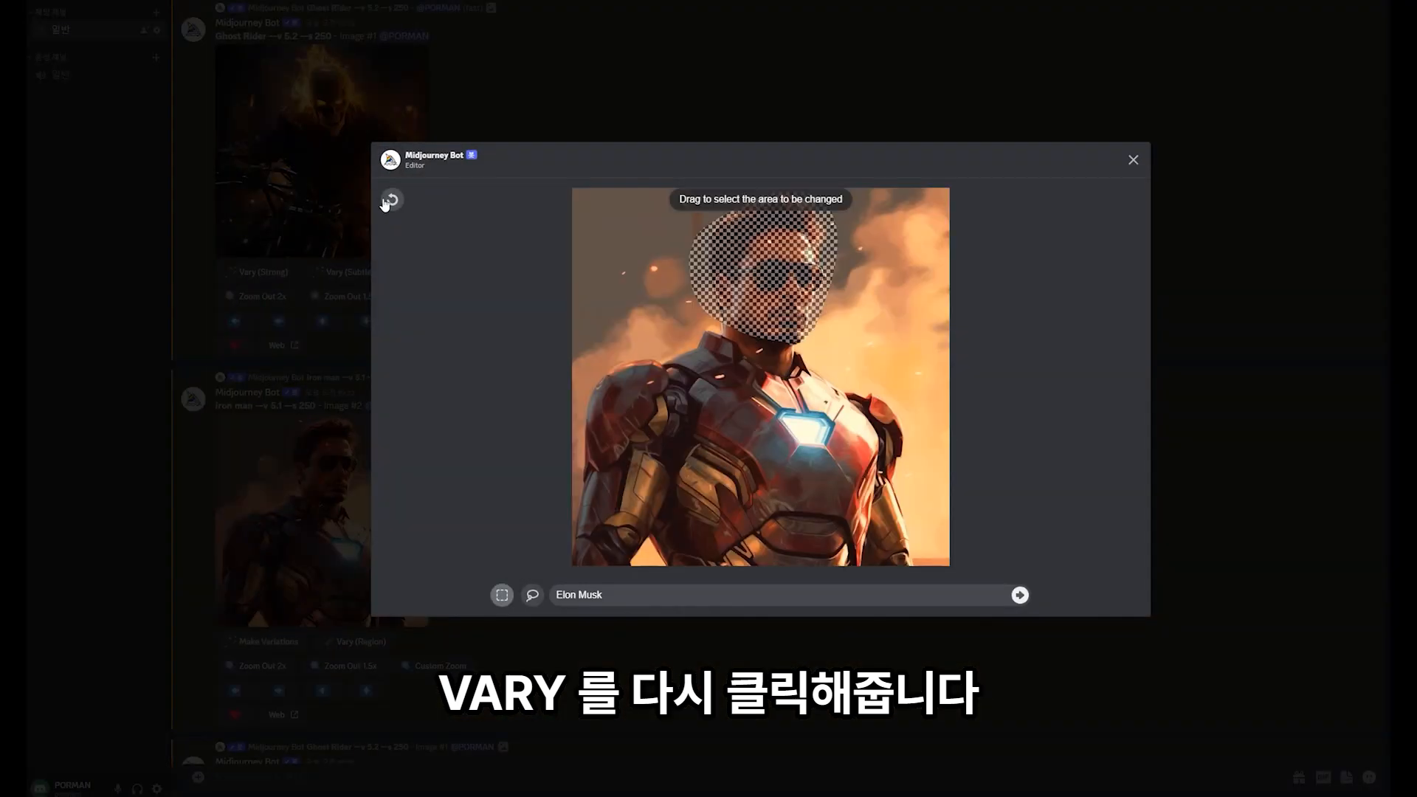
click(387, 202)
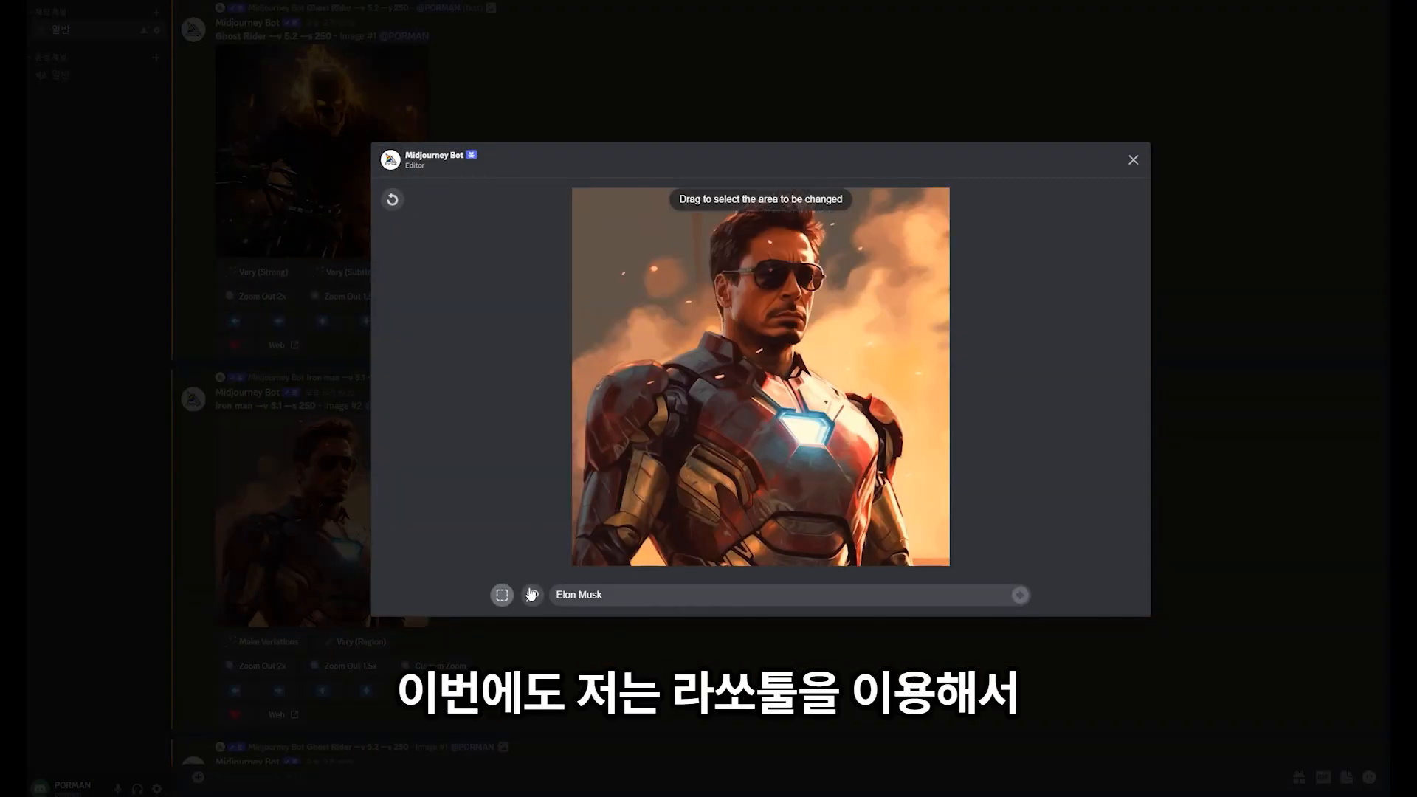
click(533, 595)
drag(787, 354, 740, 336)
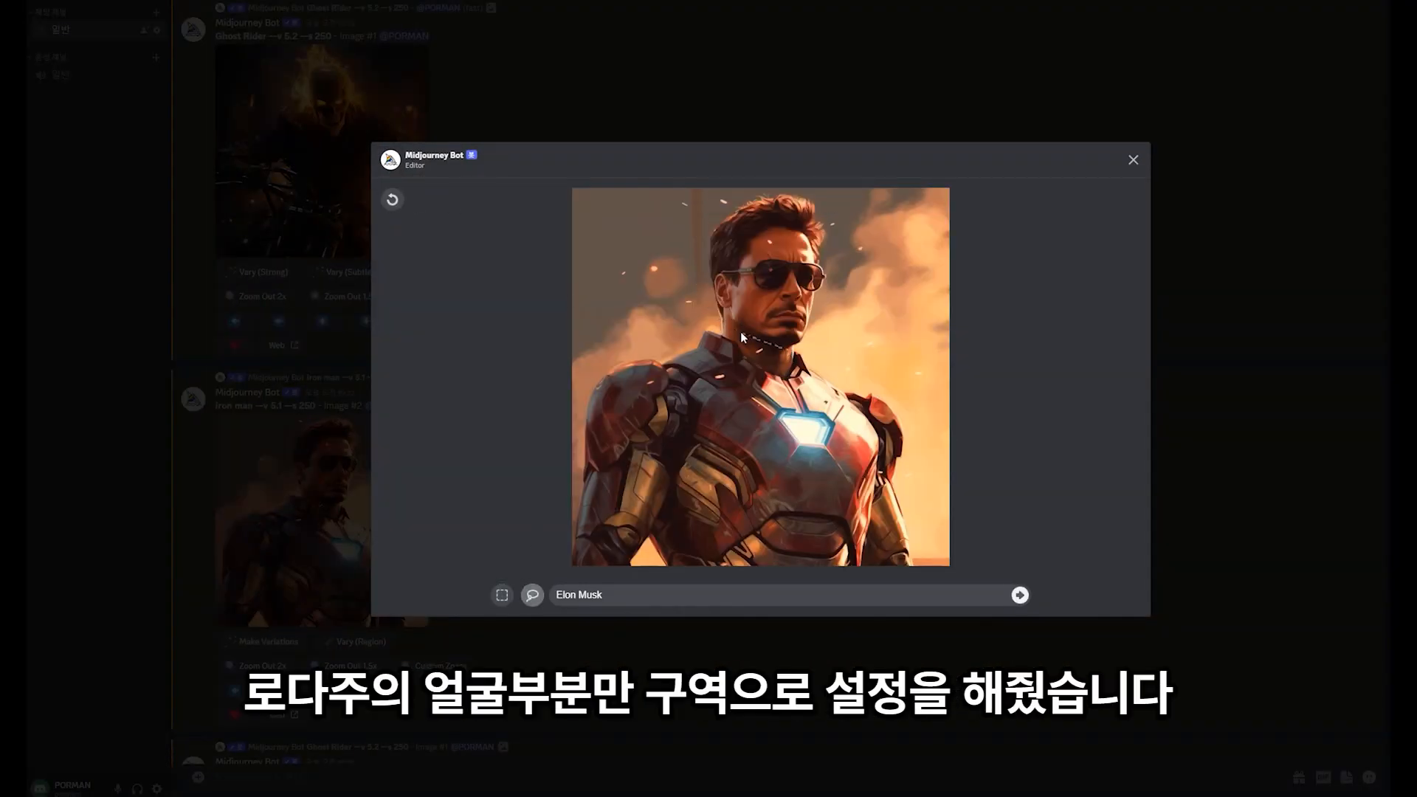
mouse_move(710, 290)
mouse_down()
mouse_move(724, 215)
mouse_move(793, 190)
mouse_move(818, 203)
mouse_move(833, 282)
mouse_move(791, 354)
mouse_up()
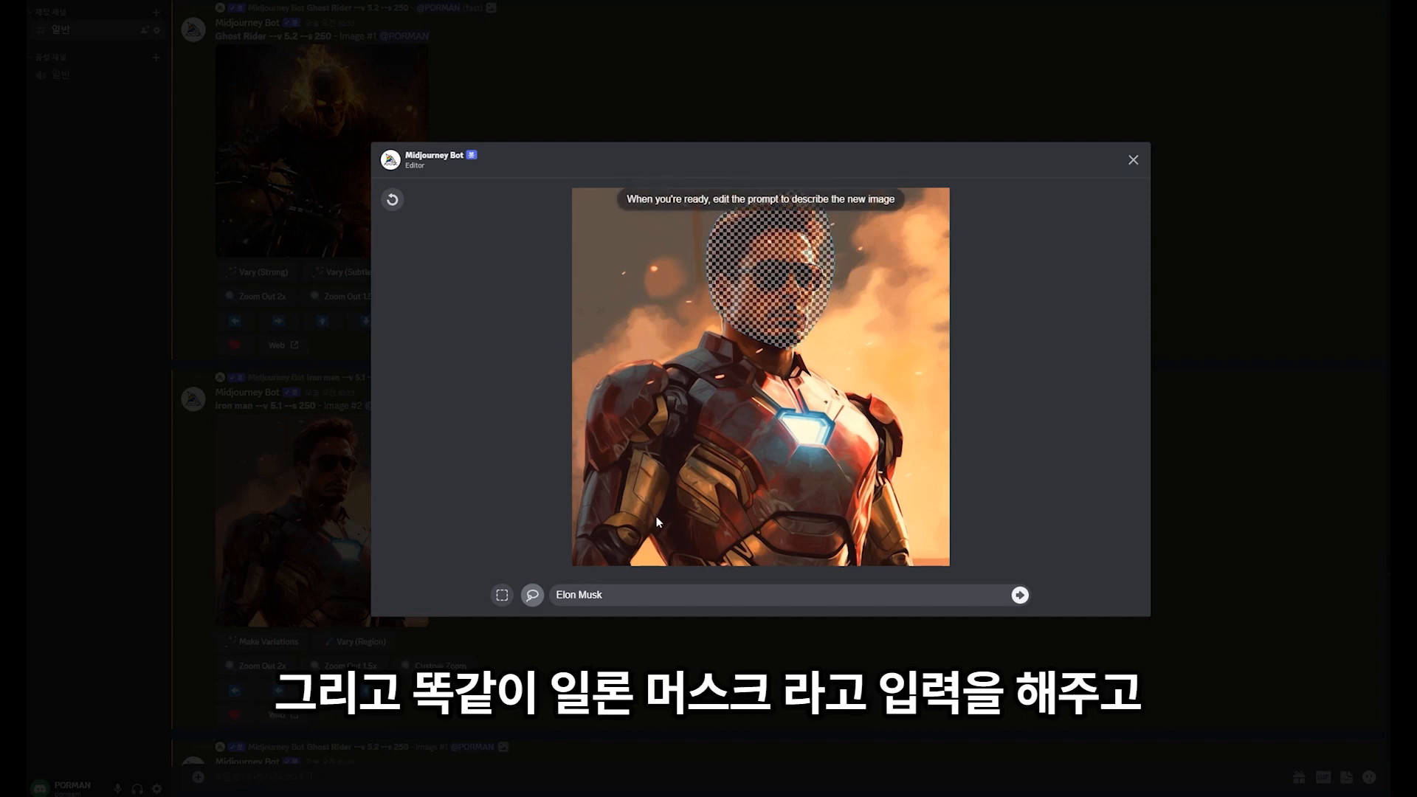
- Submit the Iron Man region variation with the prompt "Elon Musk" and close the editor
drag(558, 595, 685, 600)
click(682, 602)
click(1019, 595)
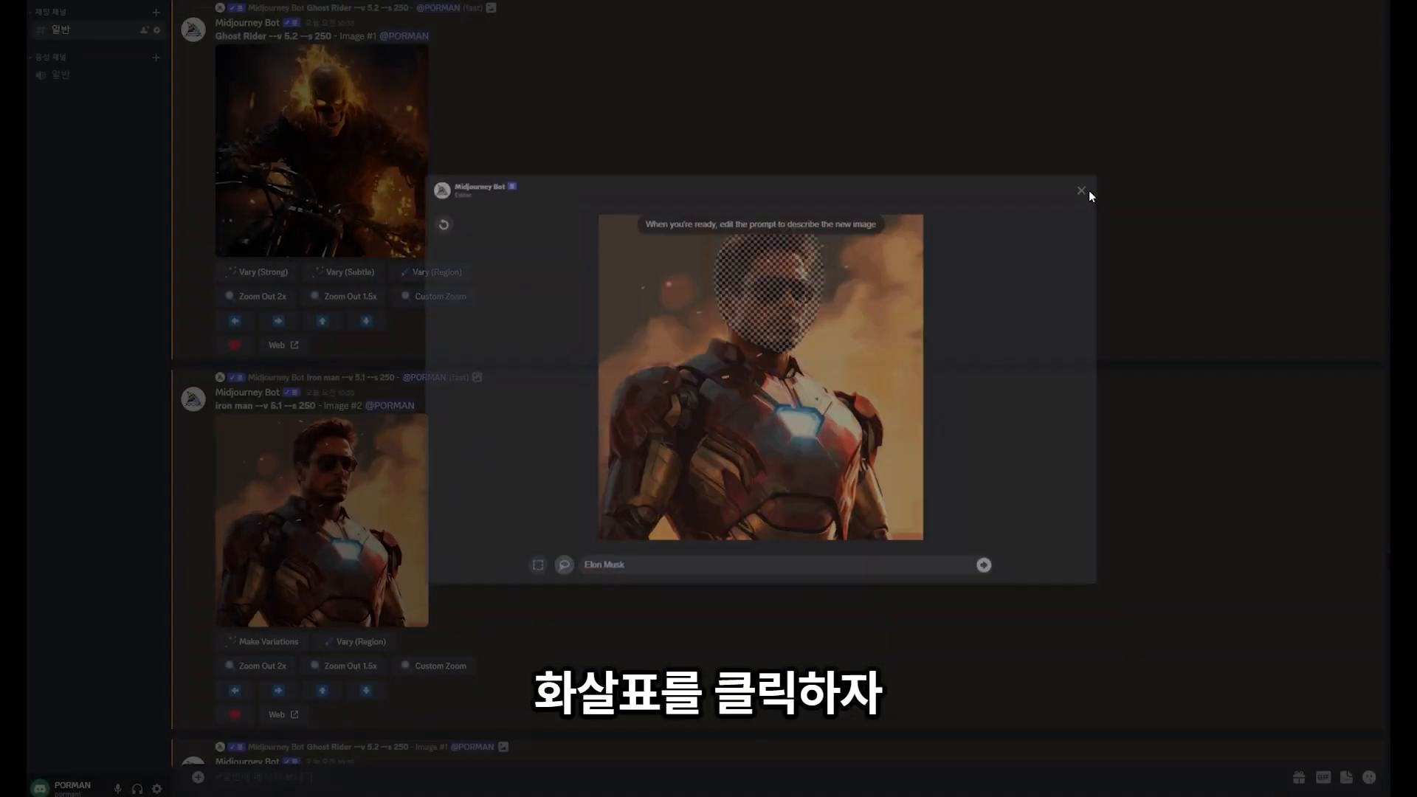
- Examine the four Iron Man region variations and the upscaled second image at full size
click(362, 226)
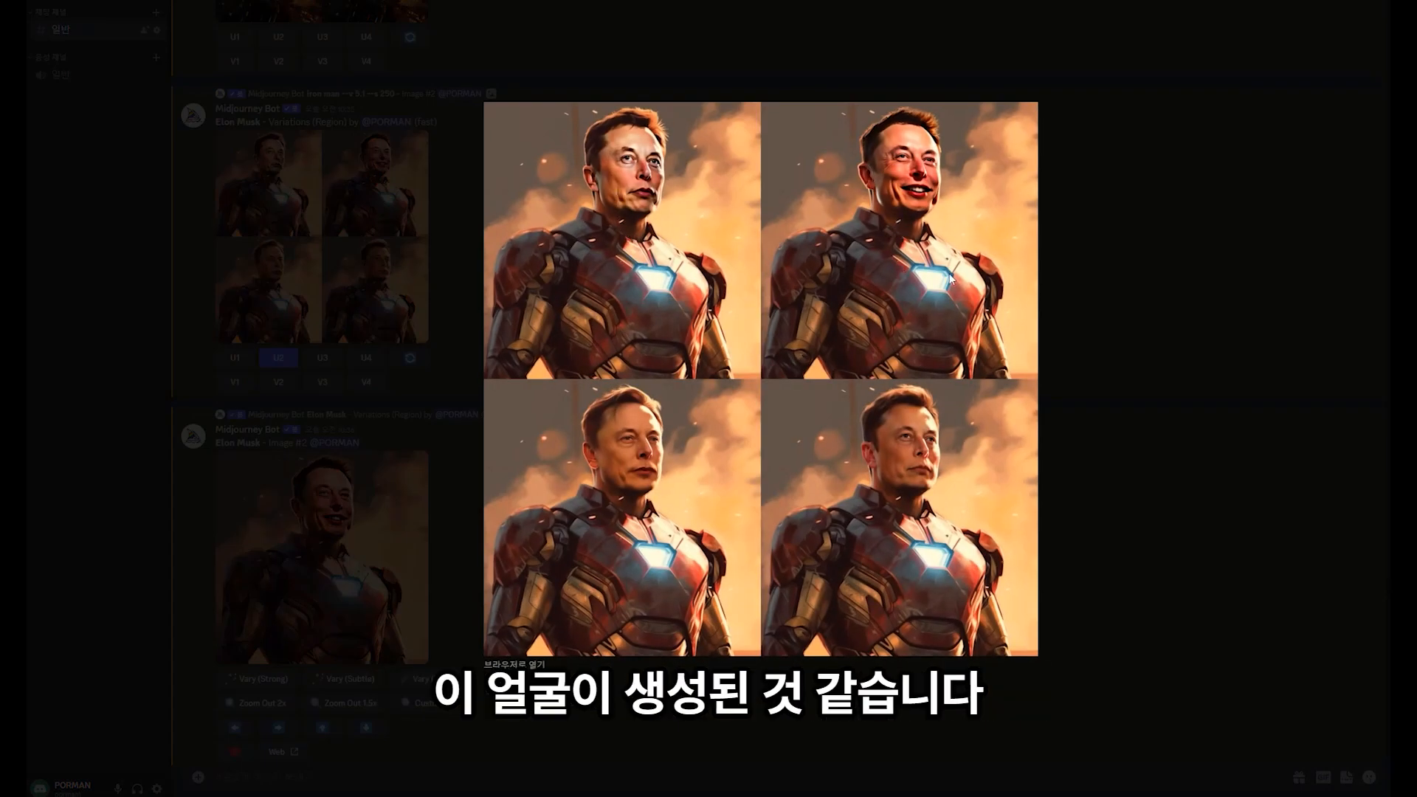
click(1151, 419)
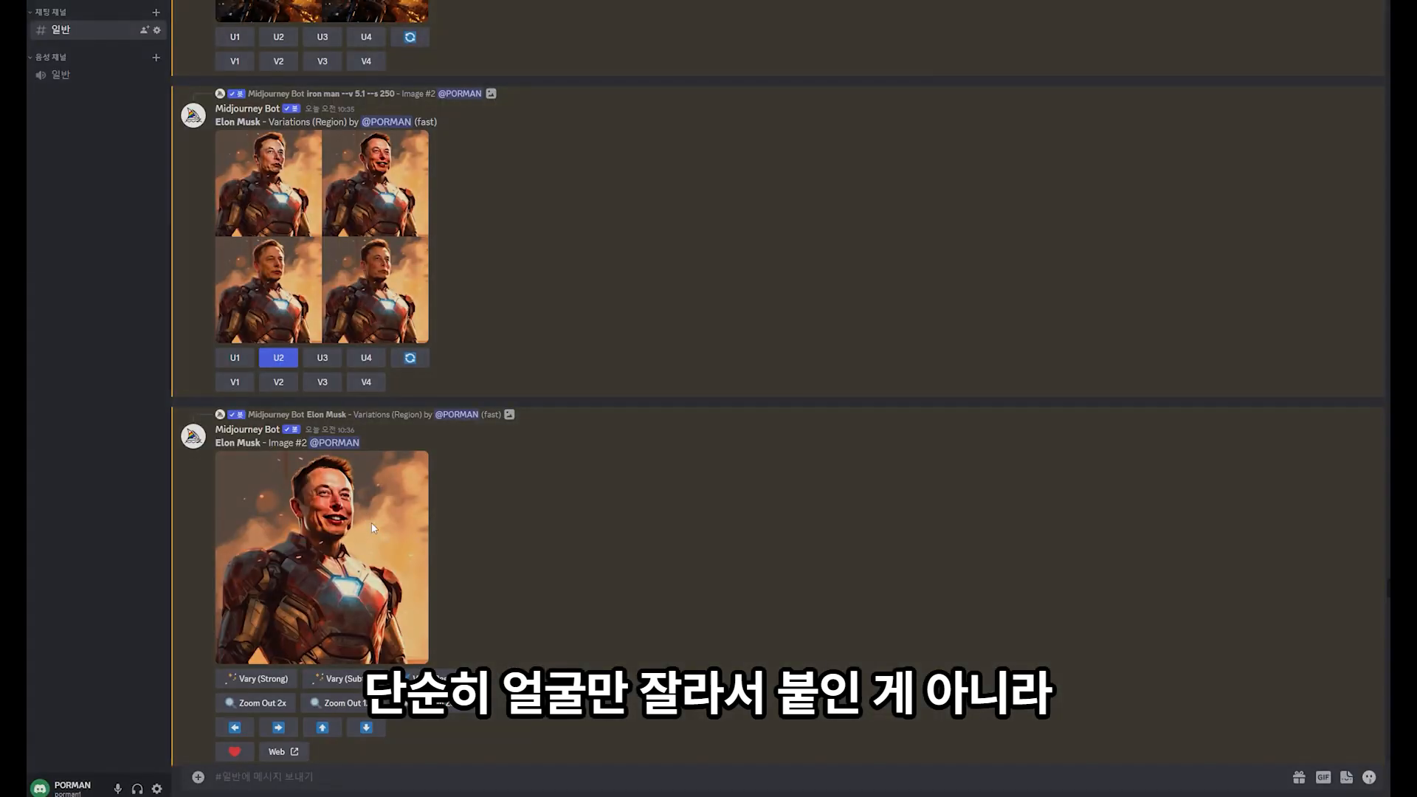
click(370, 523)
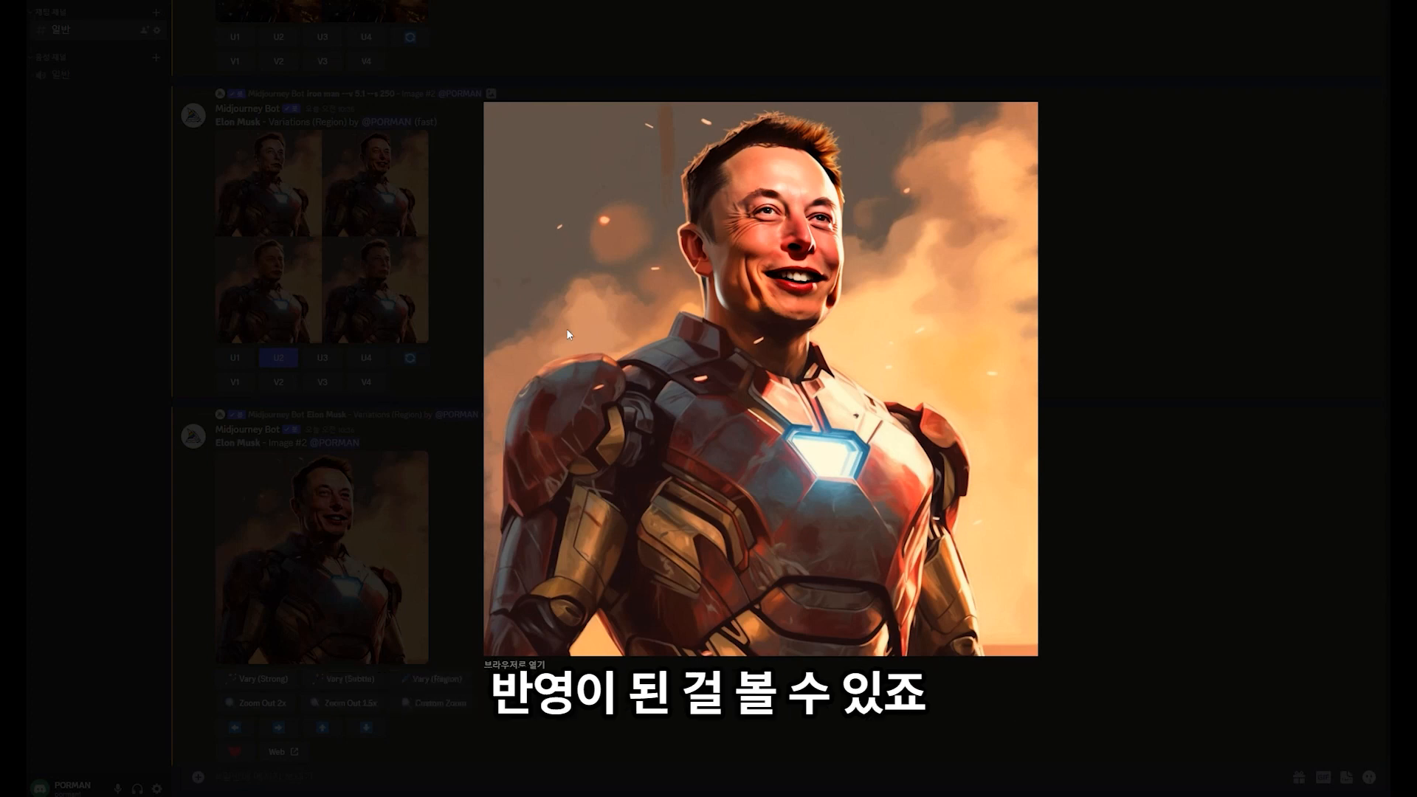
click(1159, 443)
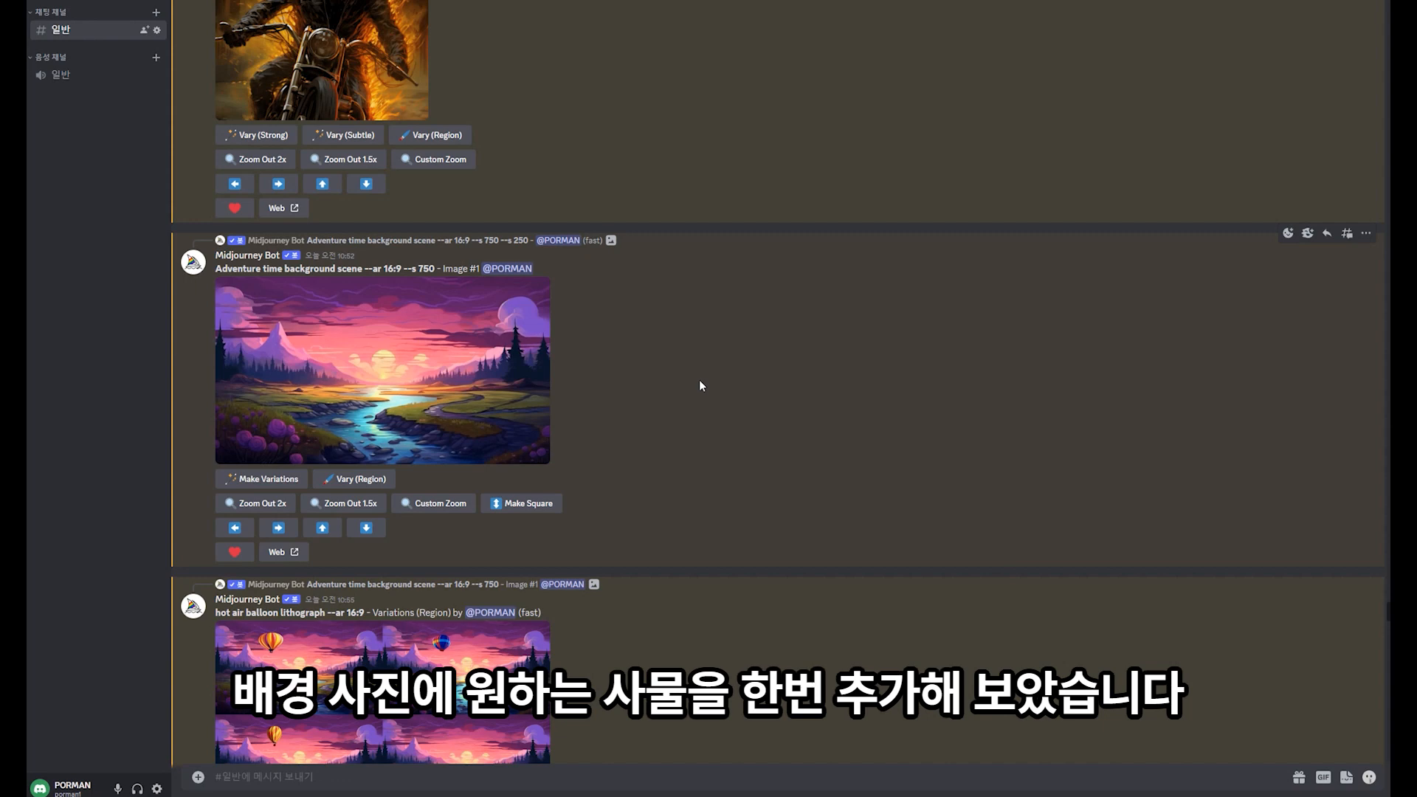
- Read the "Adventure time background scene" prompt and view its landscape image at full size
drag(232, 269, 348, 267)
click(348, 267)
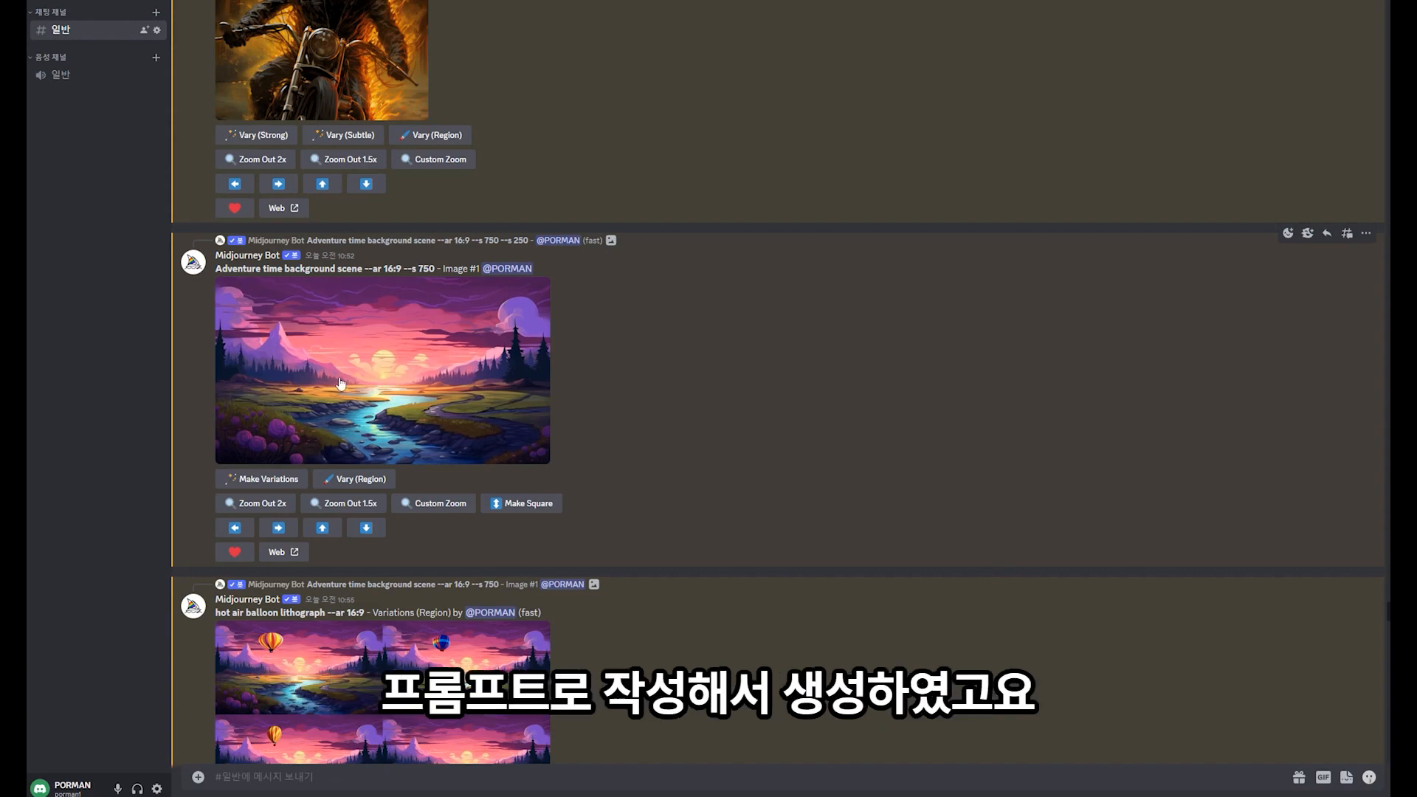
click(360, 415)
click(1157, 465)
- In the landscape's region editor, replace the old selection with a rectangle in the sky above the mountain for the prompt "hot air balloon lithograph"
click(354, 479)
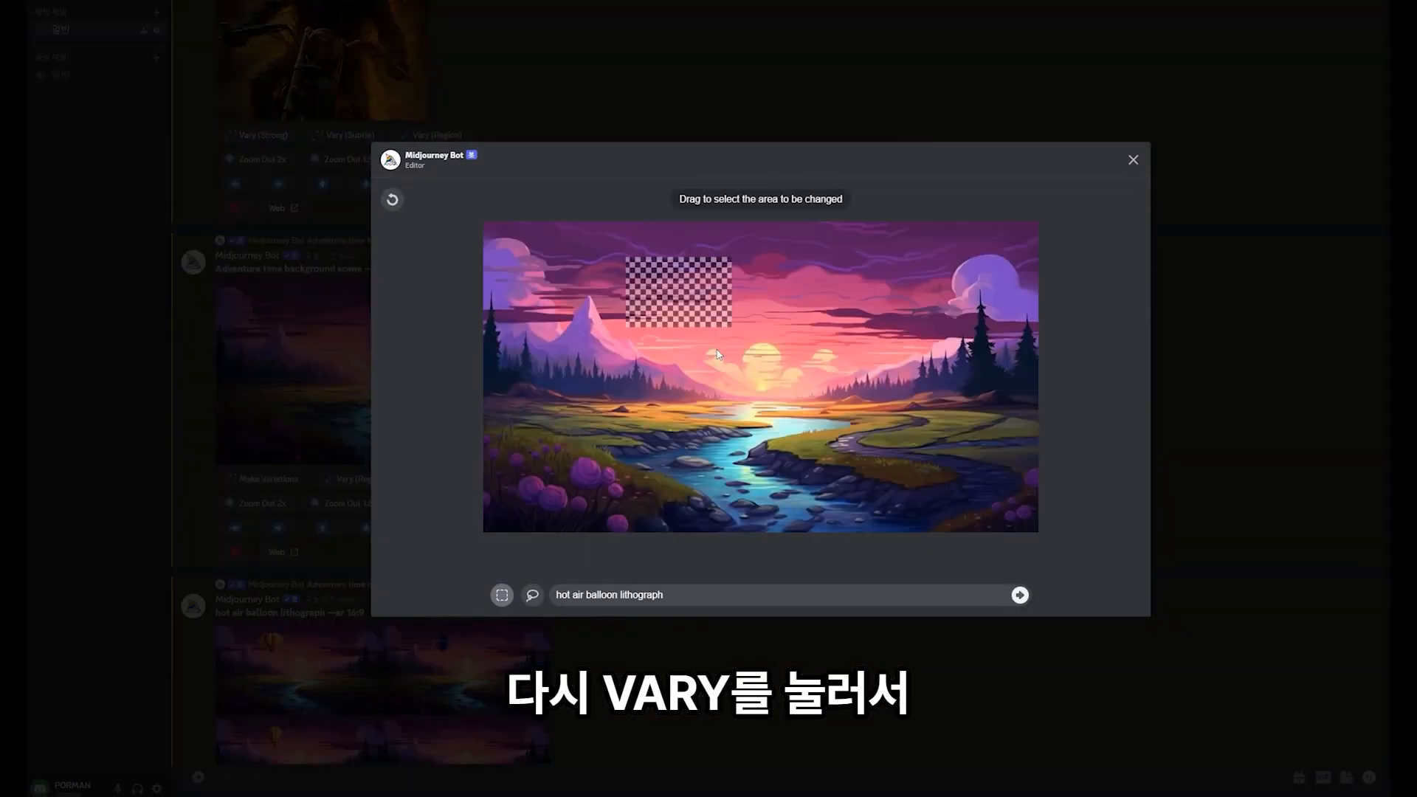
click(393, 200)
click(501, 596)
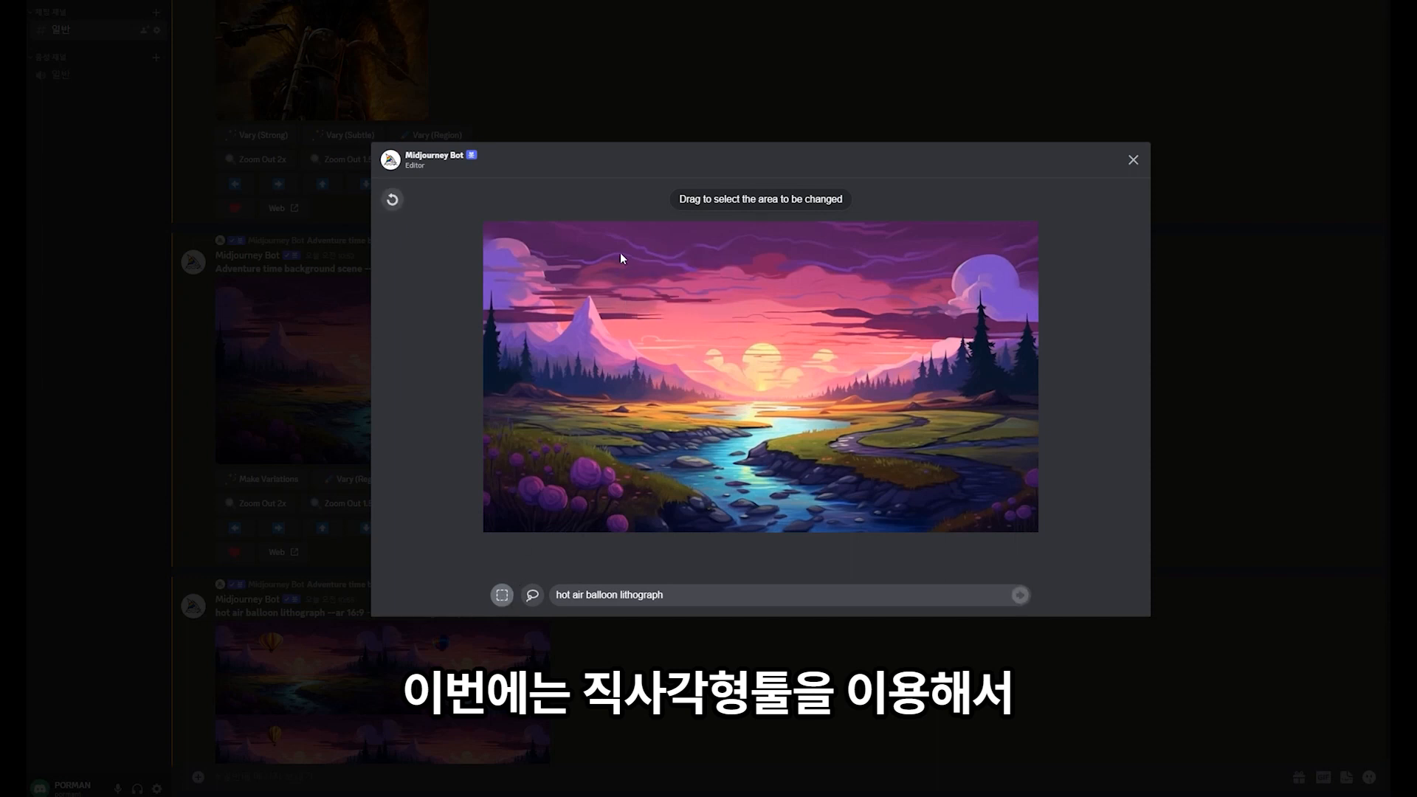
drag(615, 249, 723, 337)
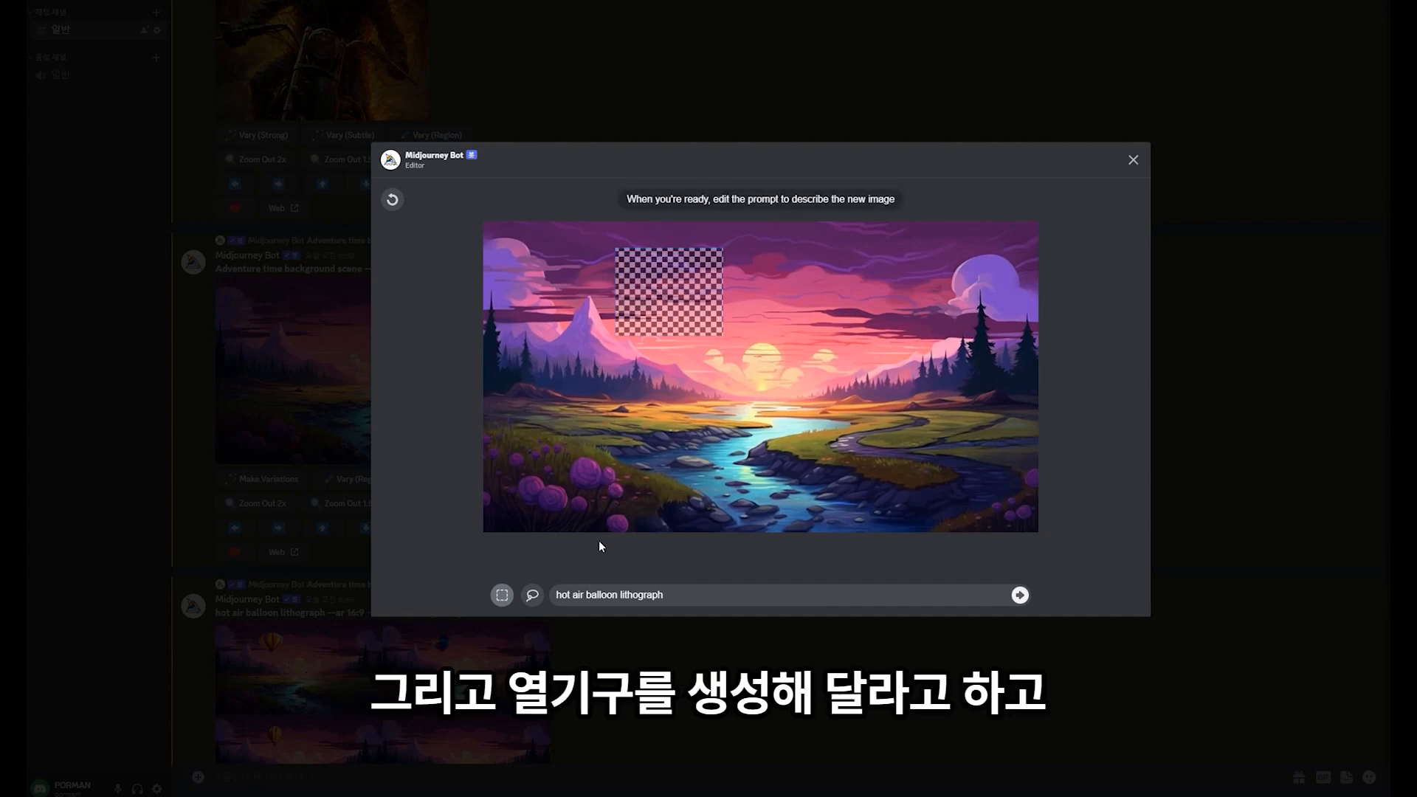
drag(559, 595, 669, 597)
click(678, 597)
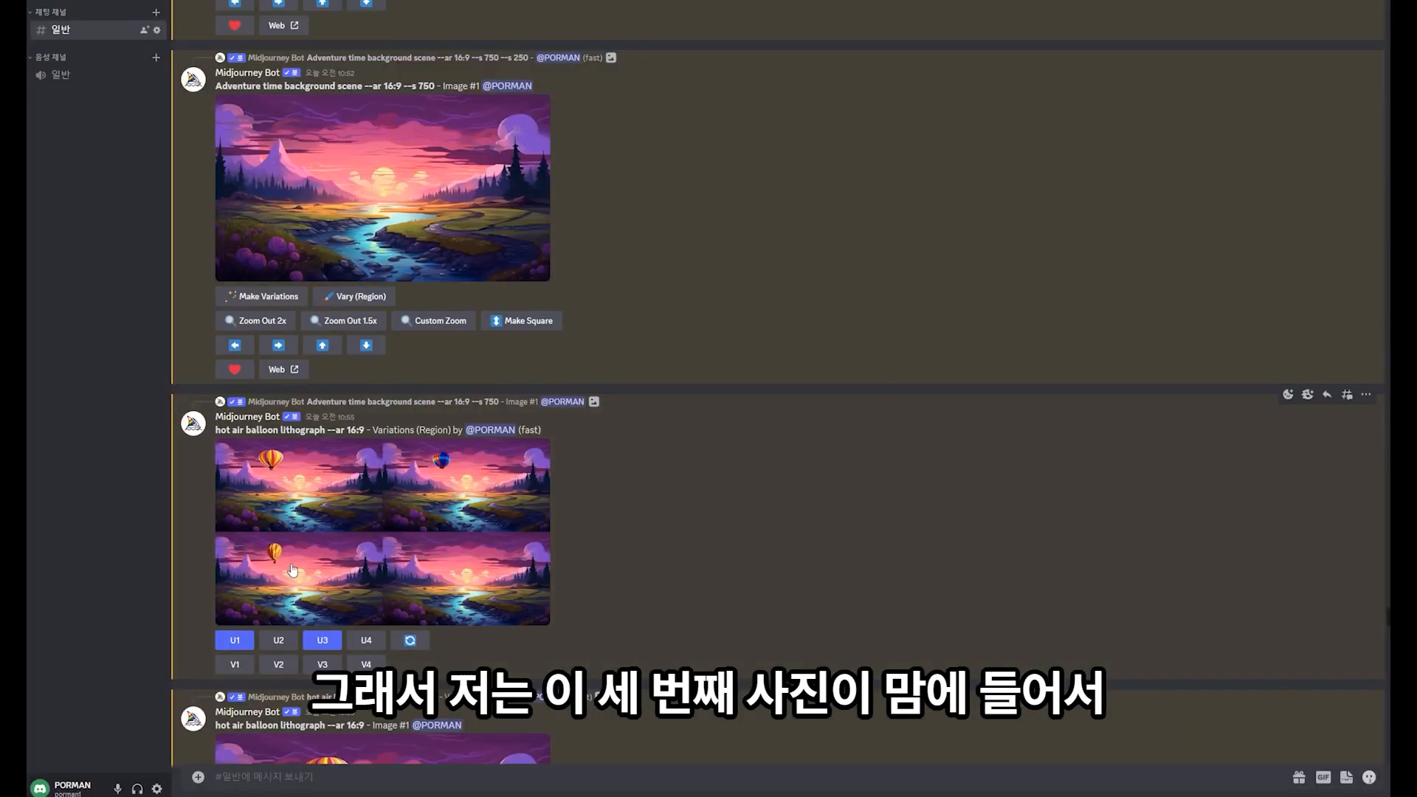
- Examine the hot air balloon variations and the upscaled third image at full size
click(293, 570)
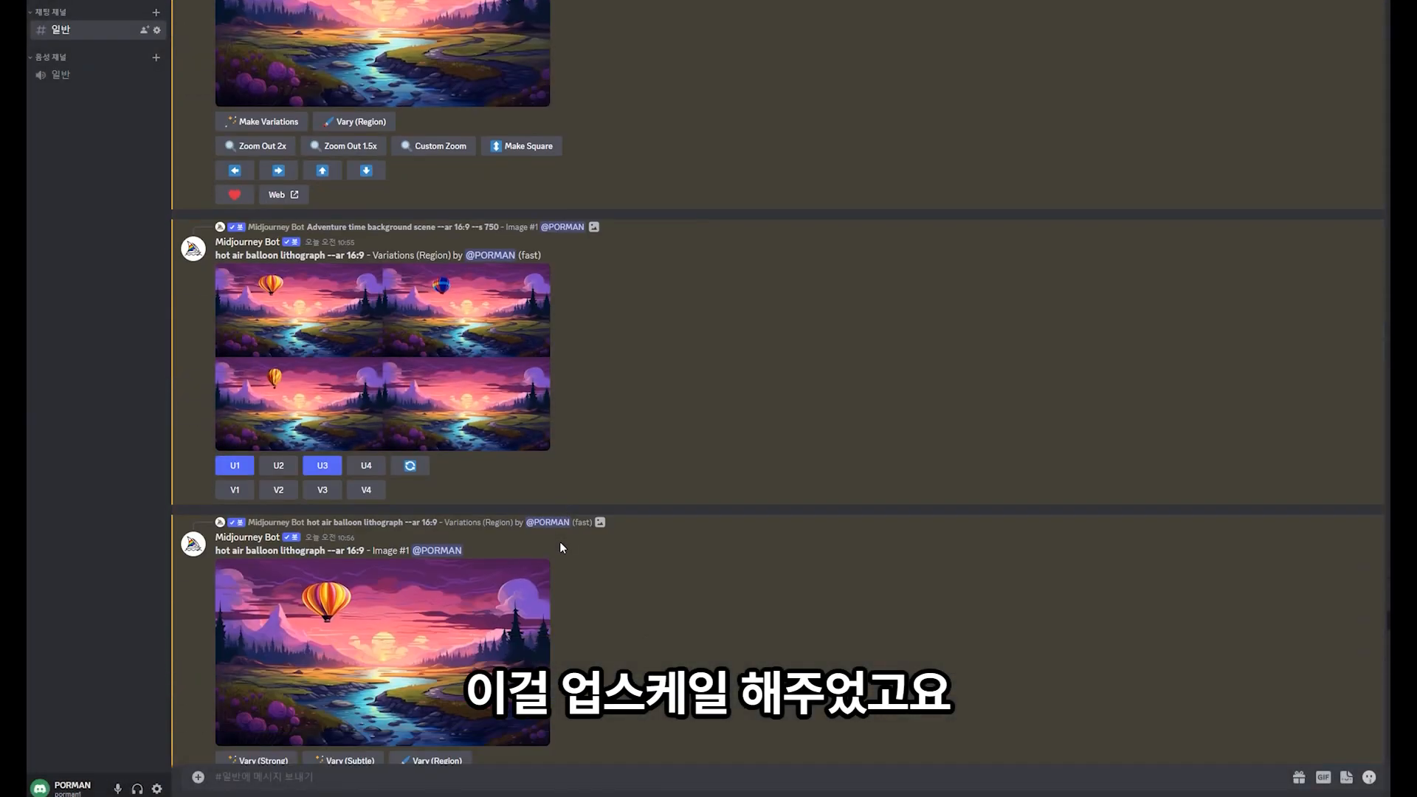
scroll(559, 542, down, 3)
scroll(408, 481, down, 5)
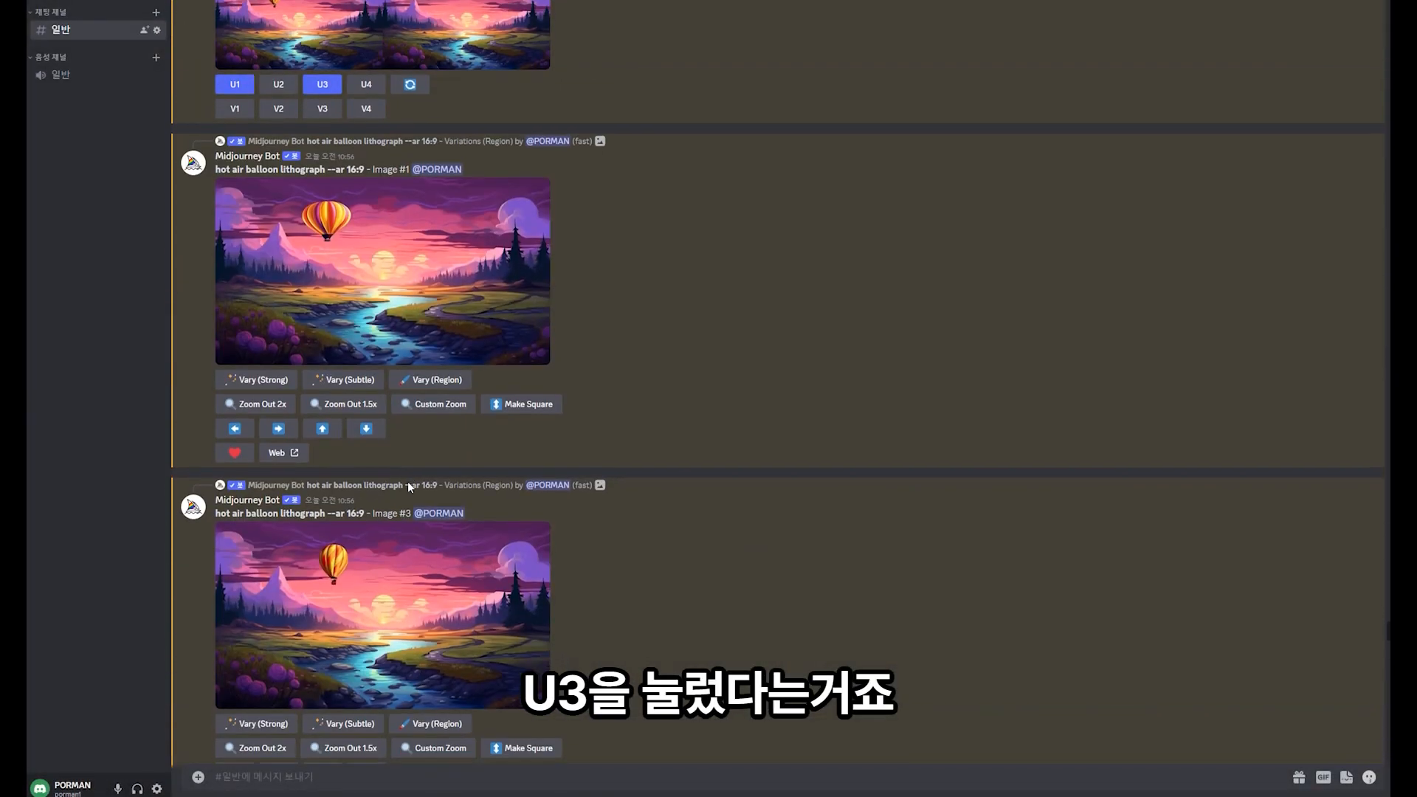
click(407, 481)
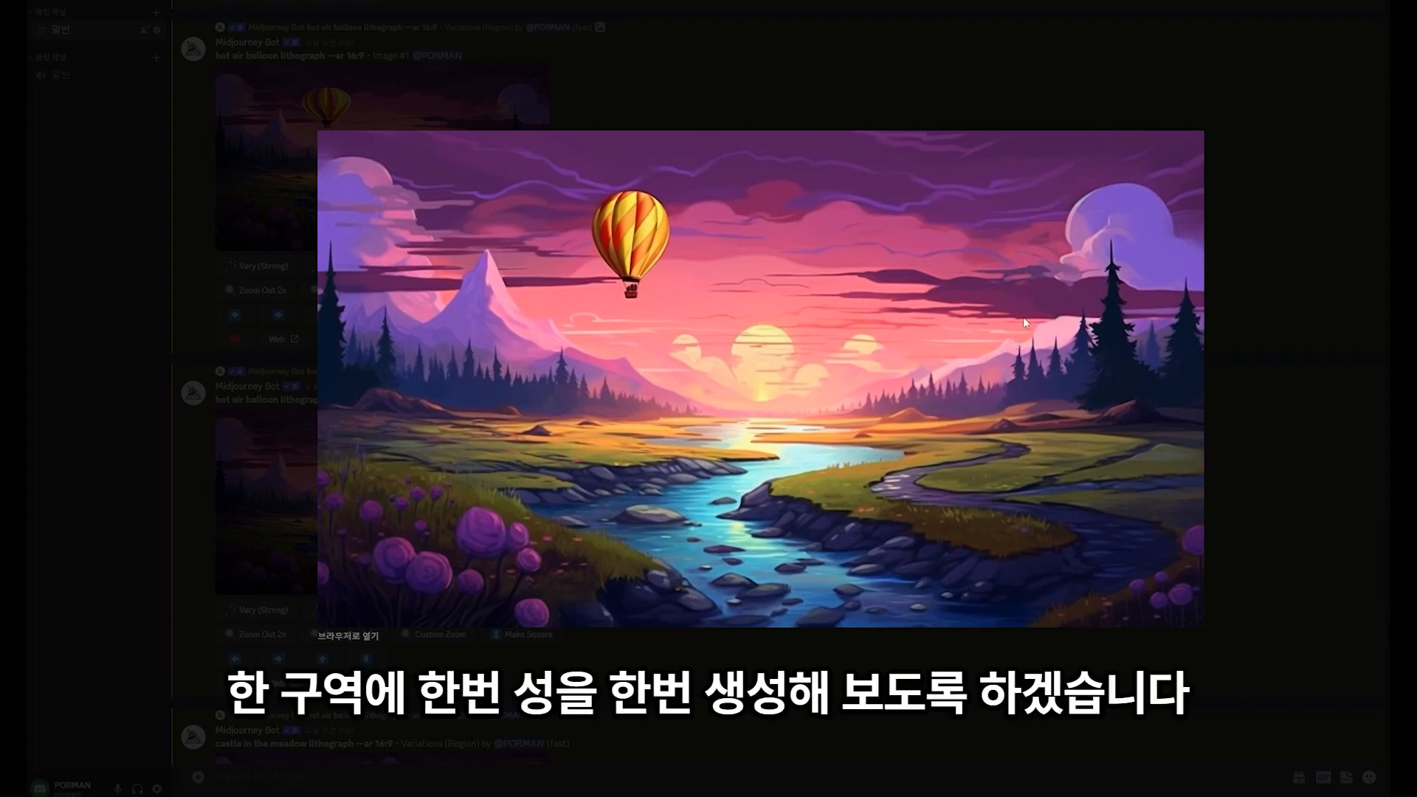
click(1278, 456)
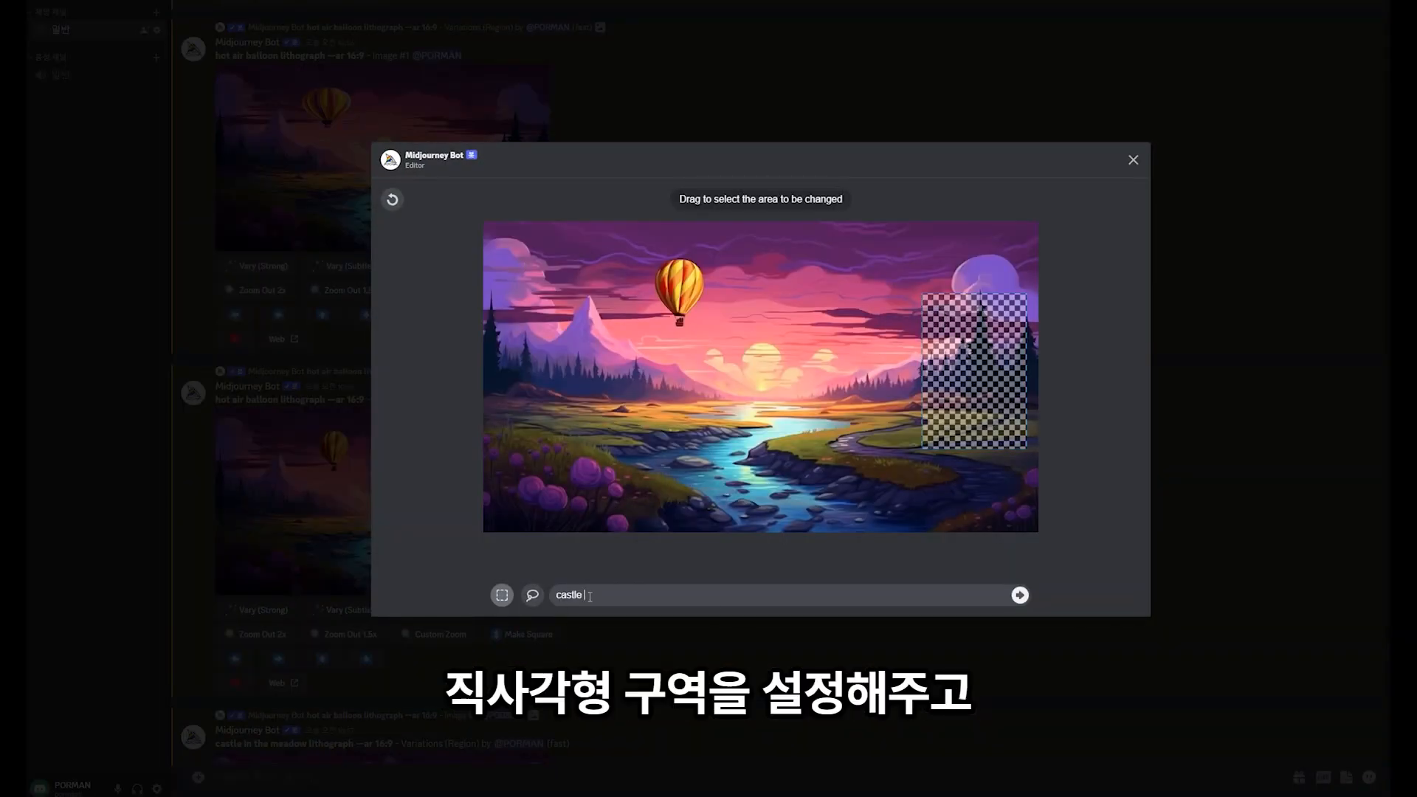
- Use the prompt "castle" for the rectangular region over the trees beneath the moon in the balloon image
drag(589, 596, 534, 601)
click(636, 595)
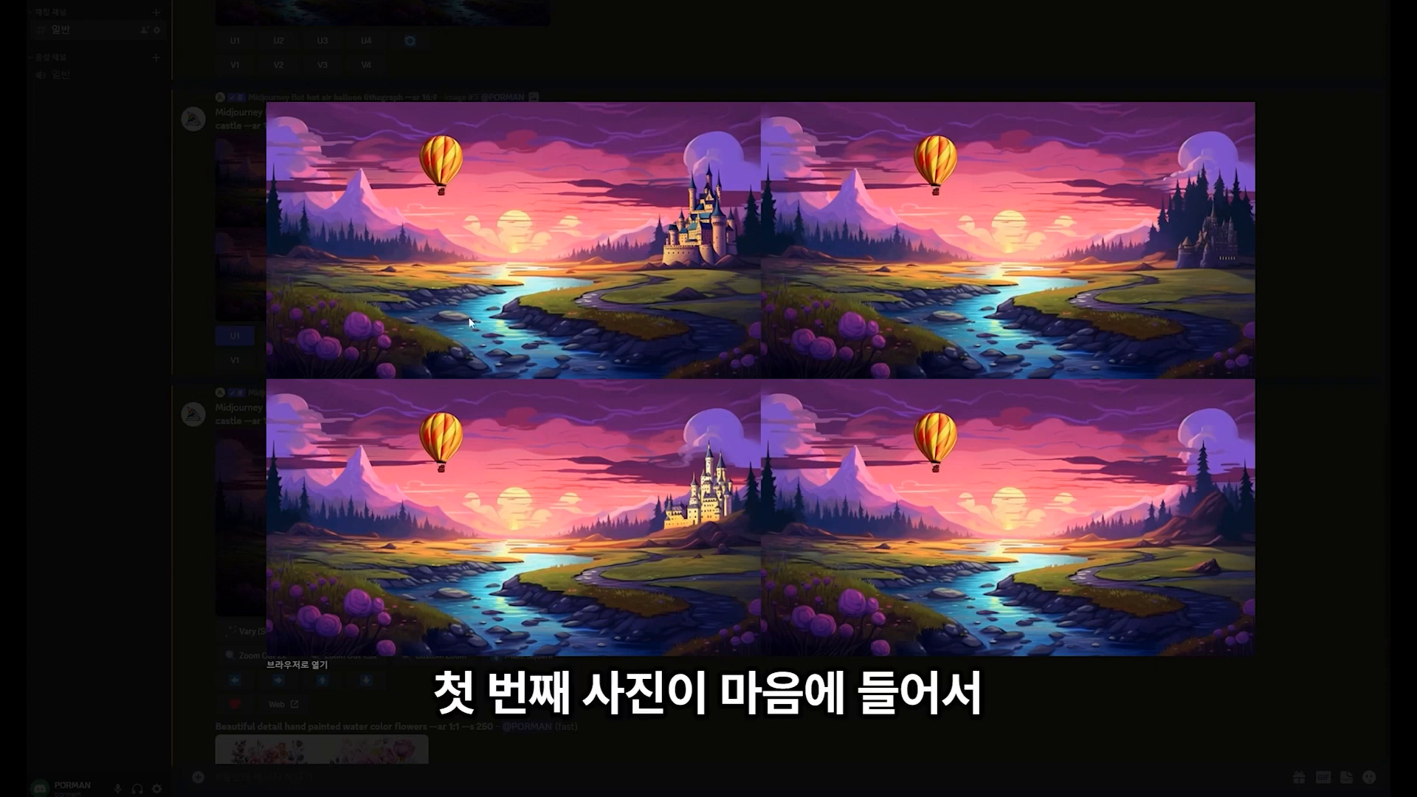
- Close the castle variation grid and inspect the upscaled first castle image at full size
click(1306, 404)
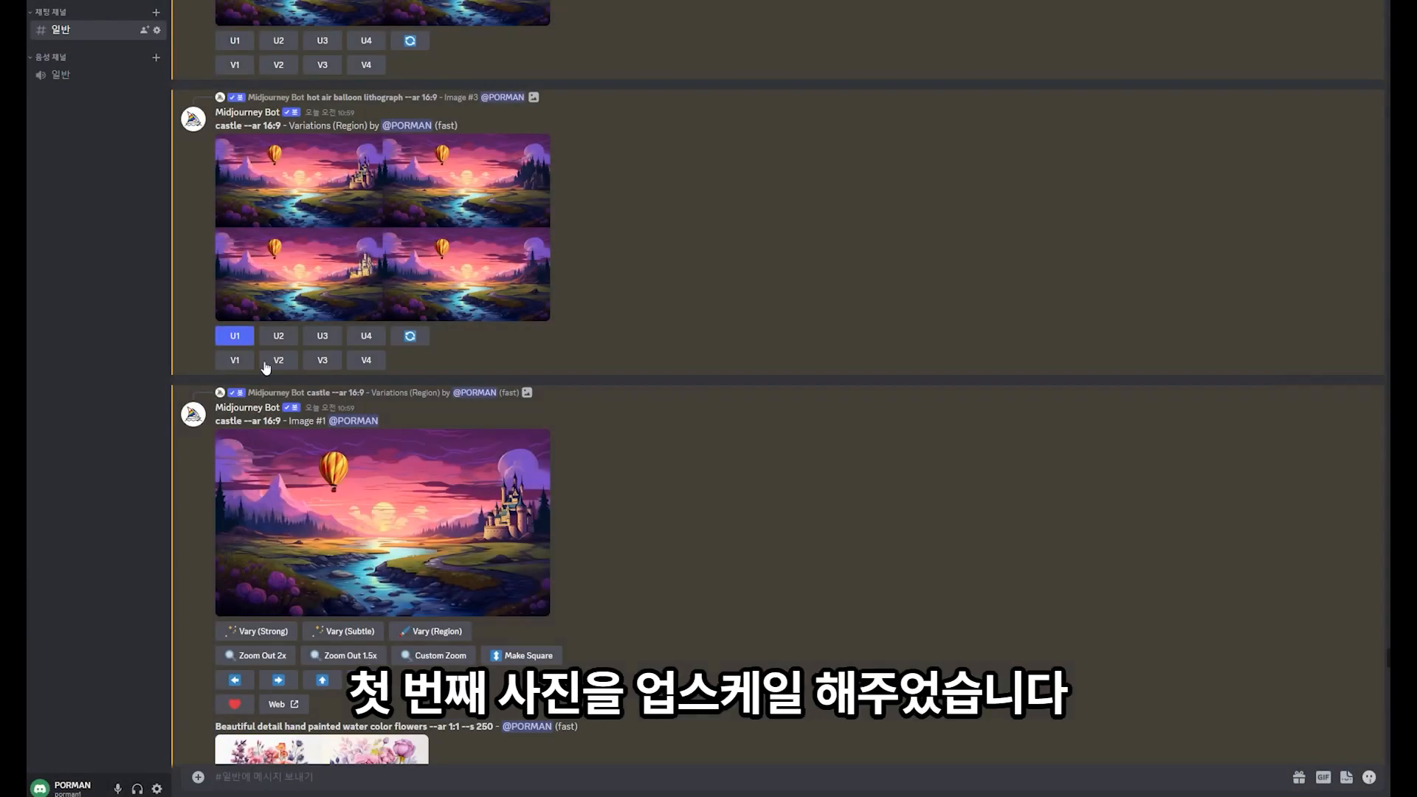
click(384, 479)
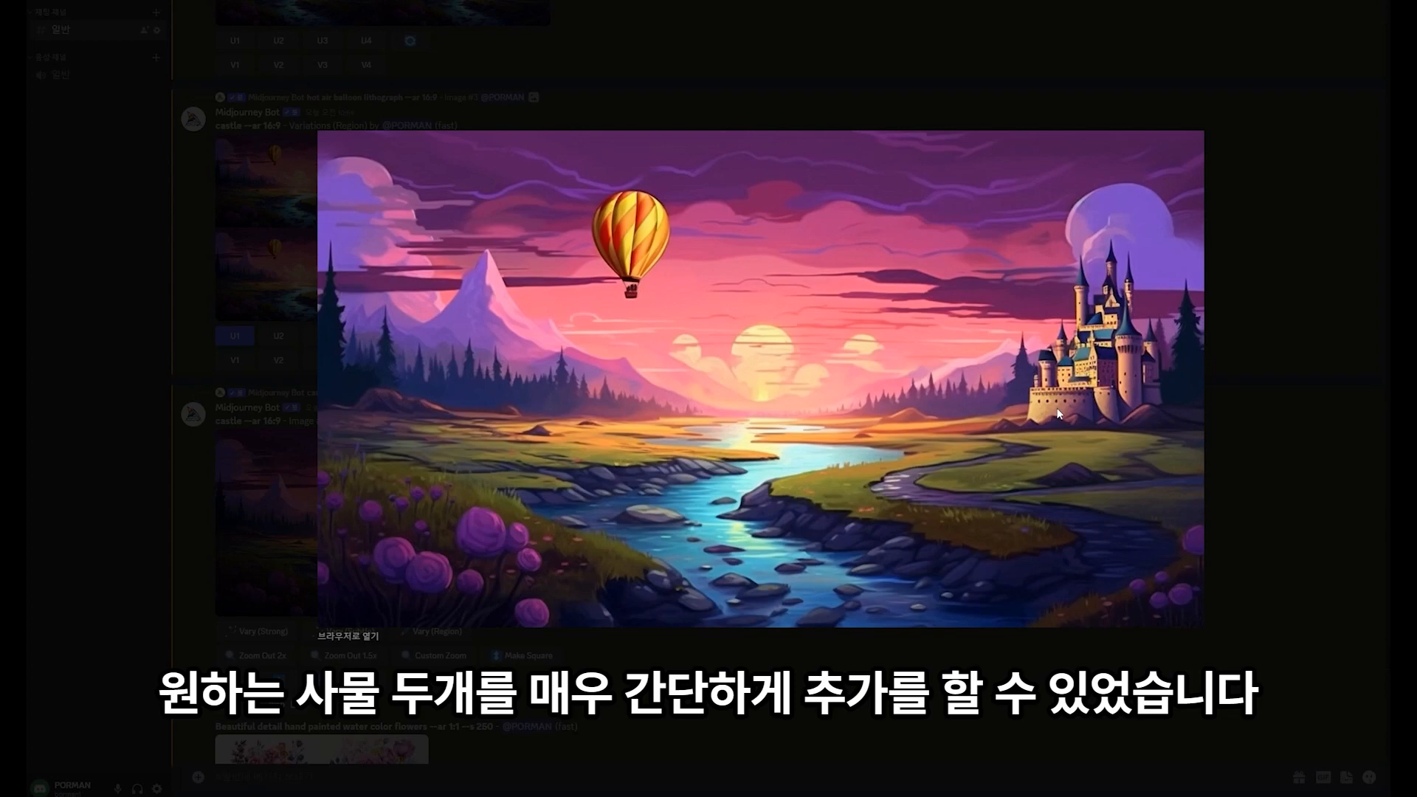
scroll(561, 434, up, 1)
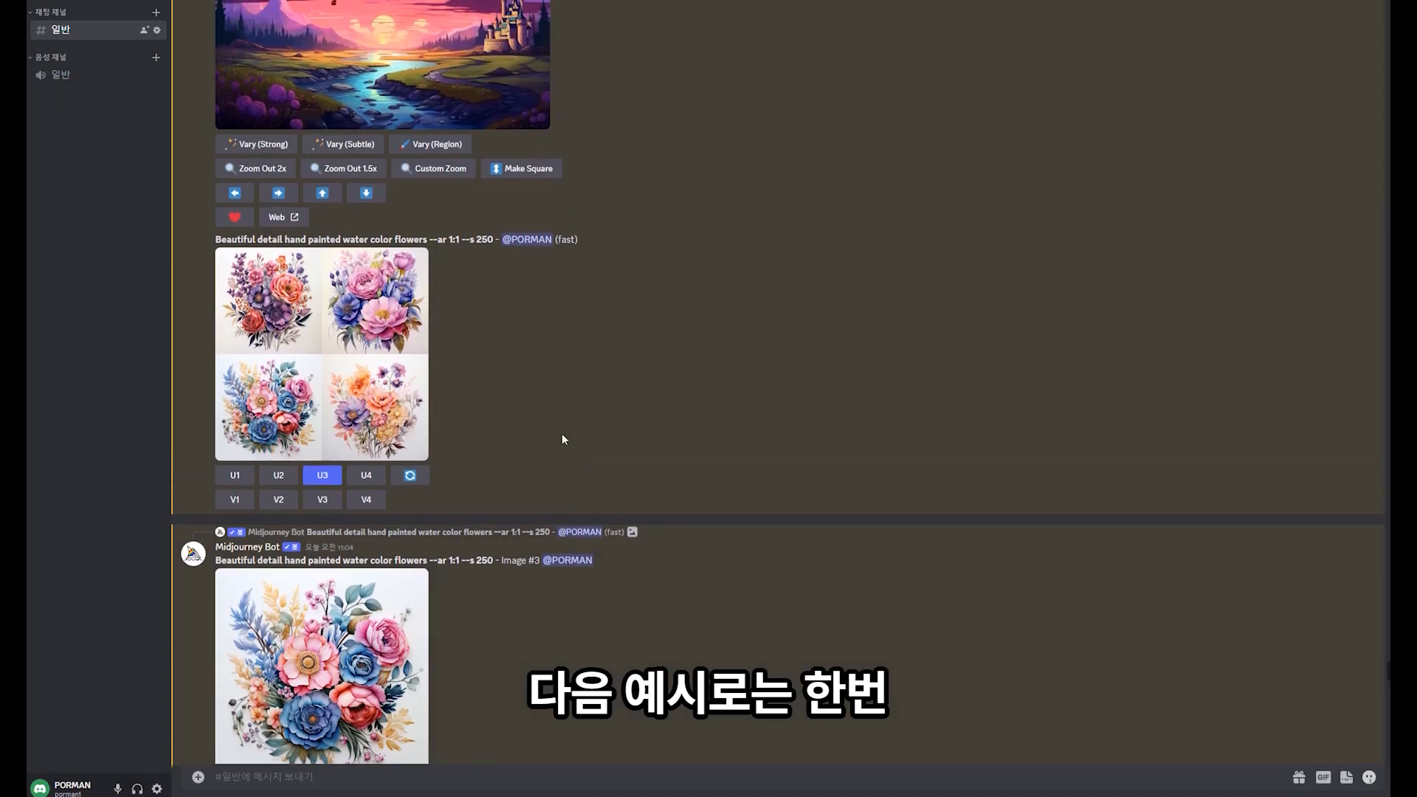
- Review the watercolor flower generations and view the upscaled third image at full size
scroll(508, 419, down, 1)
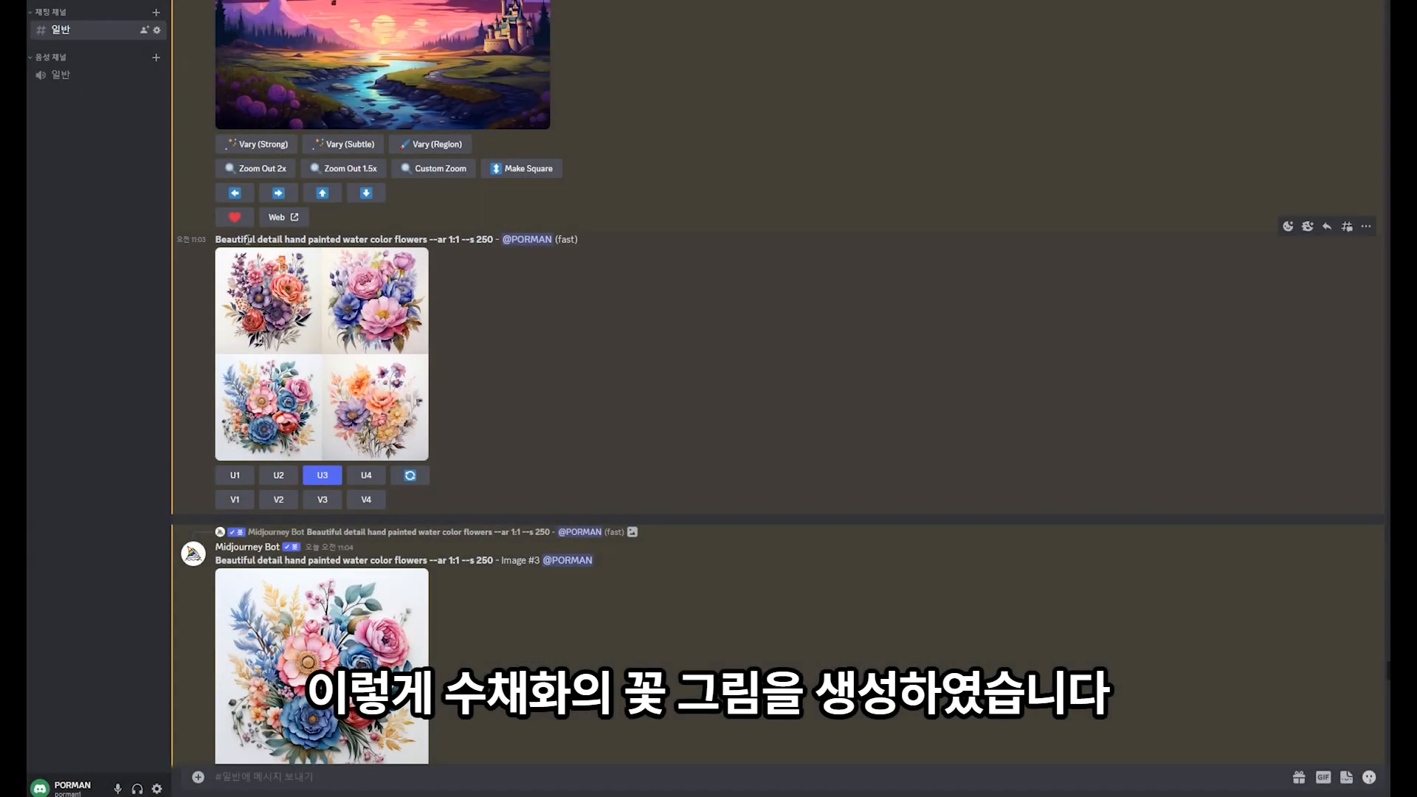
scroll(591, 427, down, 3)
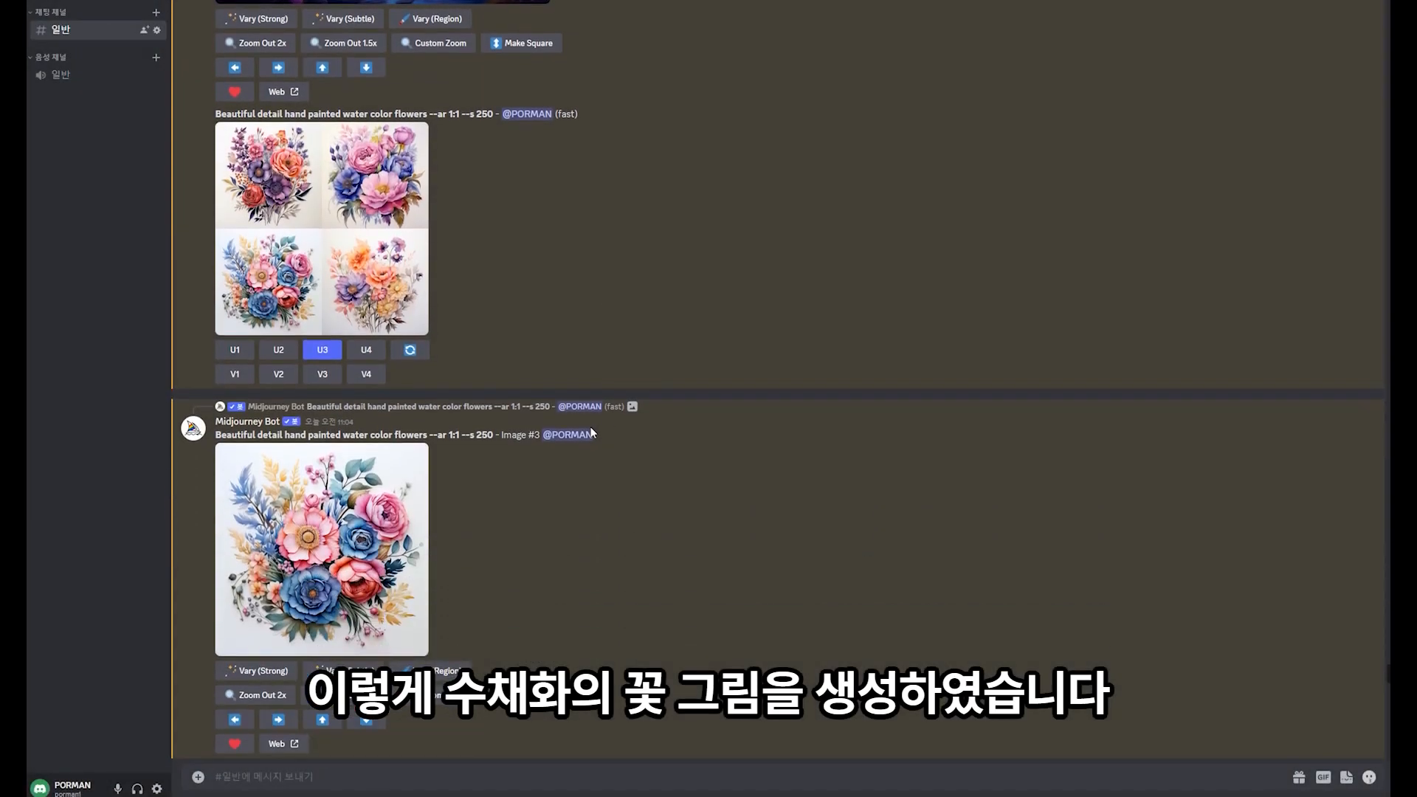
click(369, 470)
click(1117, 520)
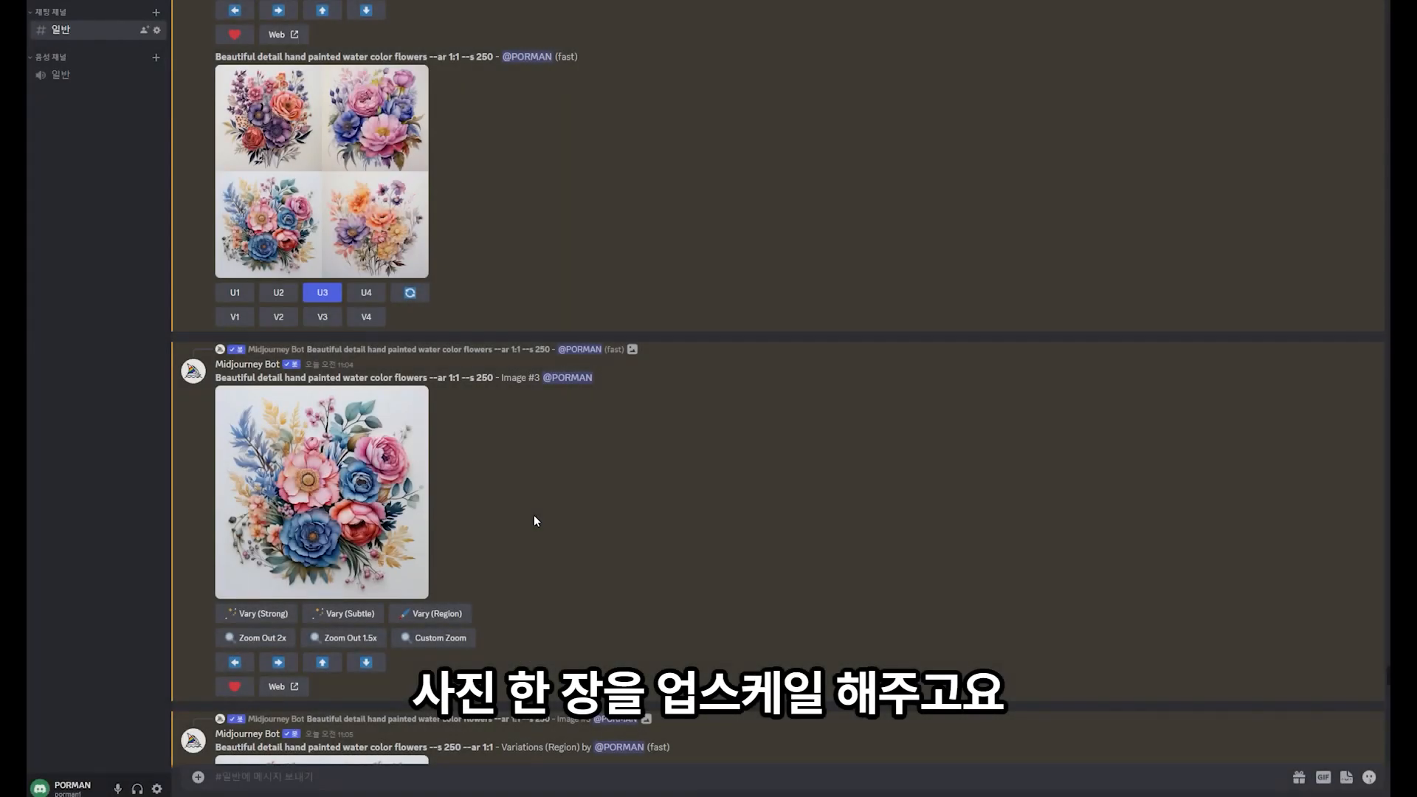
- Open the region editor for the upscaled flower image, lasso the large lower blue flower with the prompt left empty, and close the editor
scroll(480, 516, down, 2)
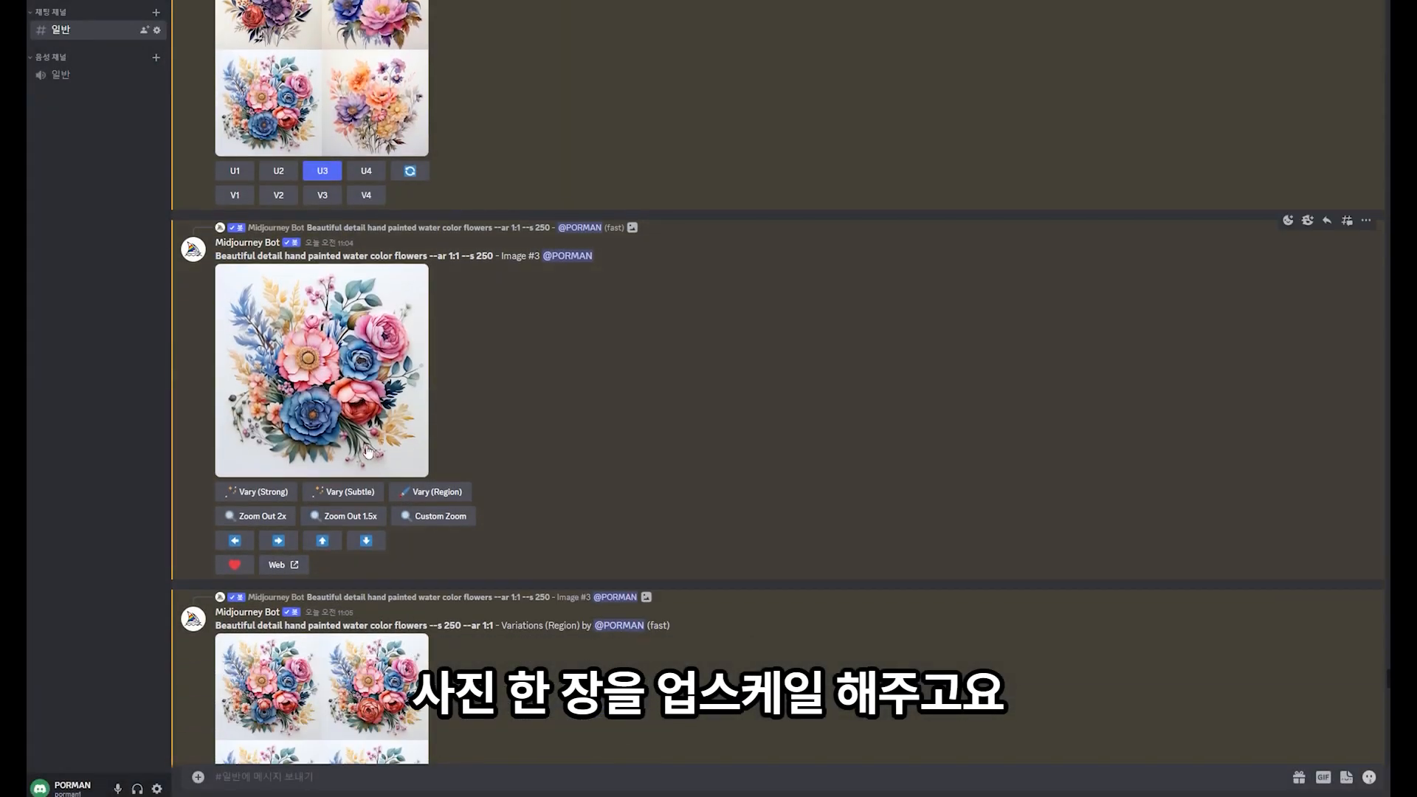
click(426, 493)
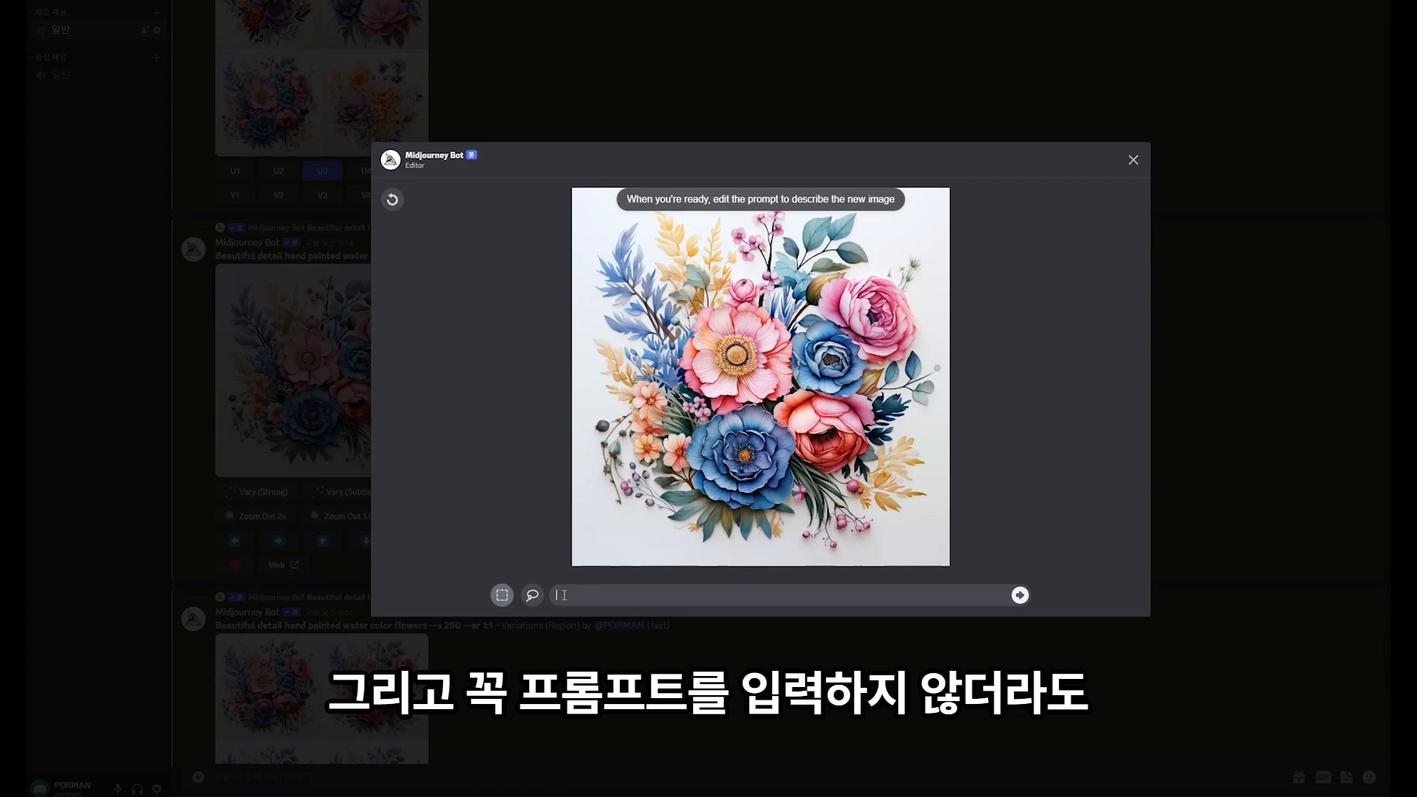
click(532, 595)
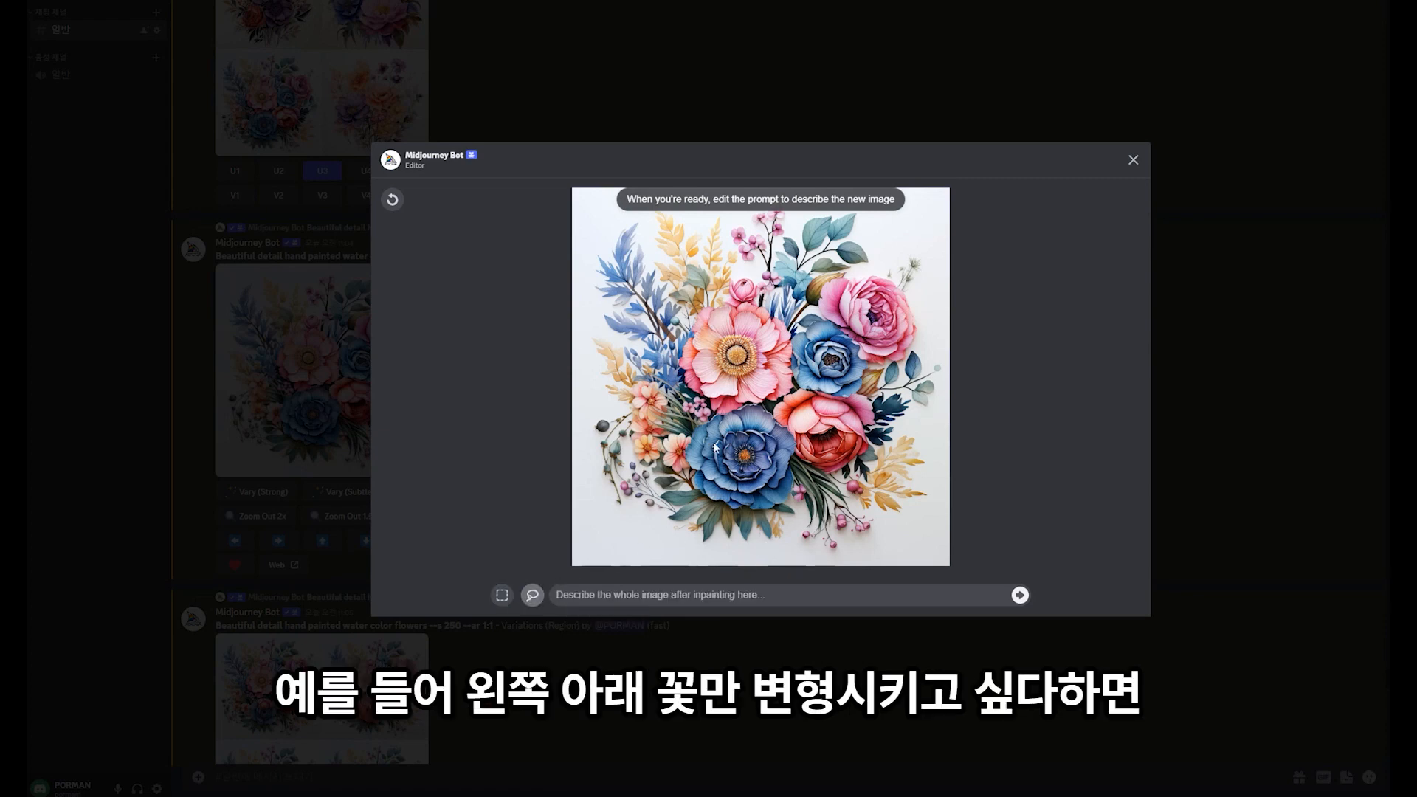
mouse_move(782, 508)
mouse_down()
mouse_move(712, 510)
mouse_move(699, 425)
mouse_move(763, 418)
mouse_move(783, 506)
mouse_up()
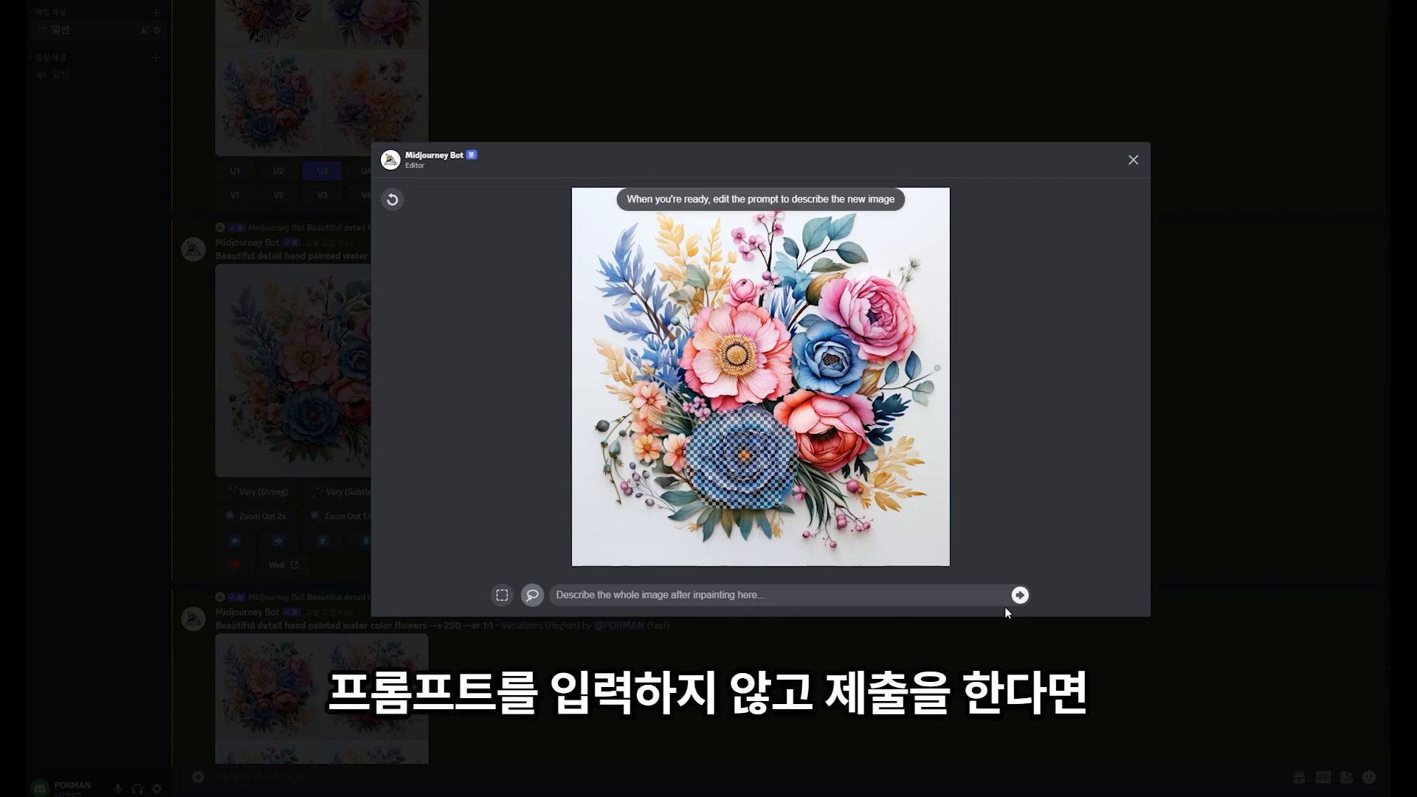
click(1133, 160)
- Compare the four flower region variations with the original bouquet image at full size
scroll(445, 520, down, 3)
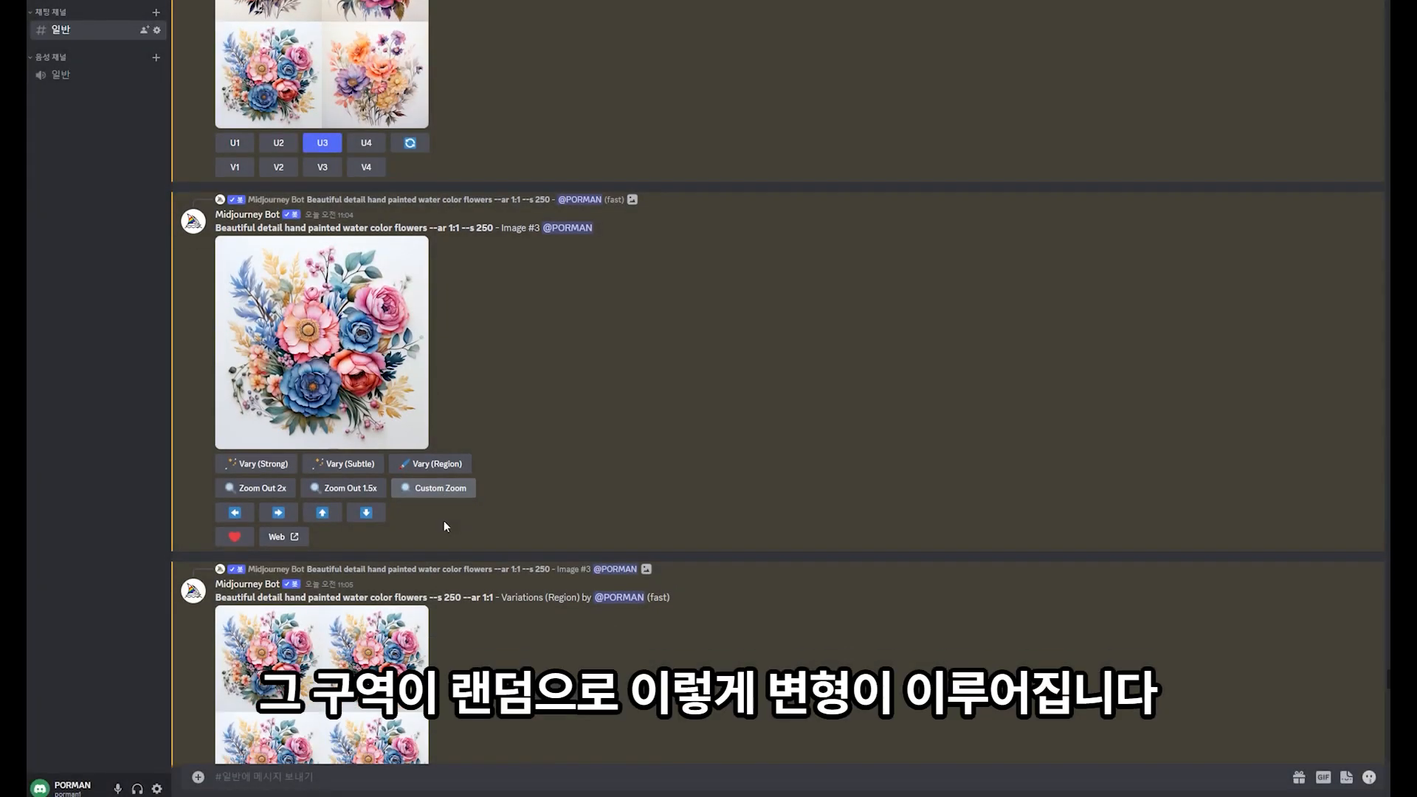
click(353, 541)
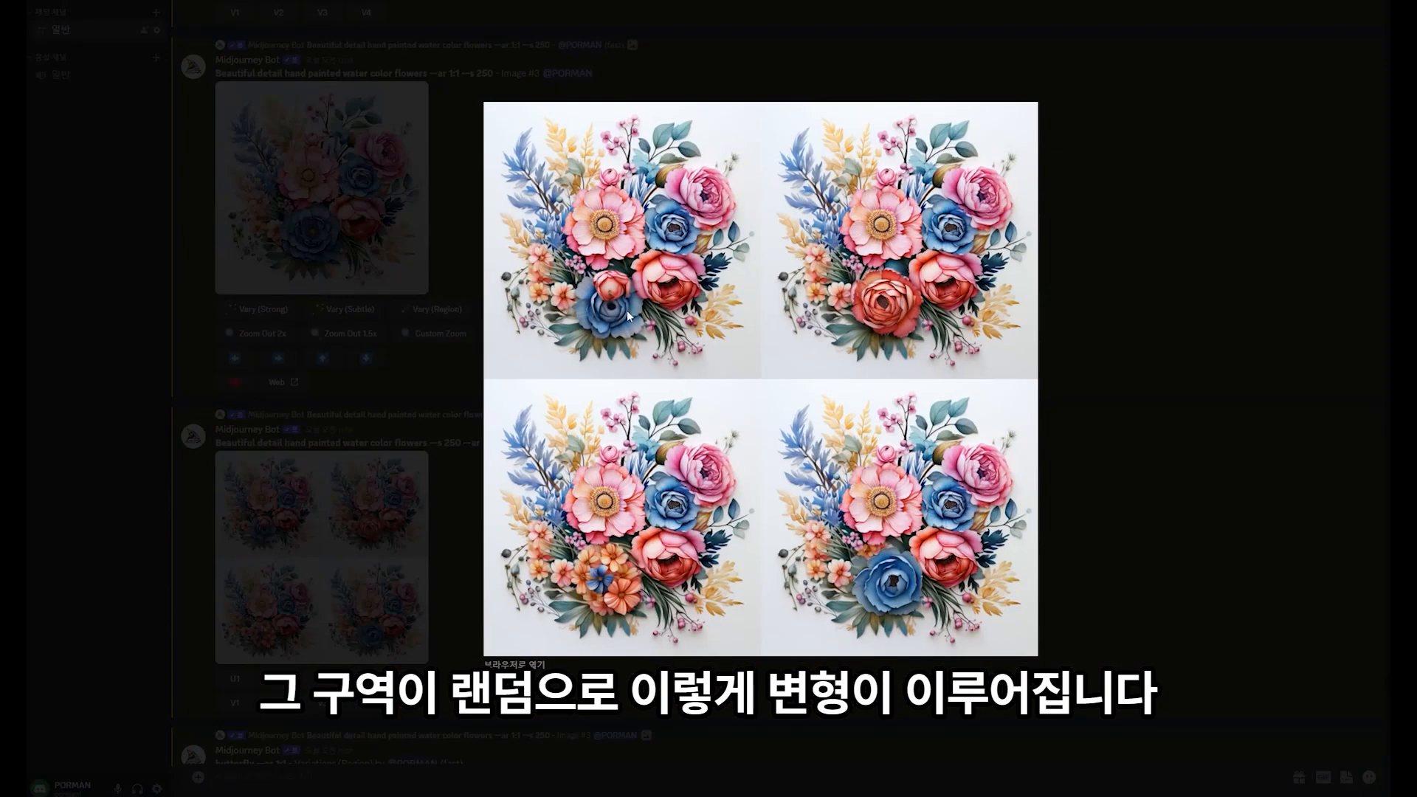
click(417, 236)
click(416, 236)
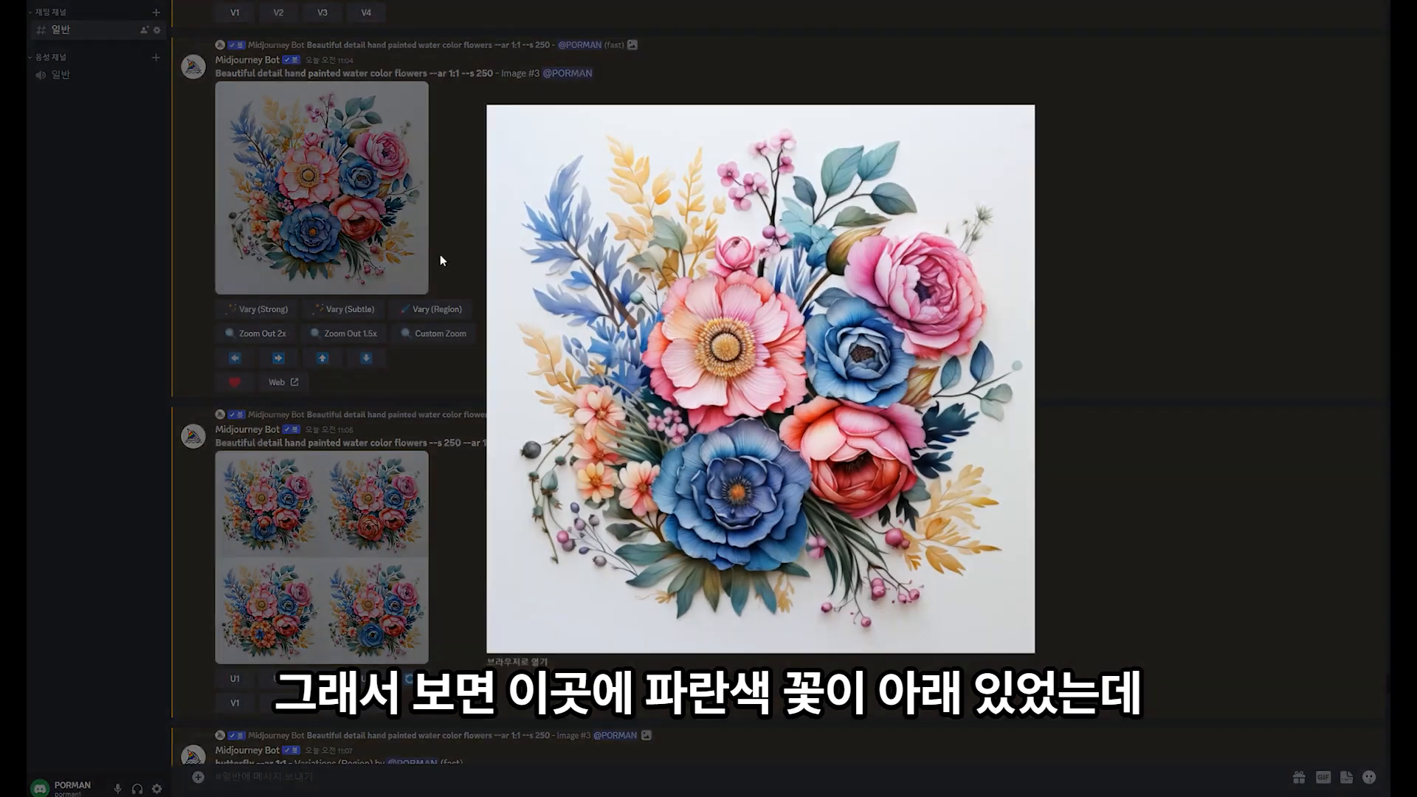
click(1042, 459)
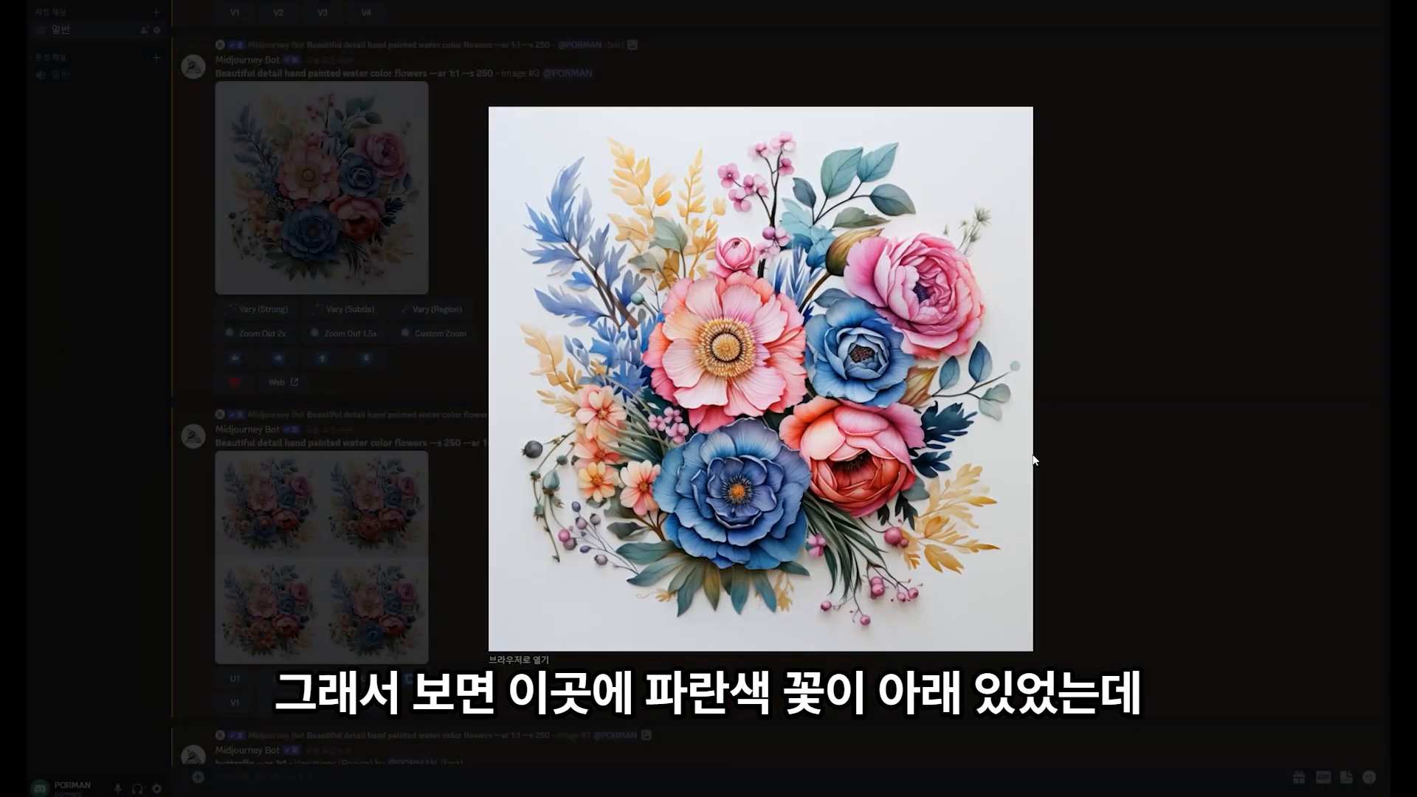
- View the four flower region variations at full size and close the preview
click(352, 533)
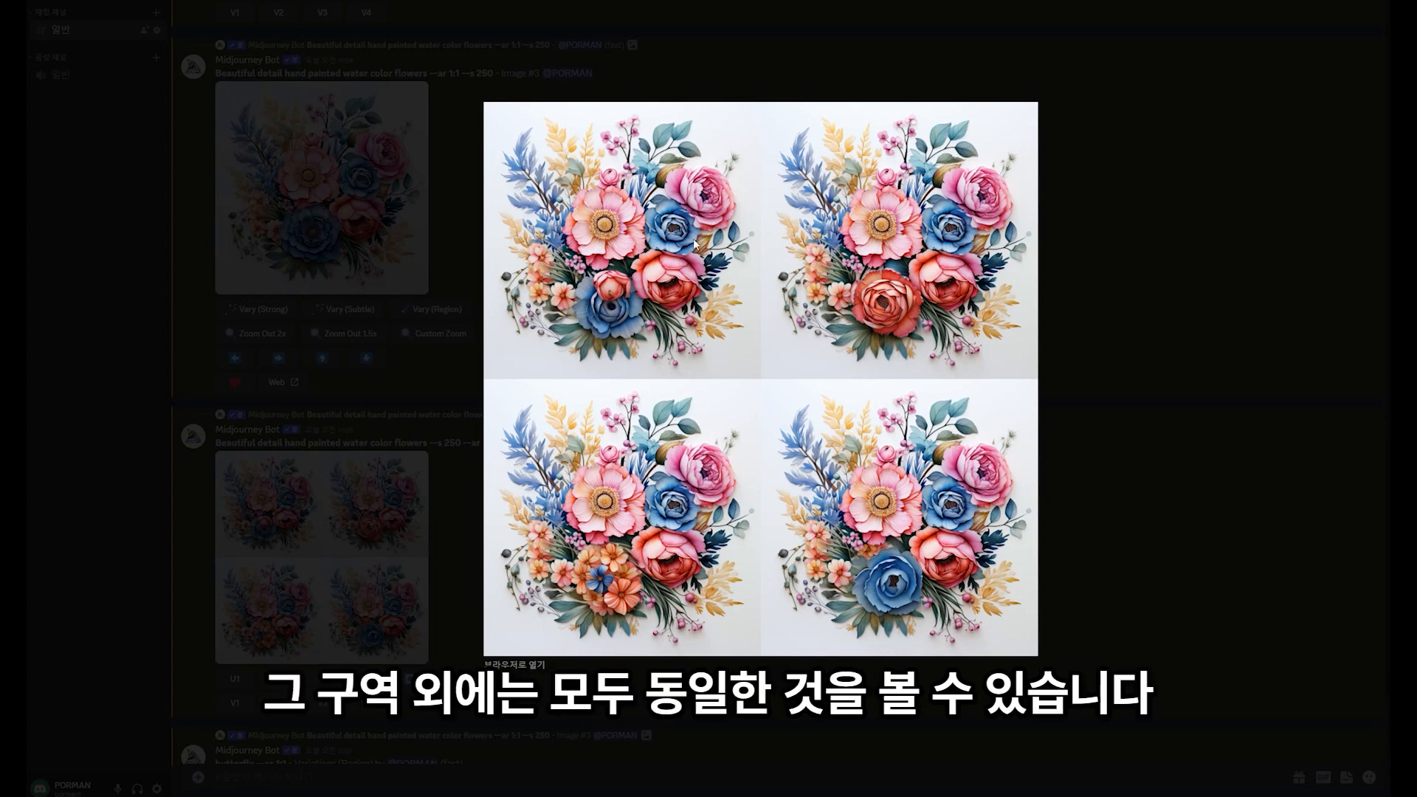
click(1129, 467)
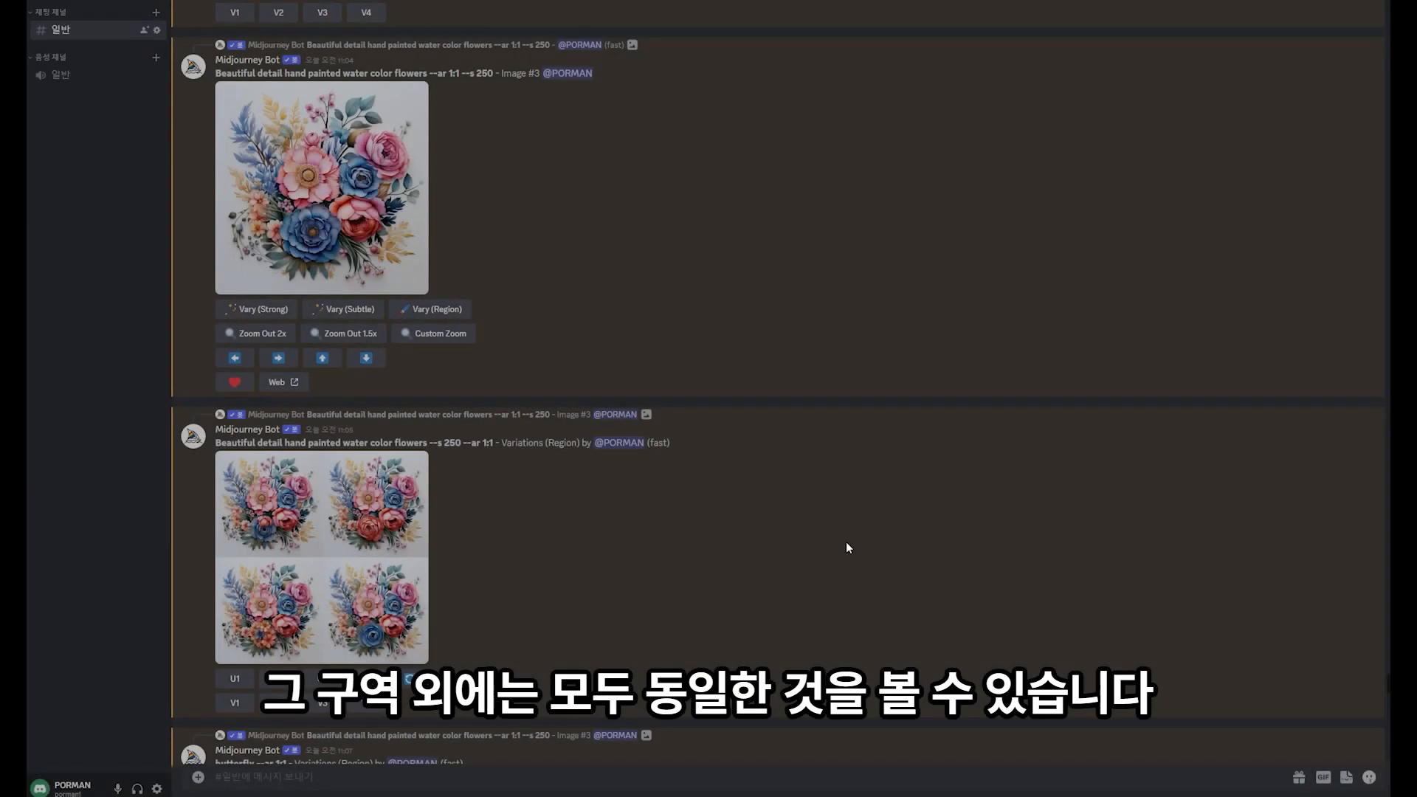
- In the bouquet image's region editor, undo the rectangular selection over the lower-right foliage and highlight the prompt "flying butterflies"
scroll(380, 504, down, 5)
scroll(380, 503, up, 10)
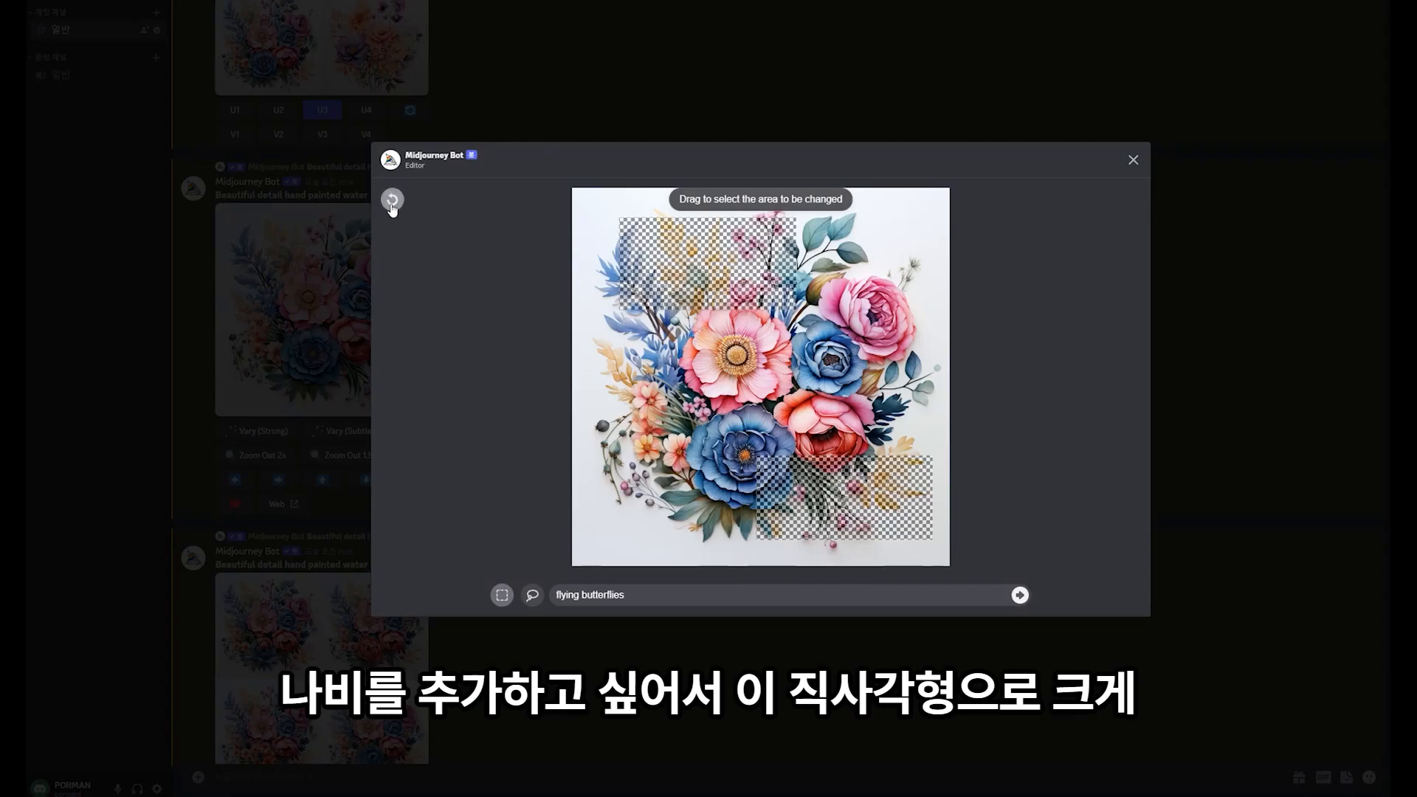
click(392, 199)
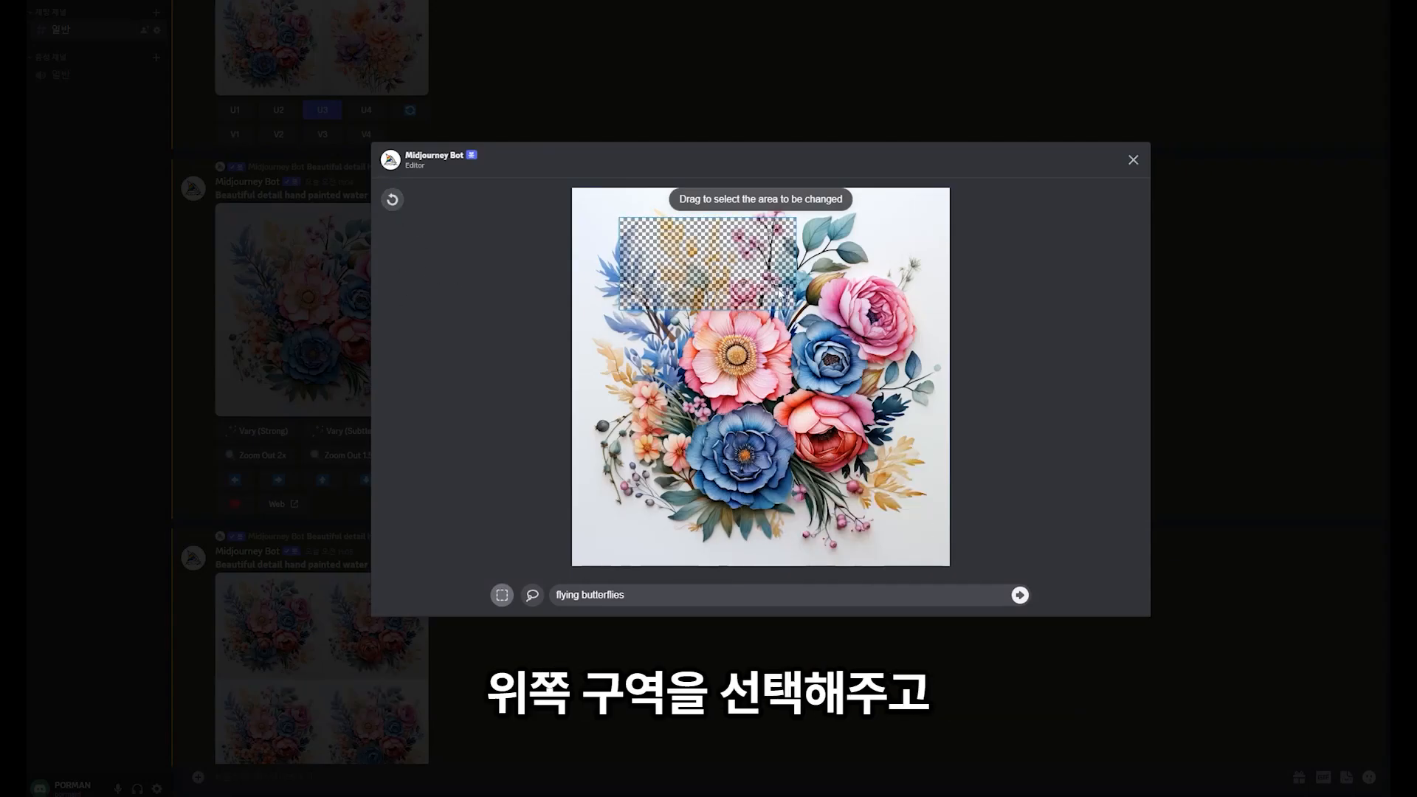
drag(556, 598, 663, 598)
click(664, 598)
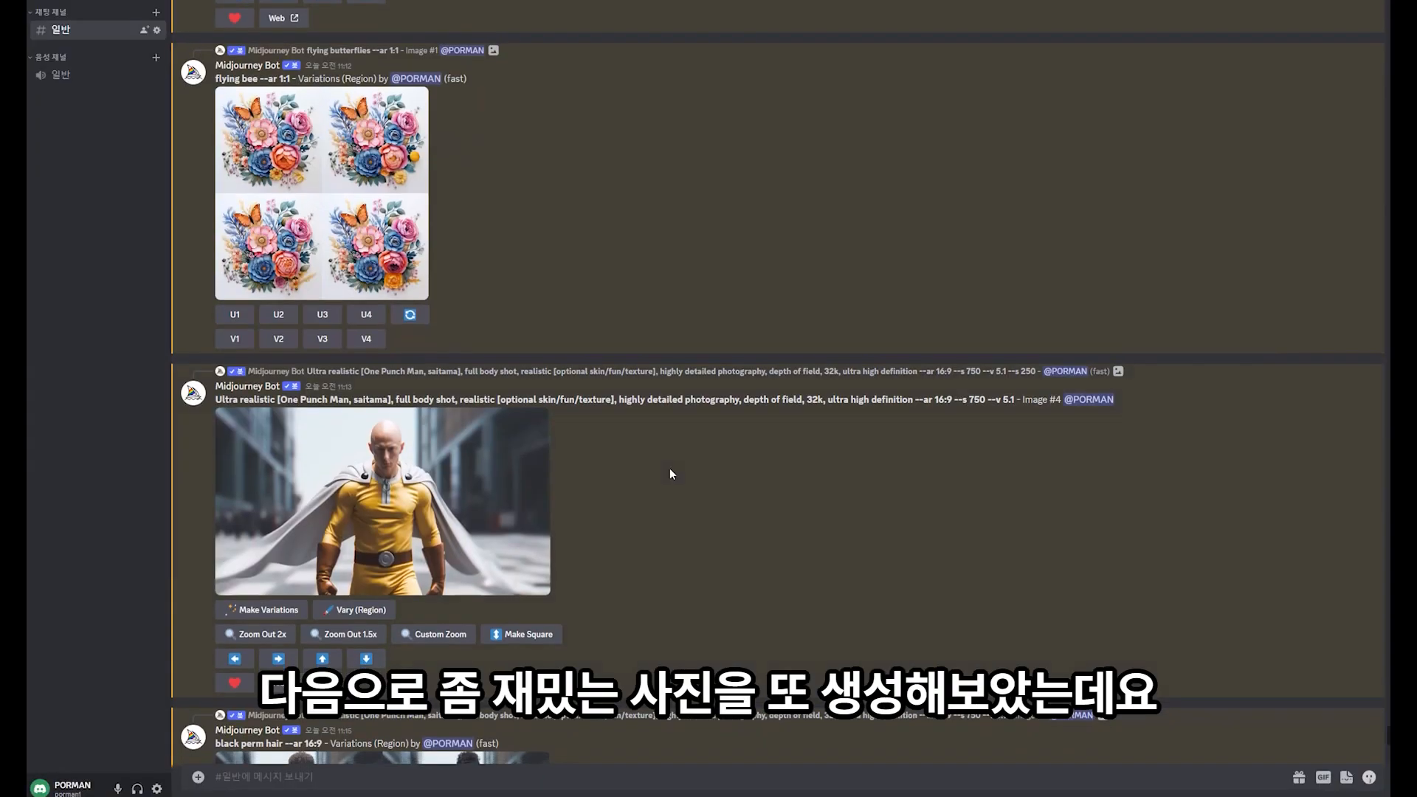
- Inspect the upscaled One Punch Man image at full size and close the preview
scroll(670, 474, down, 1)
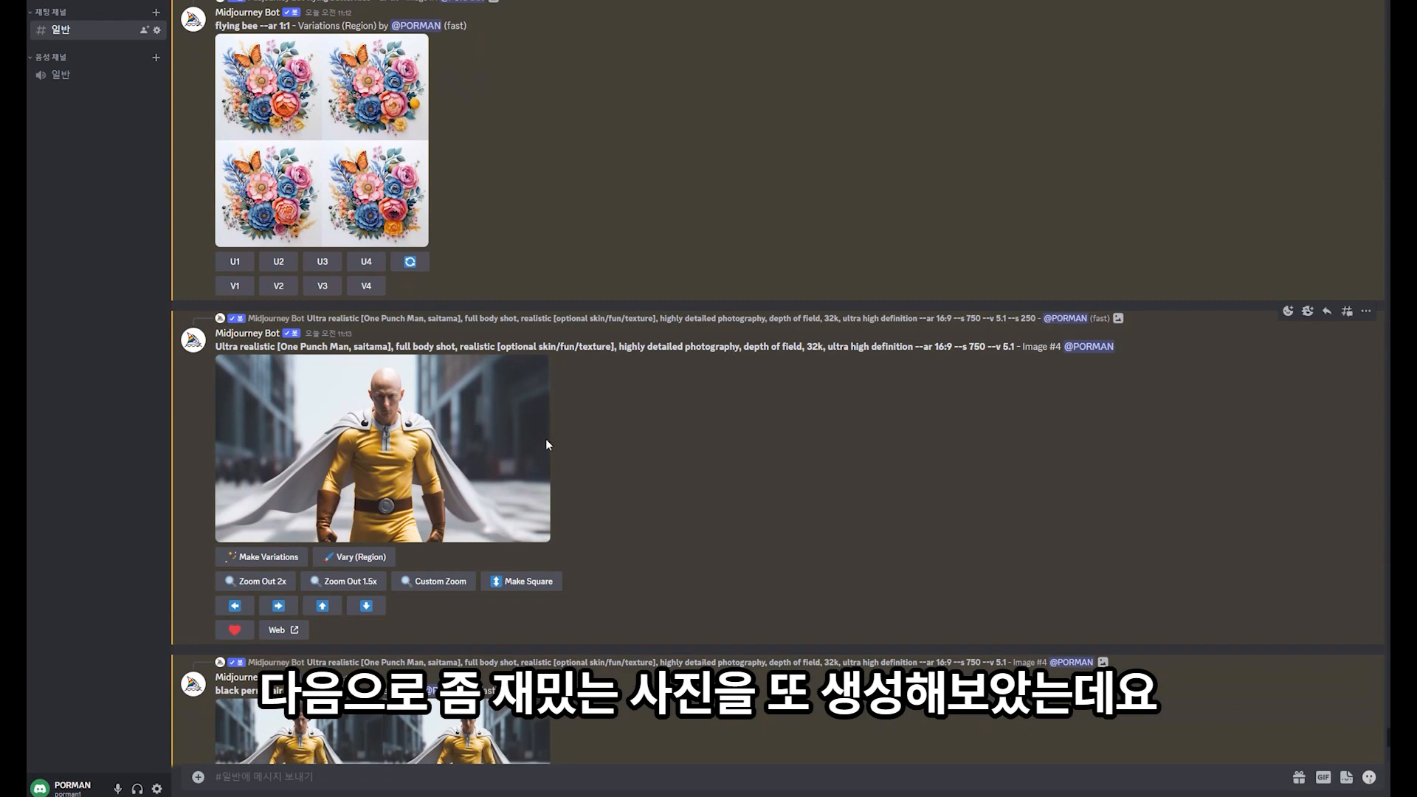
scroll(390, 421, up, 1)
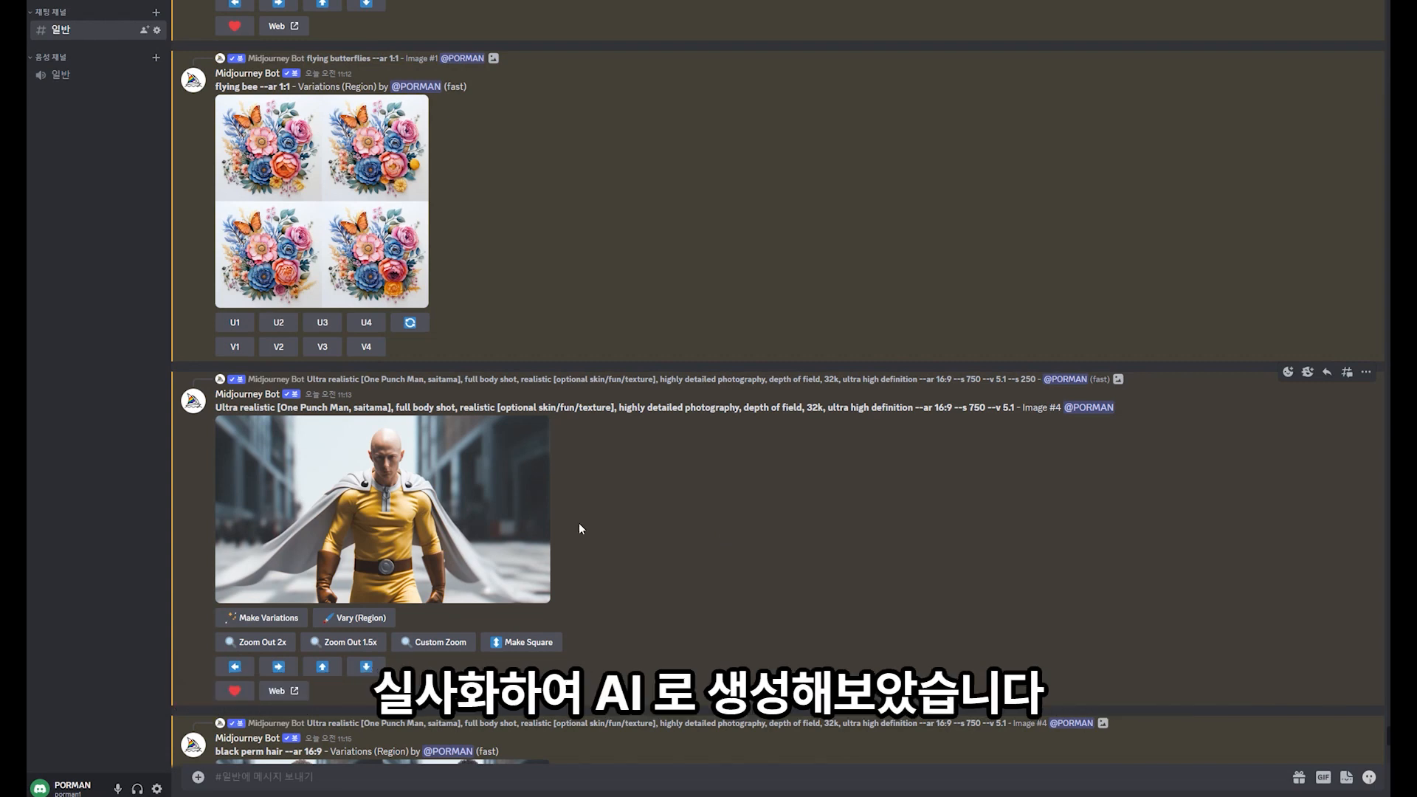
click(481, 522)
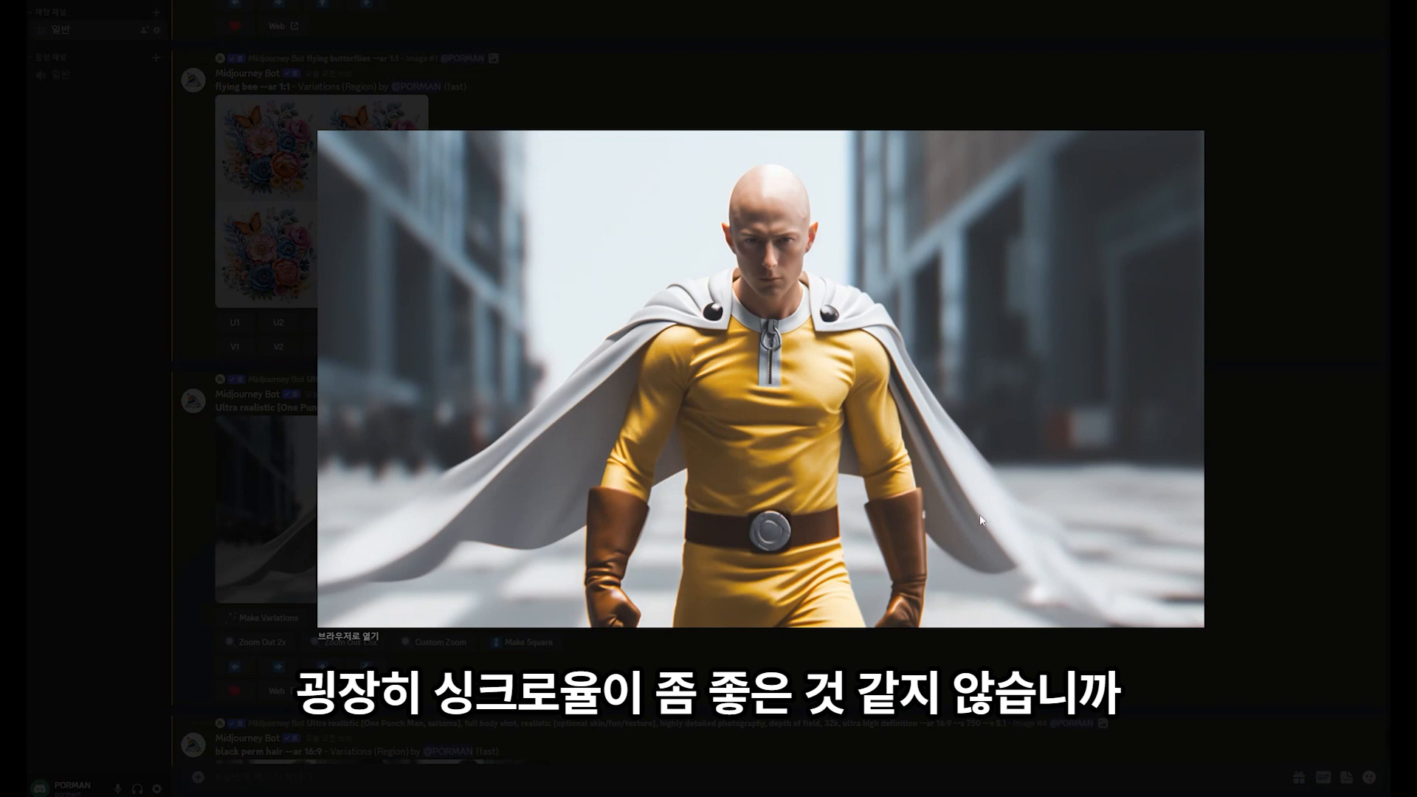
click(1288, 536)
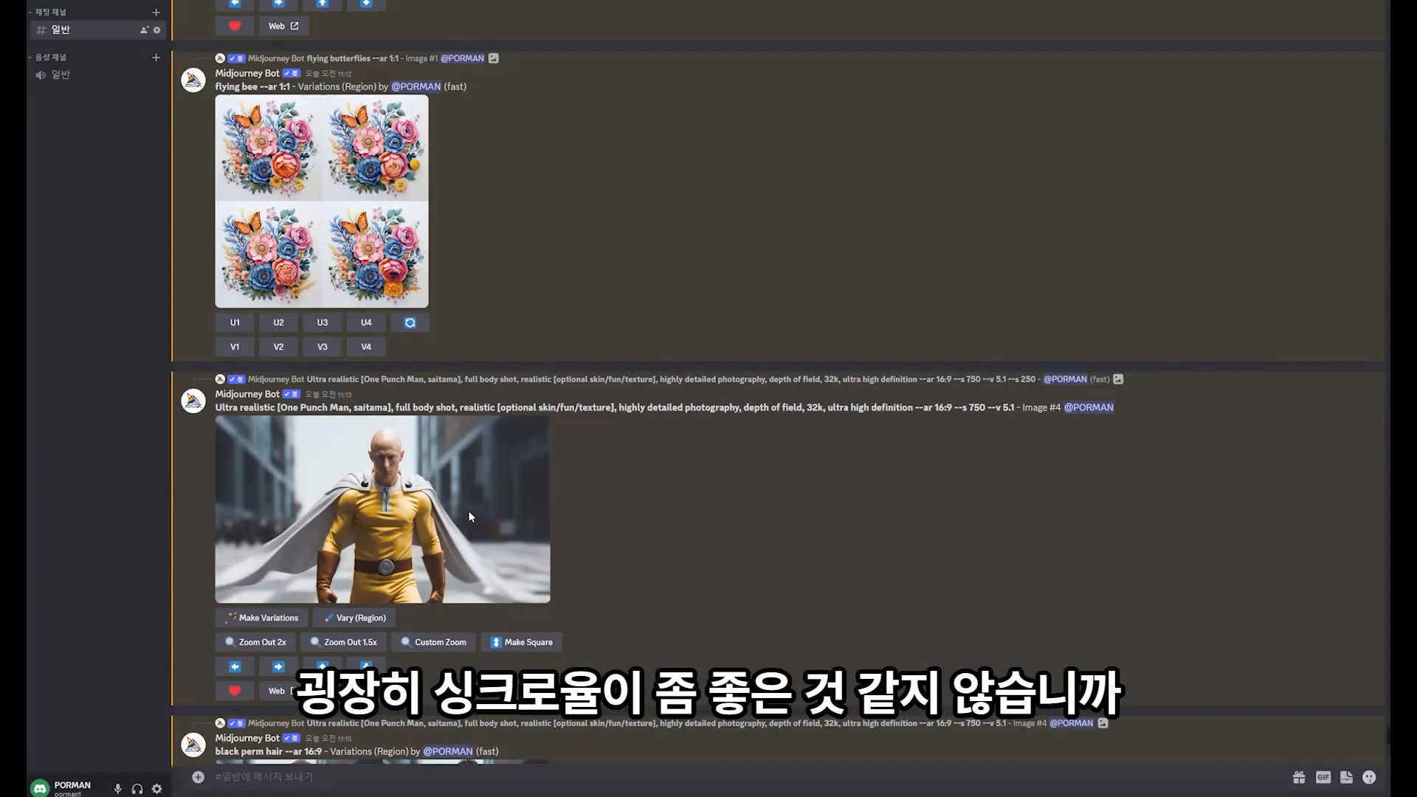
click(469, 516)
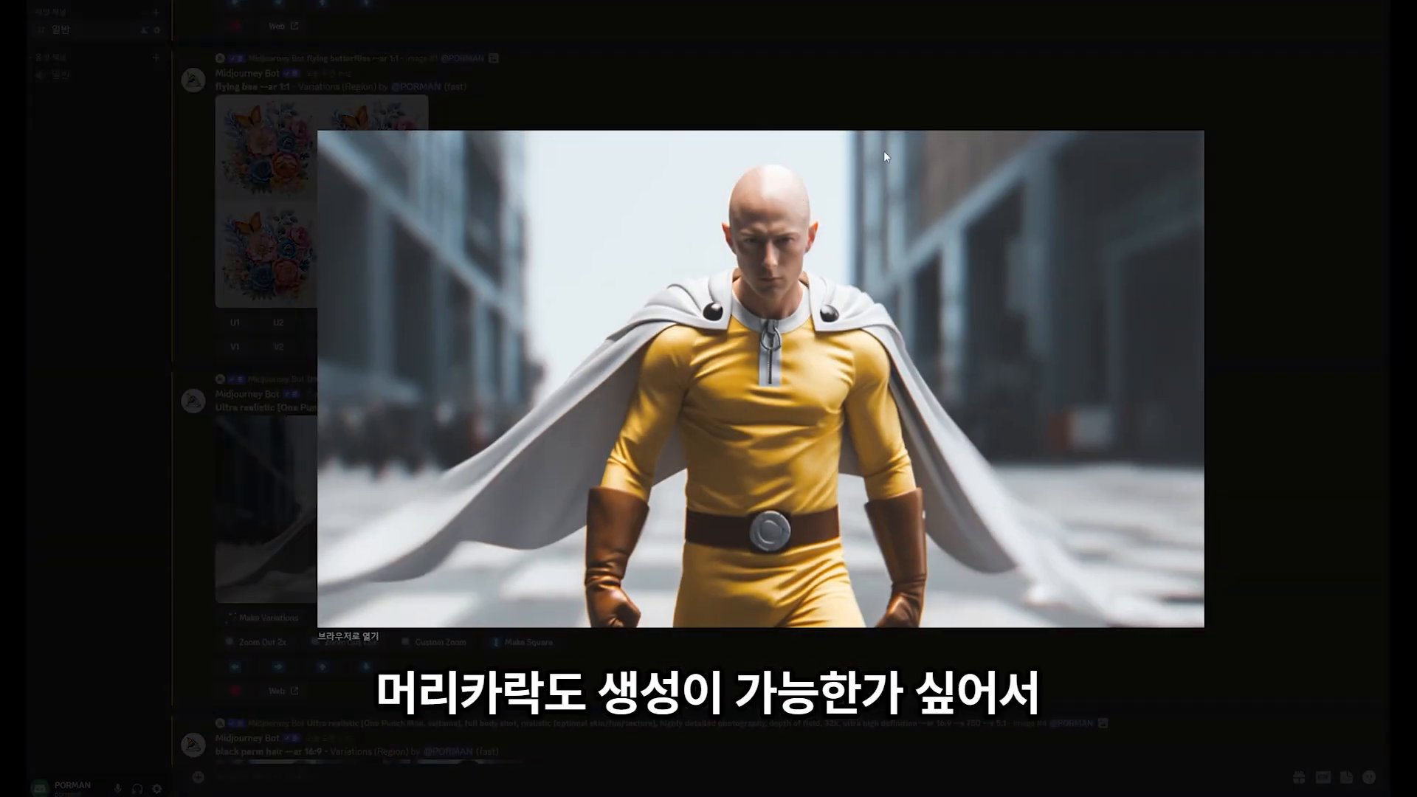
click(1264, 517)
- Open the region editor for the One Punch Man image, lasso the hair area with the prompt "black perm hair", and close the editor
click(362, 620)
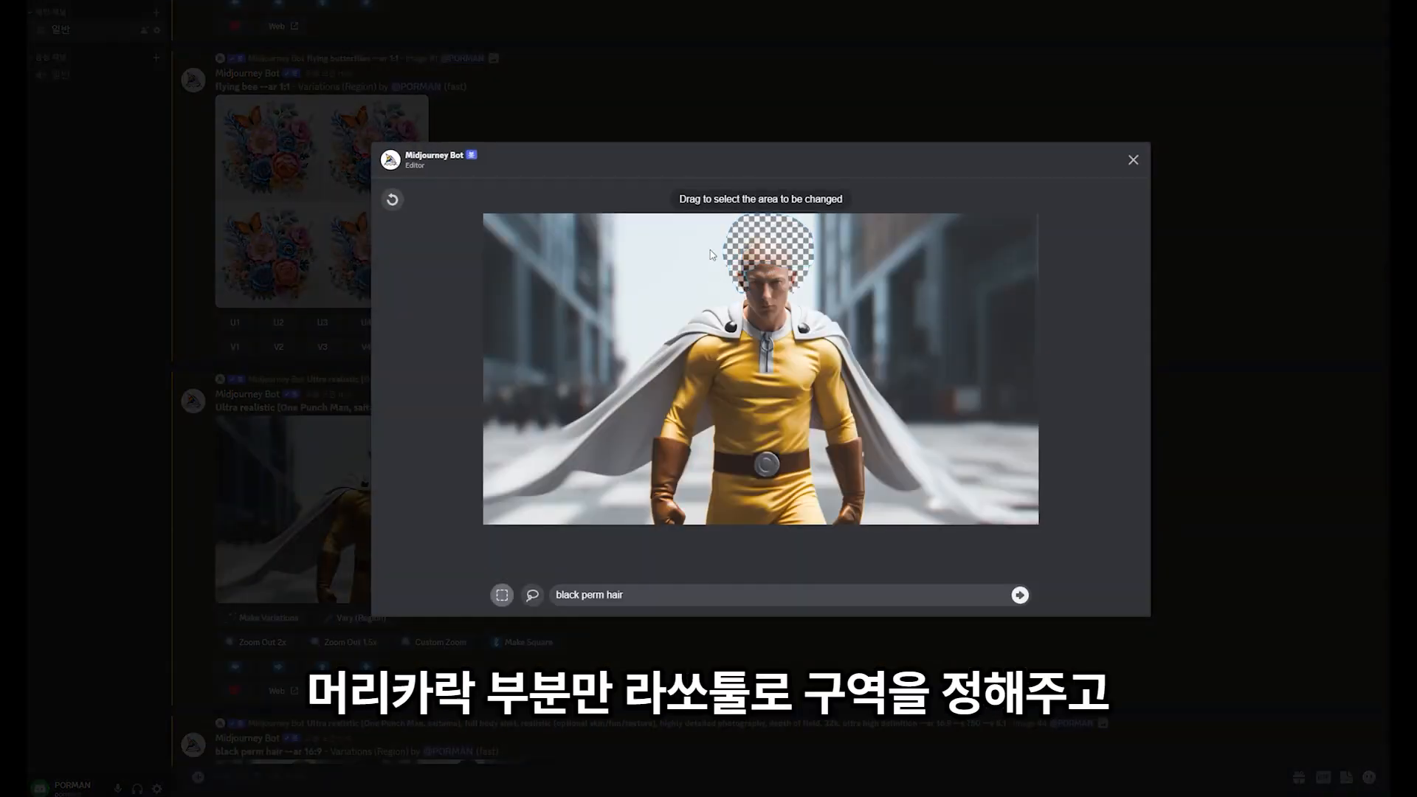
click(532, 595)
drag(557, 595, 627, 595)
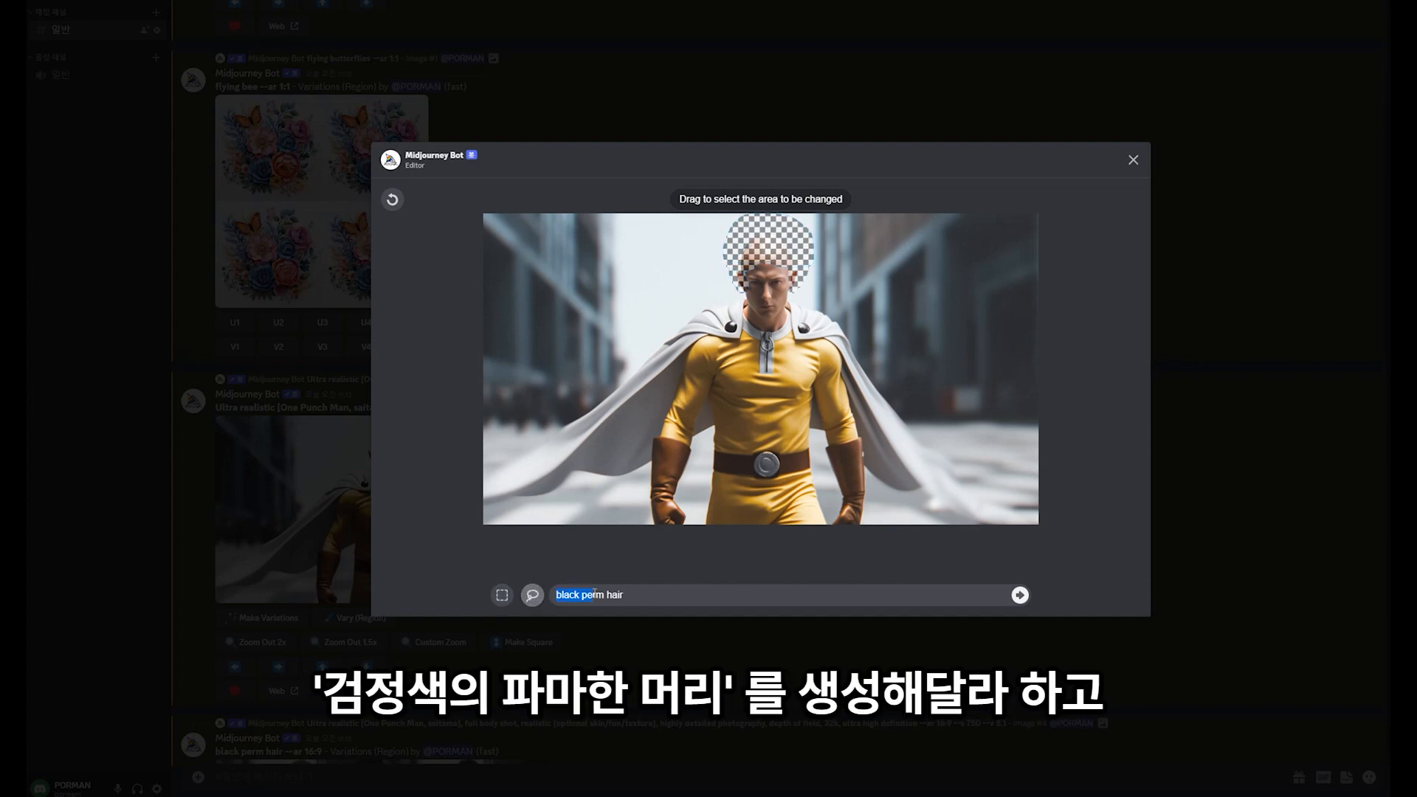
click(636, 594)
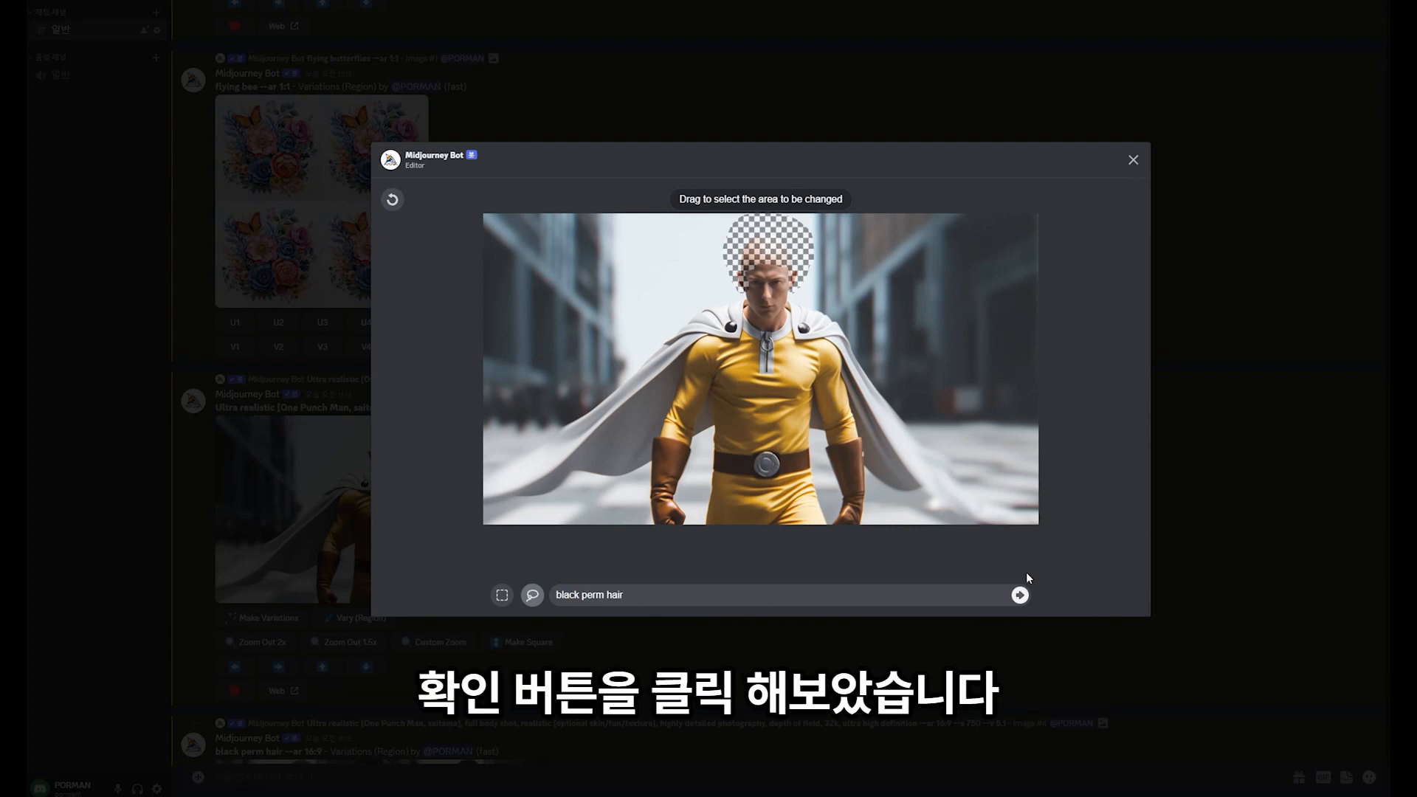
click(1133, 164)
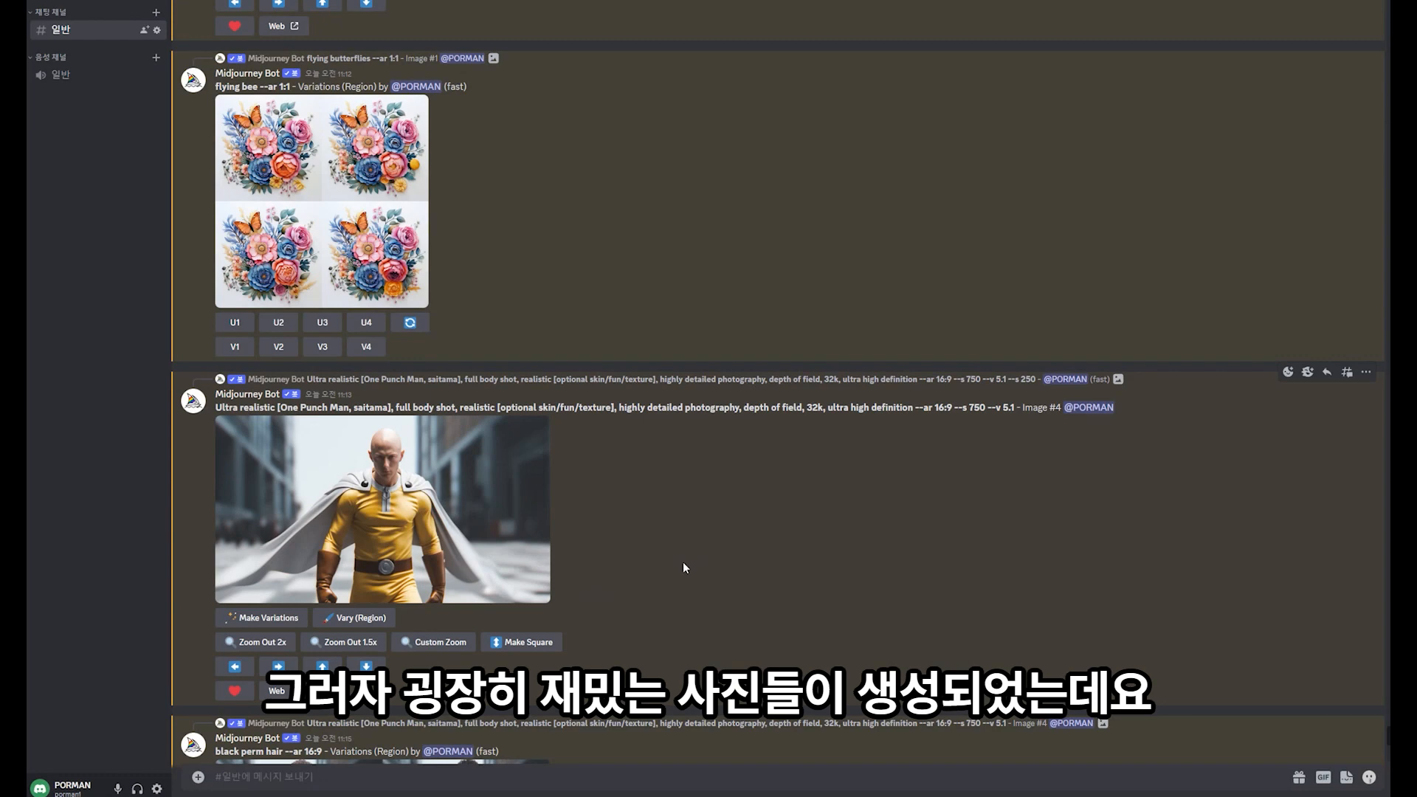
- View the four "black perm hair" region variations at full size and close the preview
scroll(684, 561, down, 4)
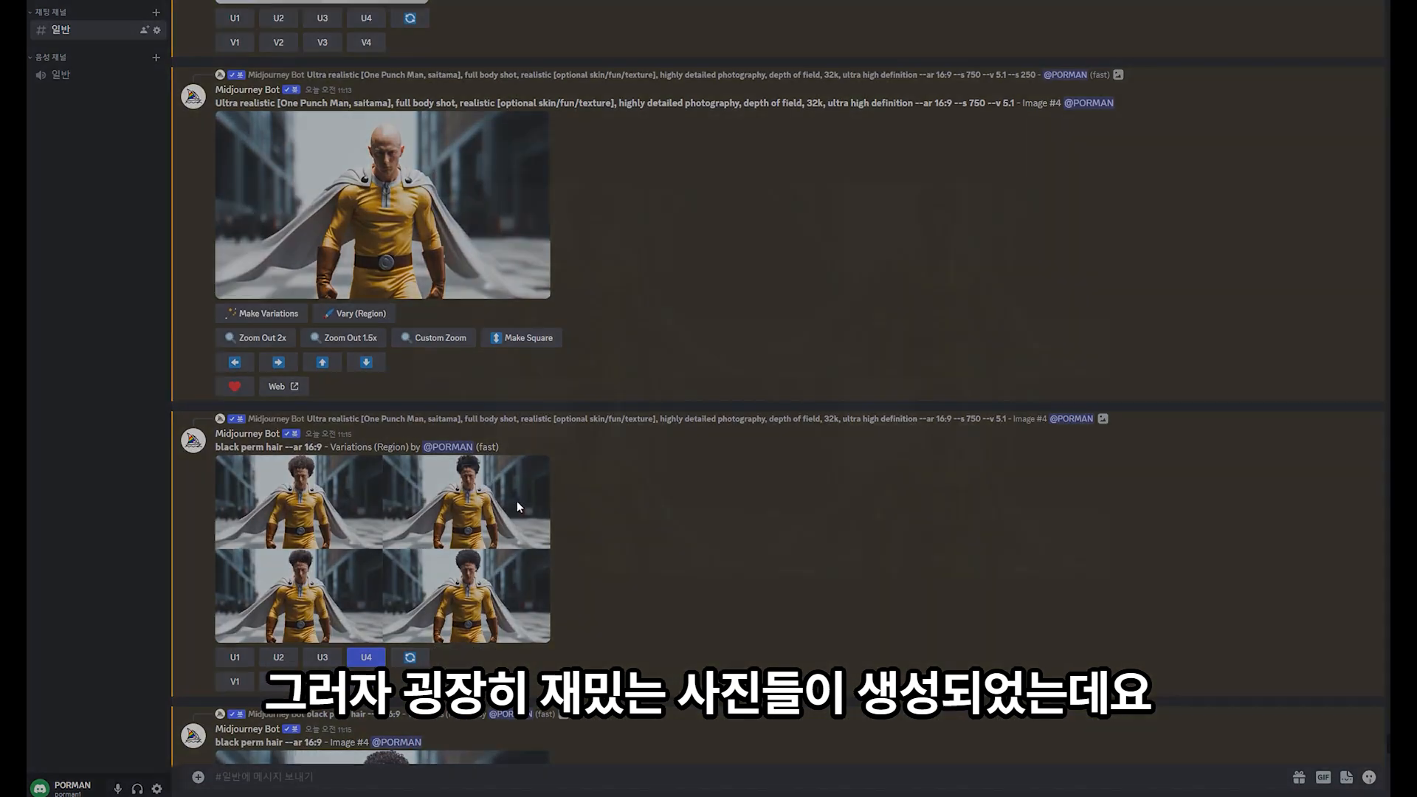
click(517, 500)
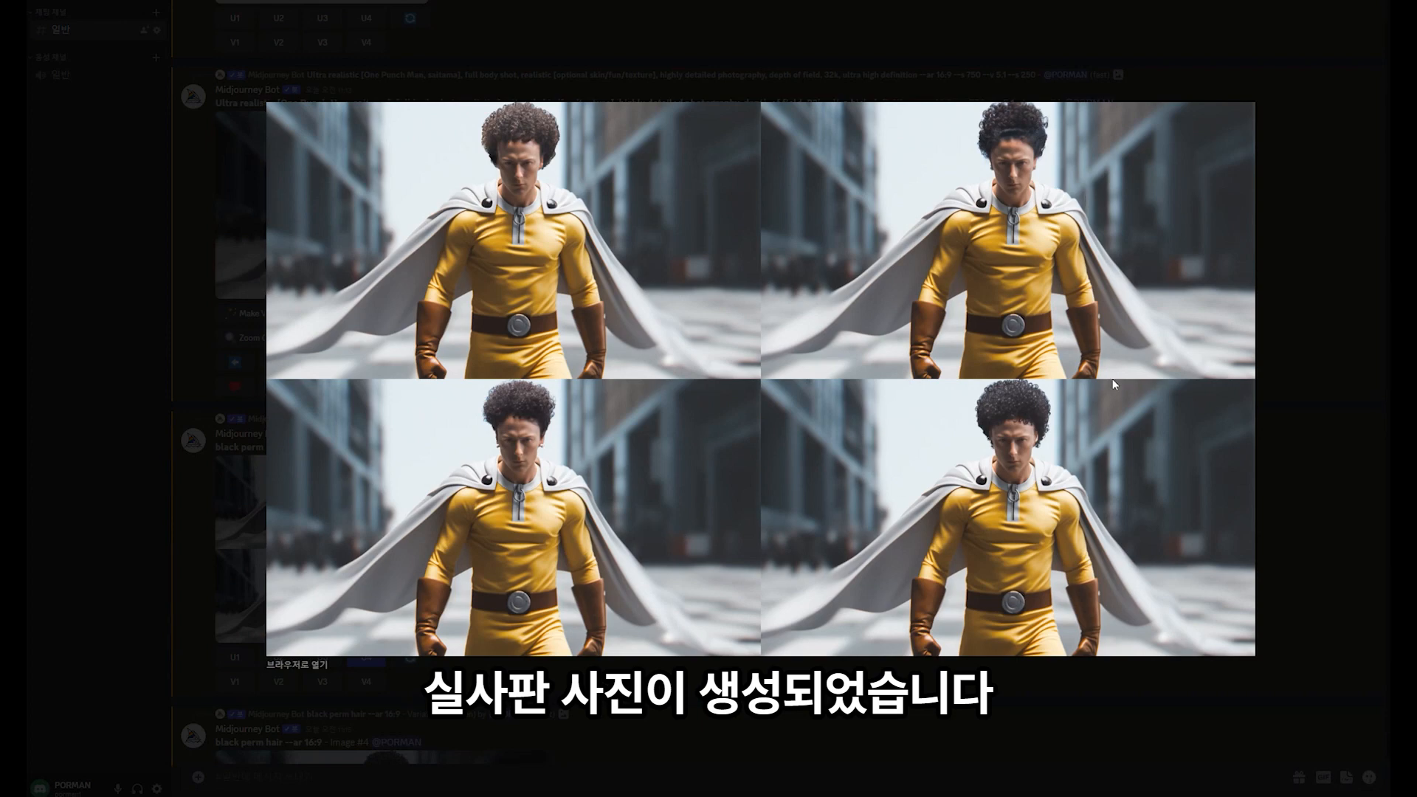
key(Escape)
- Inspect the upscaled fourth "black perm hair" image at full size and close the preview
scroll(385, 601, down, 3)
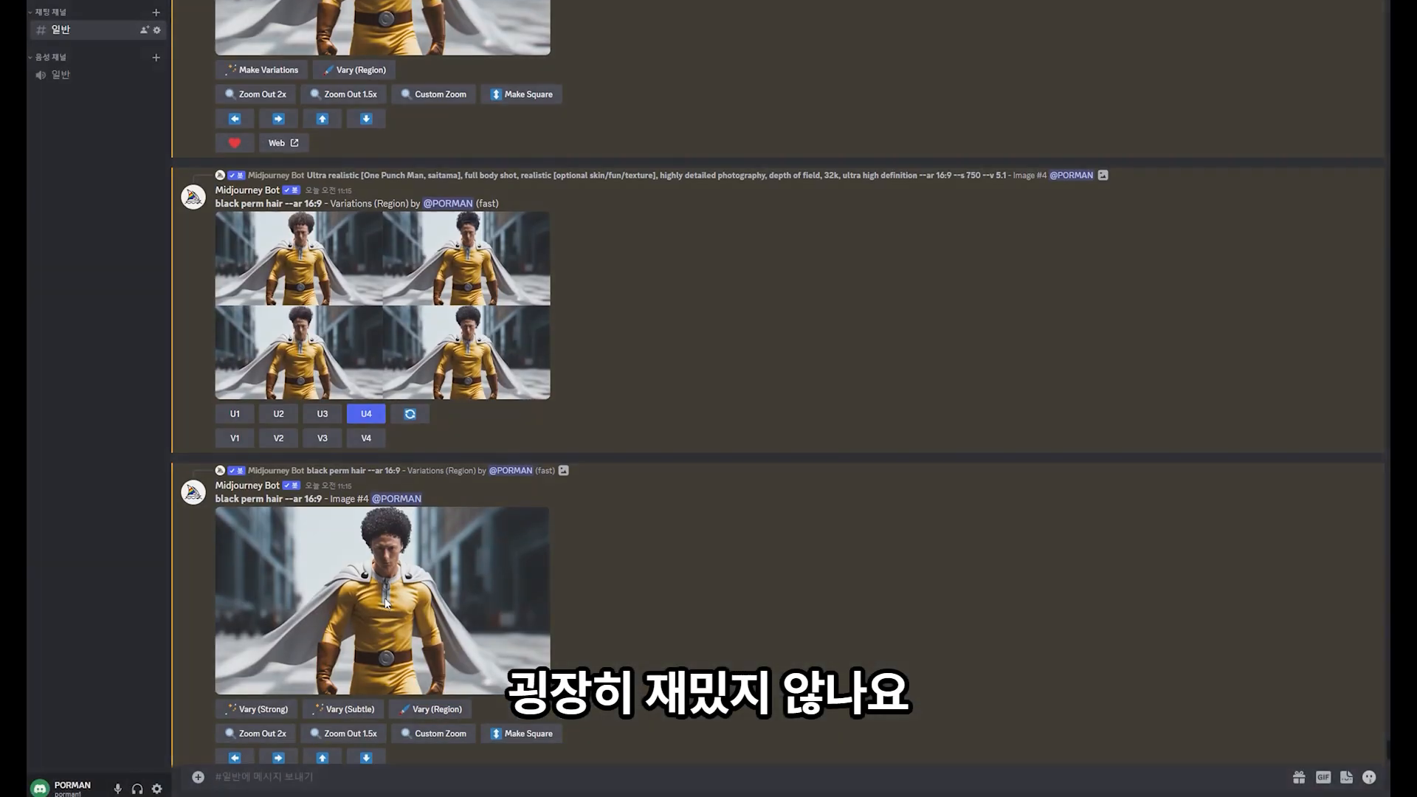
click(385, 601)
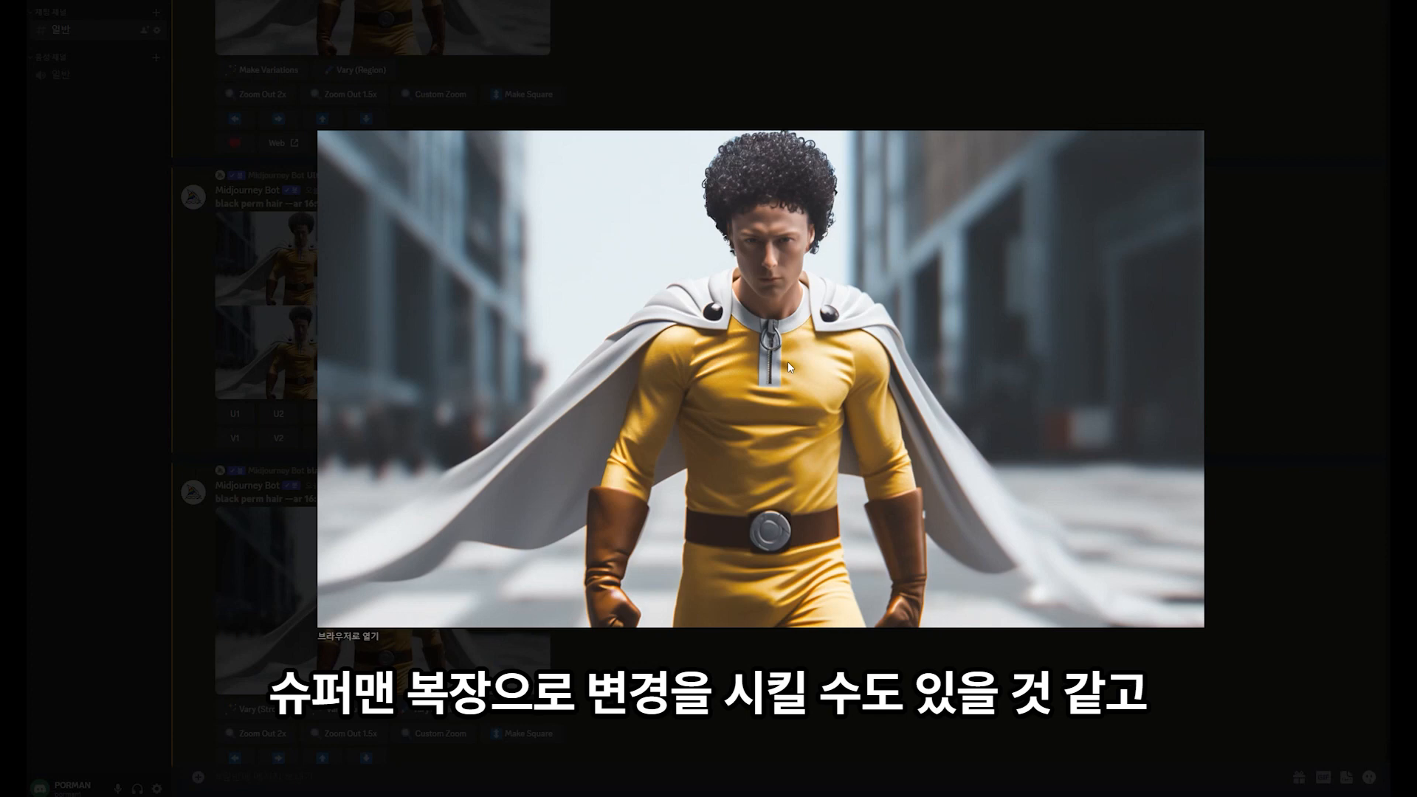
click(1257, 427)
scroll(628, 634, down, 1)
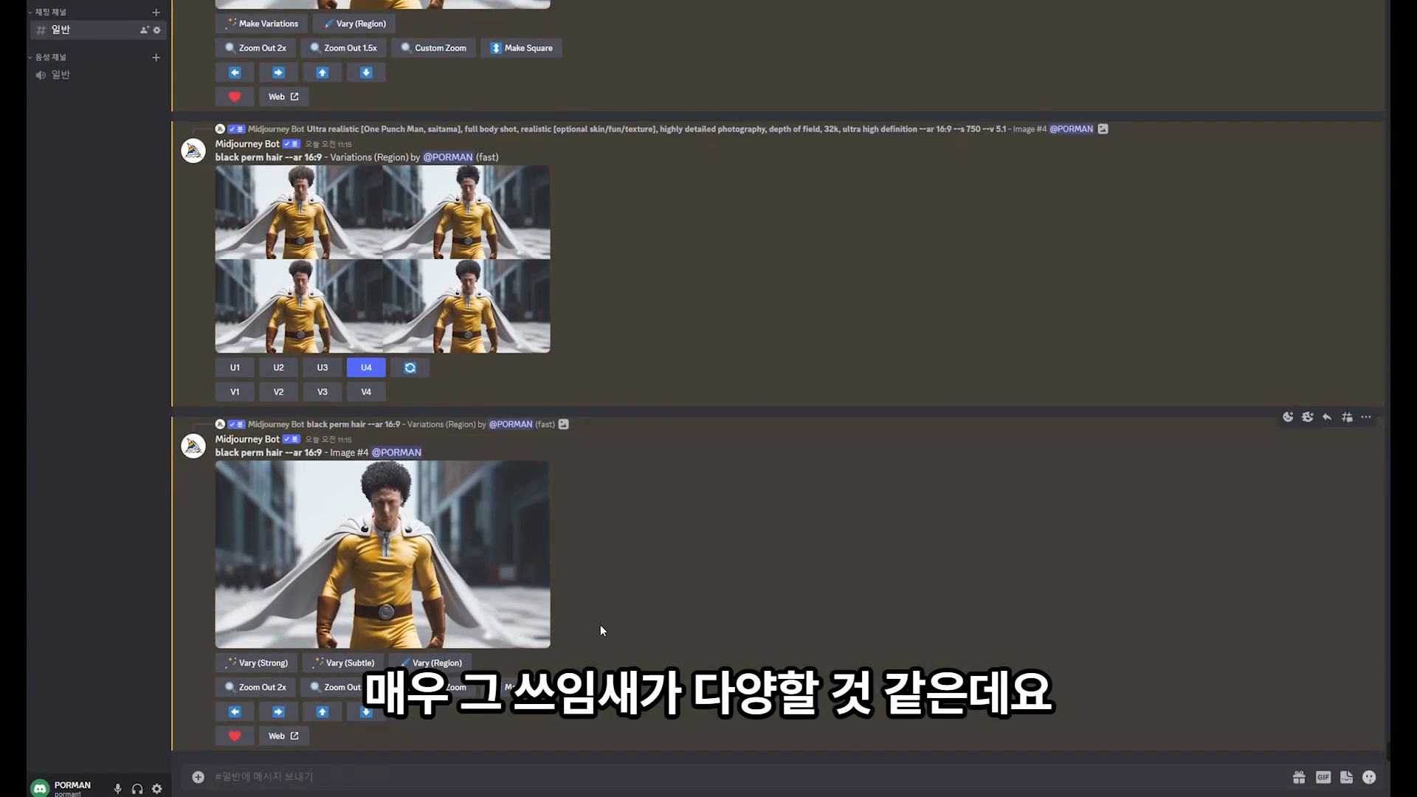